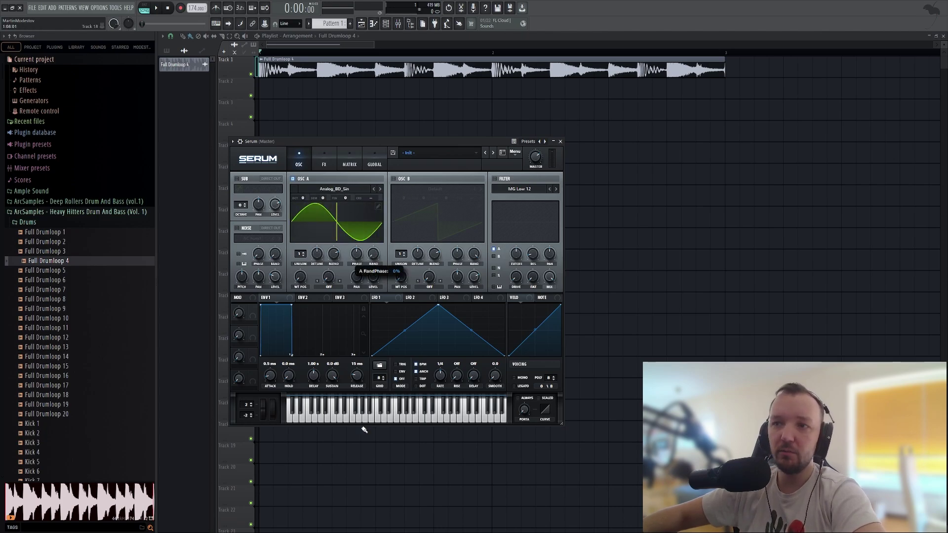
# Lower oscillator A to octave -2 and enable an MG Low 24 filter with its cutoff at about 338 Hz
pyautogui.moveTo(303, 199); pyautogui.dragTo(304, 217)
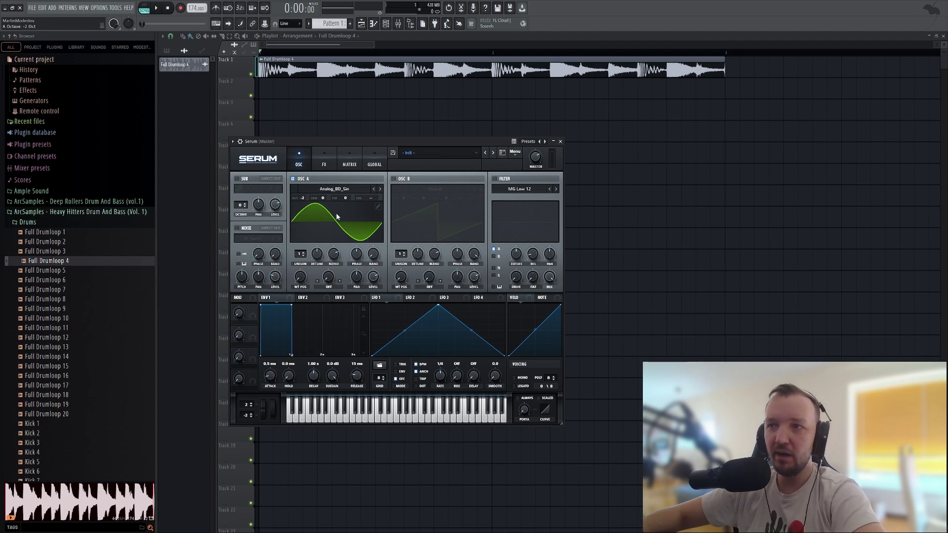
pyautogui.click(495, 178)
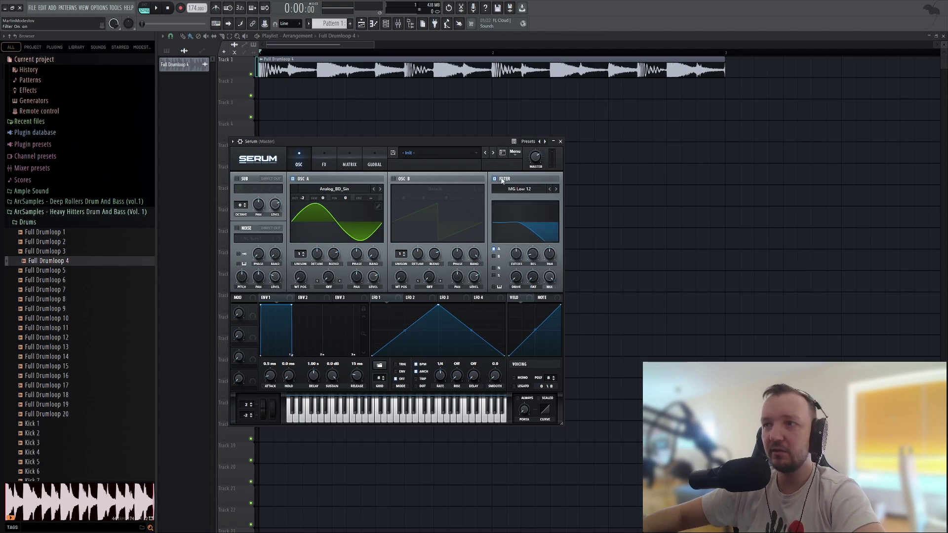
pyautogui.click(558, 189)
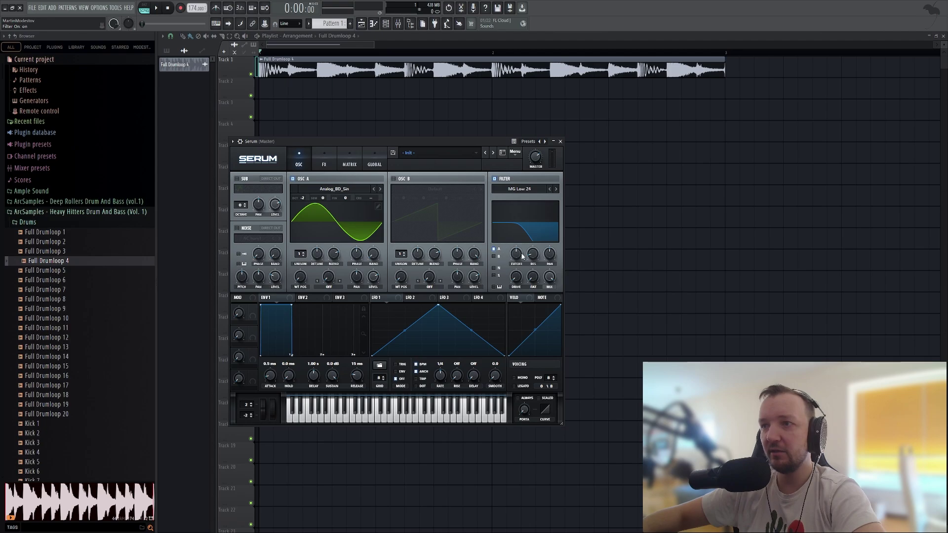
pyautogui.moveTo(519, 256); pyautogui.dragTo(517, 258)
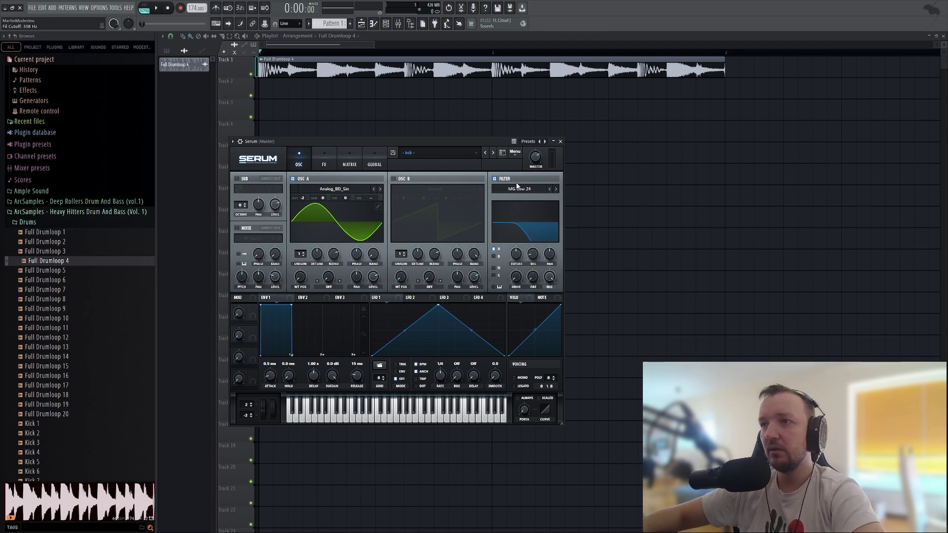
# Enable SoftClip distortion on the first Serum with the drive at about 61%
pyautogui.click(325, 158)
pyautogui.click(238, 192)
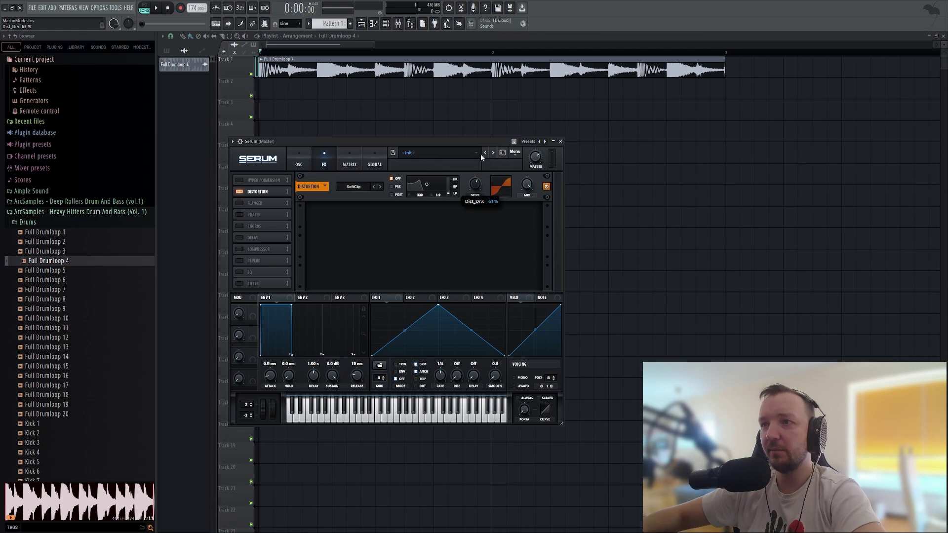
pyautogui.click(300, 166)
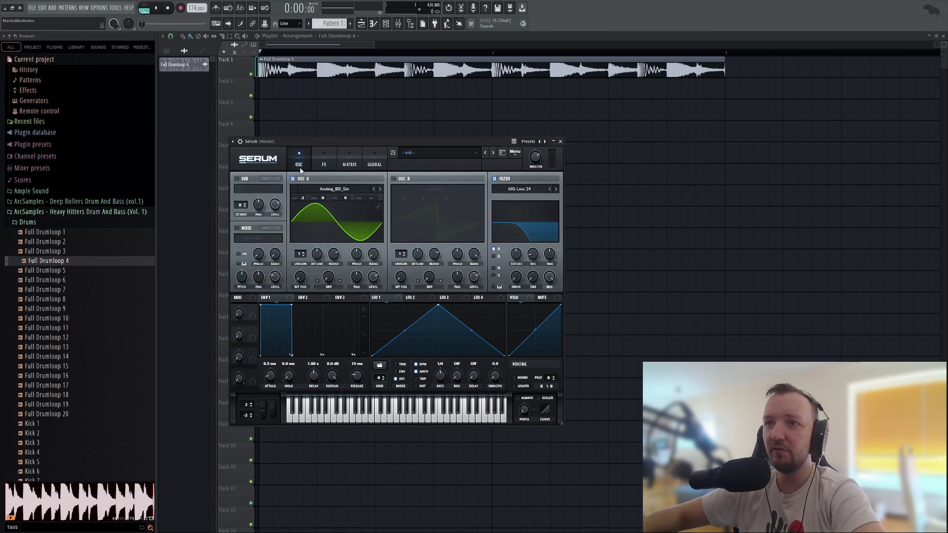
# Fill the first bar of the Serum channel's piano roll with eight equal E4 notes and audition them
pyautogui.click(386, 24)
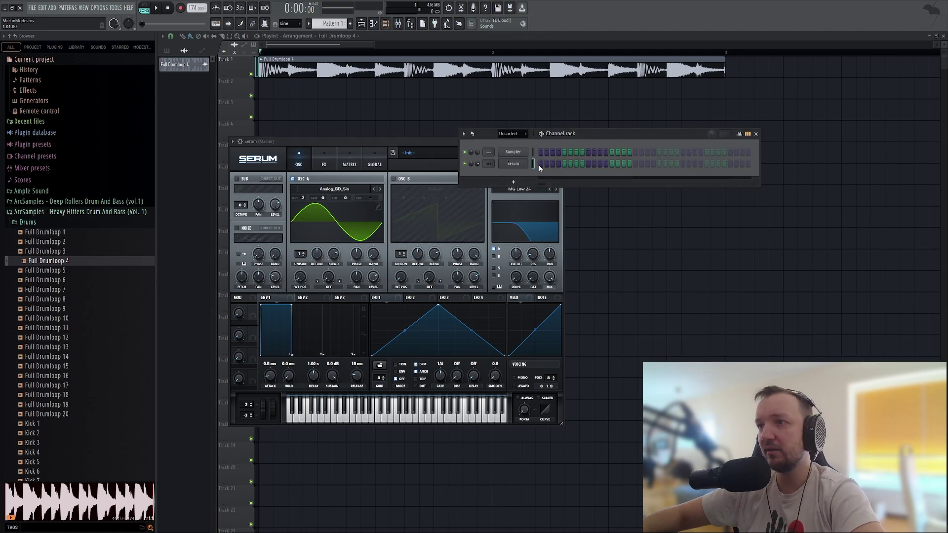
pyautogui.press('F7')
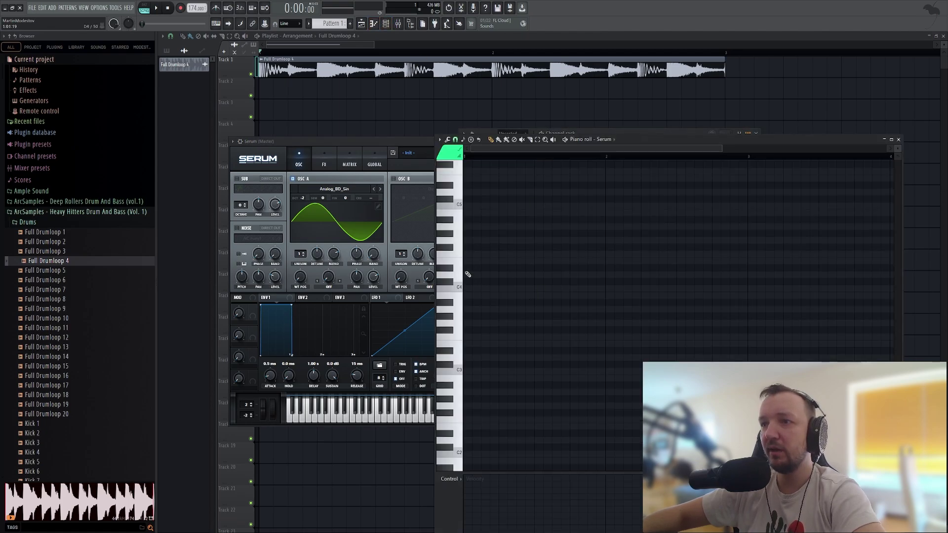
pyautogui.moveTo(461, 264); pyautogui.dragTo(459, 258)
pyautogui.click(472, 260)
pyautogui.click(489, 261)
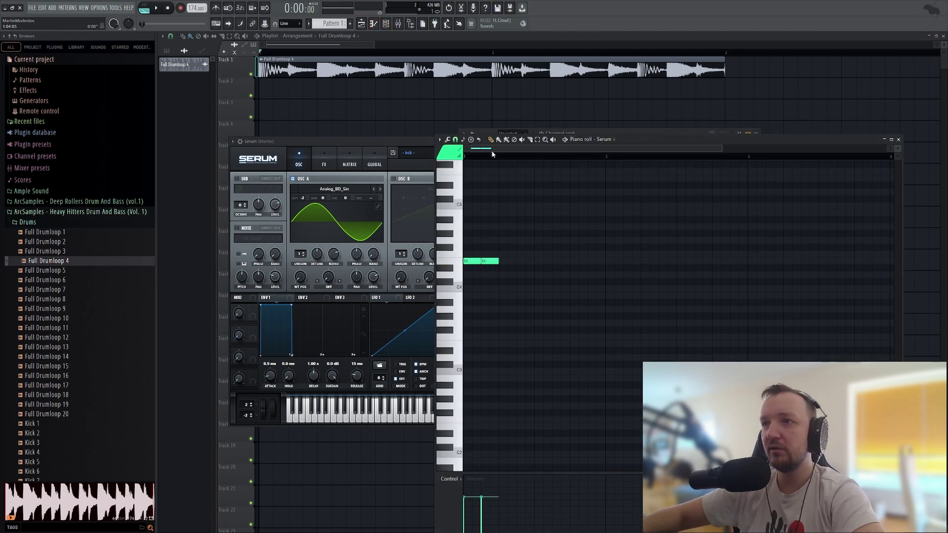
pyautogui.moveTo(506, 262); pyautogui.dragTo(592, 262)
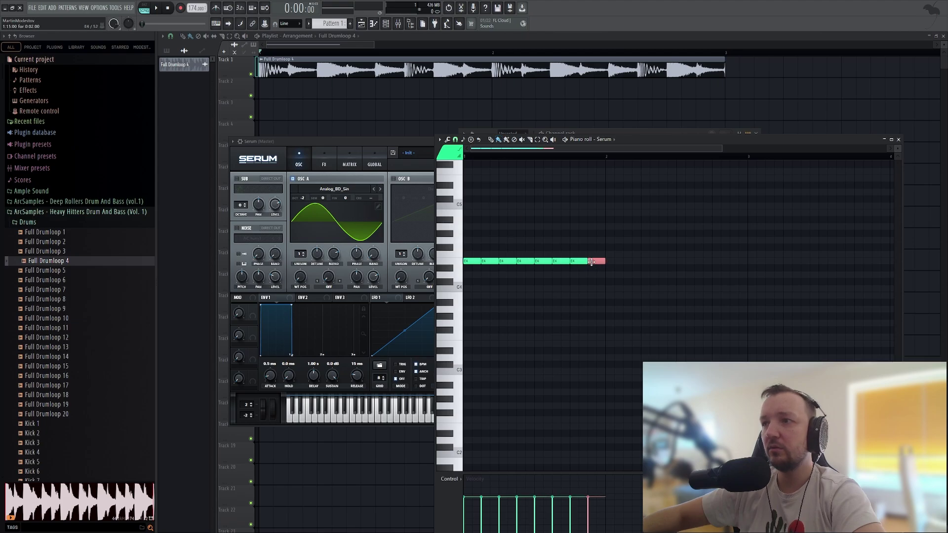
pyautogui.click(156, 8)
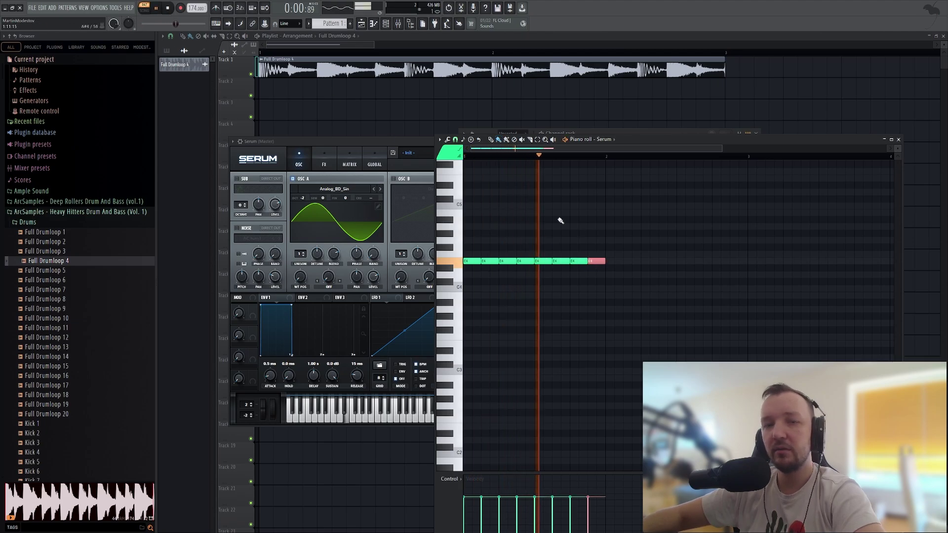
pyautogui.press('space')
# Open the newly added Serum channel and move the LFO 1 peak to the start of the envelope shape
pyautogui.click(386, 23)
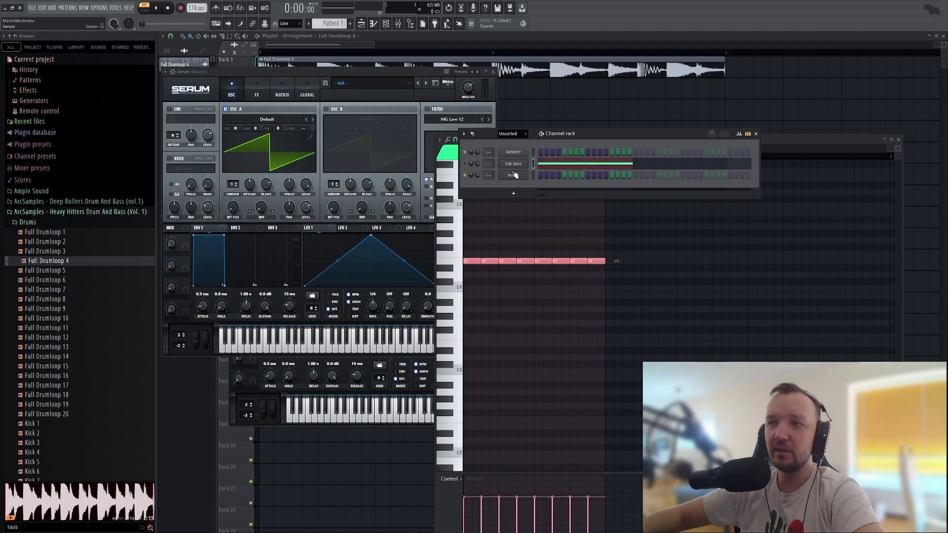
pyautogui.click(509, 175)
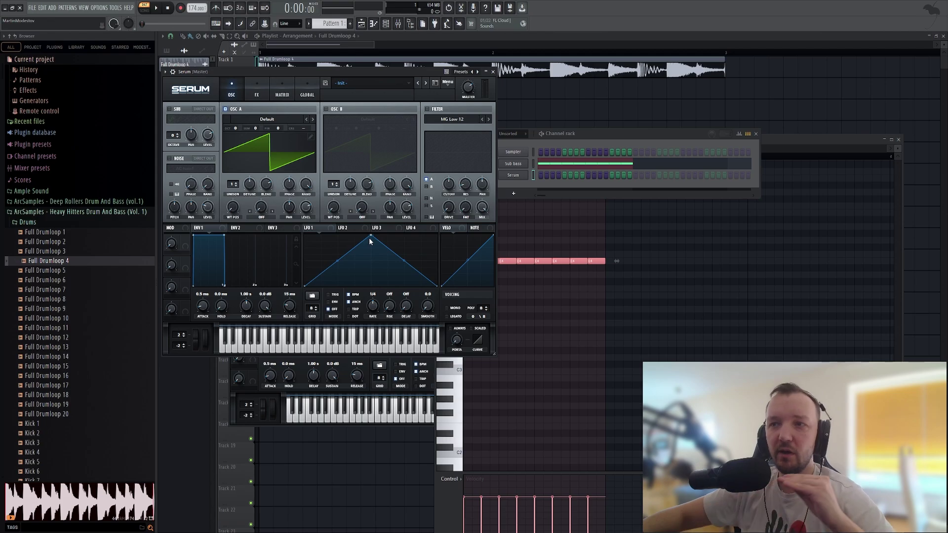
pyautogui.moveTo(370, 237); pyautogui.dragTo(305, 237)
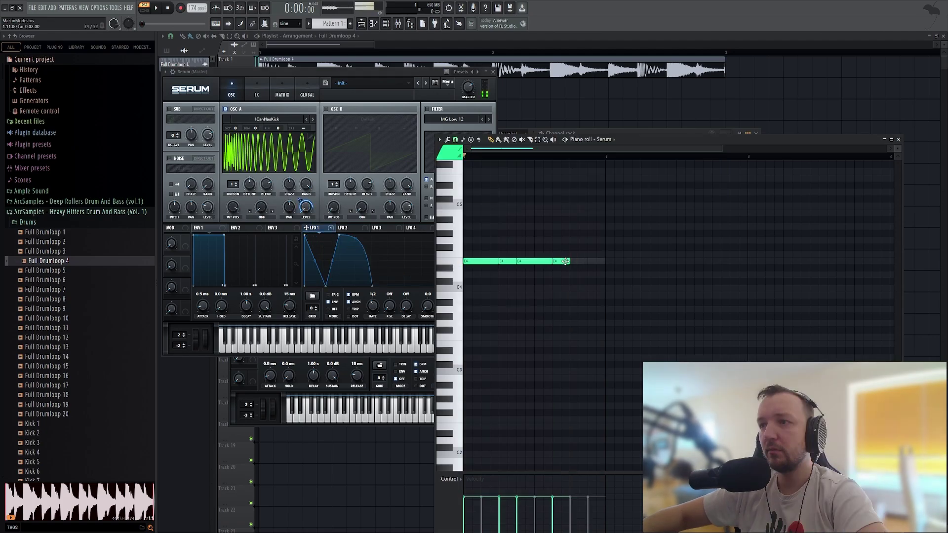
# Extend the last E4 note to the end of the first bar and set oscillator A to octave -2 during playback
pyautogui.press('space')
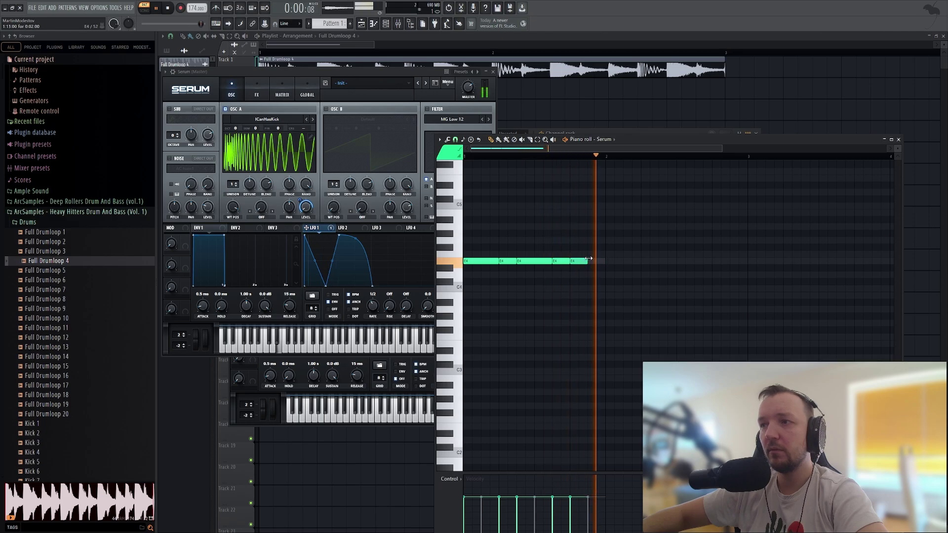
pyautogui.moveTo(587, 261); pyautogui.dragTo(604, 261)
pyautogui.moveTo(235, 128); pyautogui.dragTo(234, 165)
pyautogui.press('space')
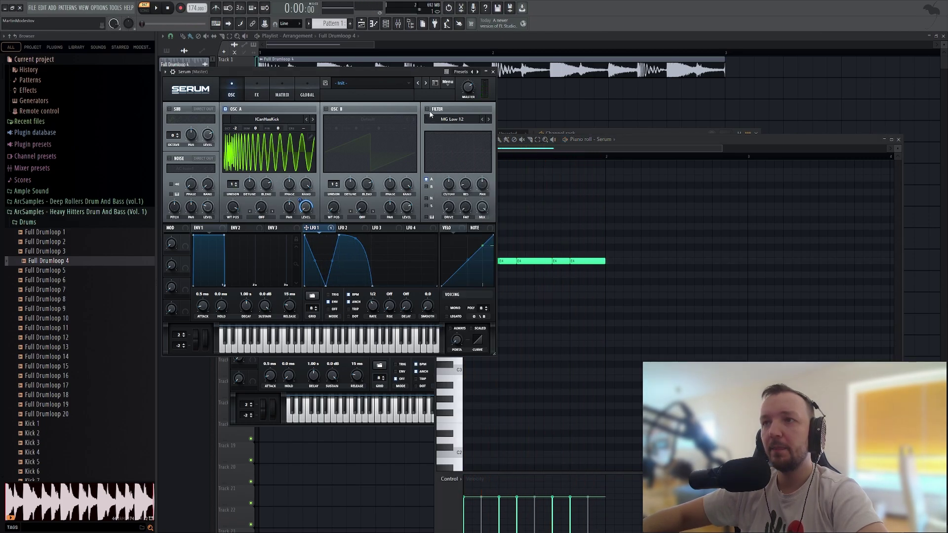
# Enable the MG Low 12 filter with LFO 1 modulating its cutoff, and audition the sound
pyautogui.click(427, 109)
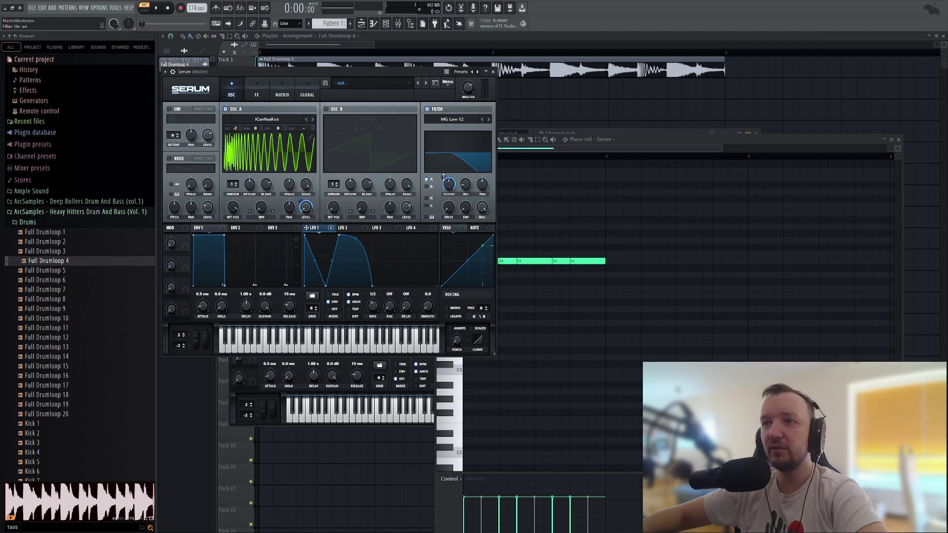
pyautogui.press('space')
pyautogui.press('space')
# Enable Tube distortion with the drive at about 68% and audition the distorted bass
pyautogui.click(257, 94)
pyautogui.click(174, 123)
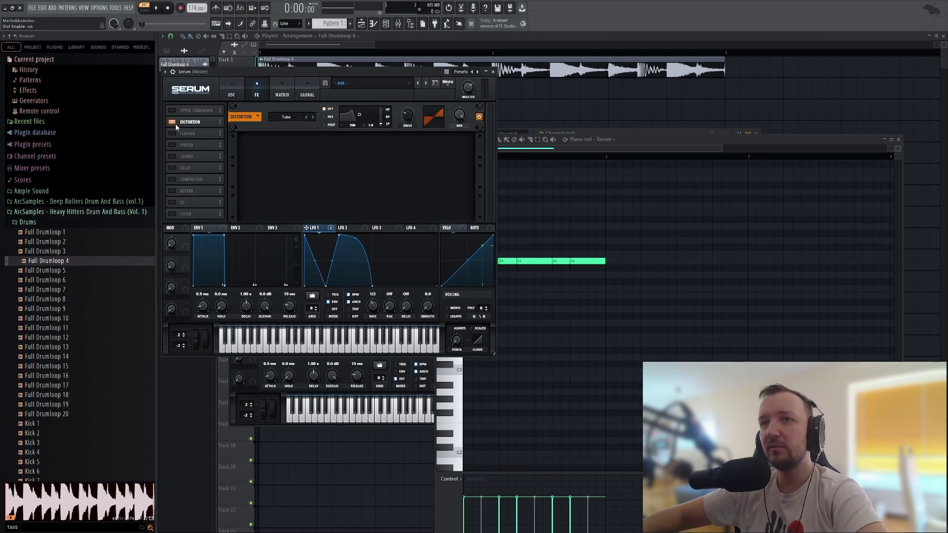
pyautogui.moveTo(407, 117); pyautogui.dragTo(412, 84)
pyautogui.press('space')
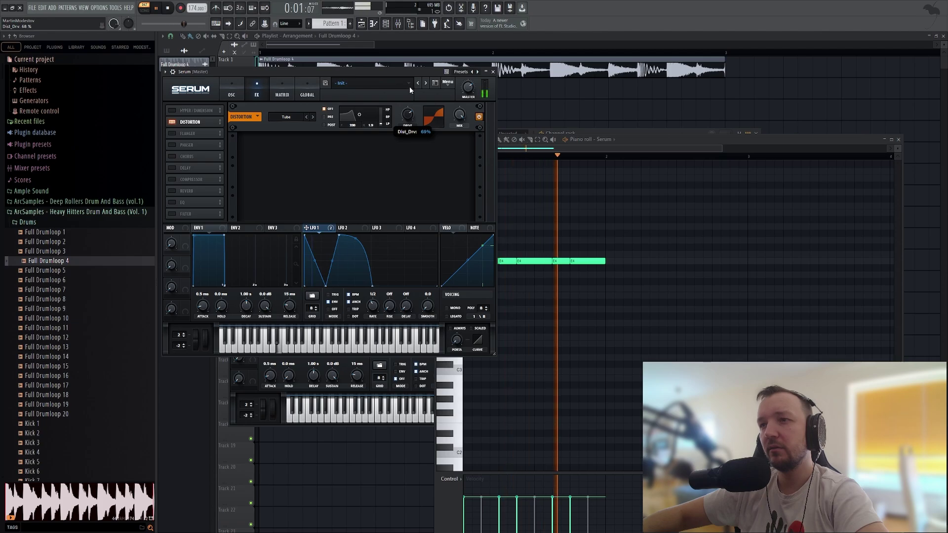
pyautogui.click(232, 92)
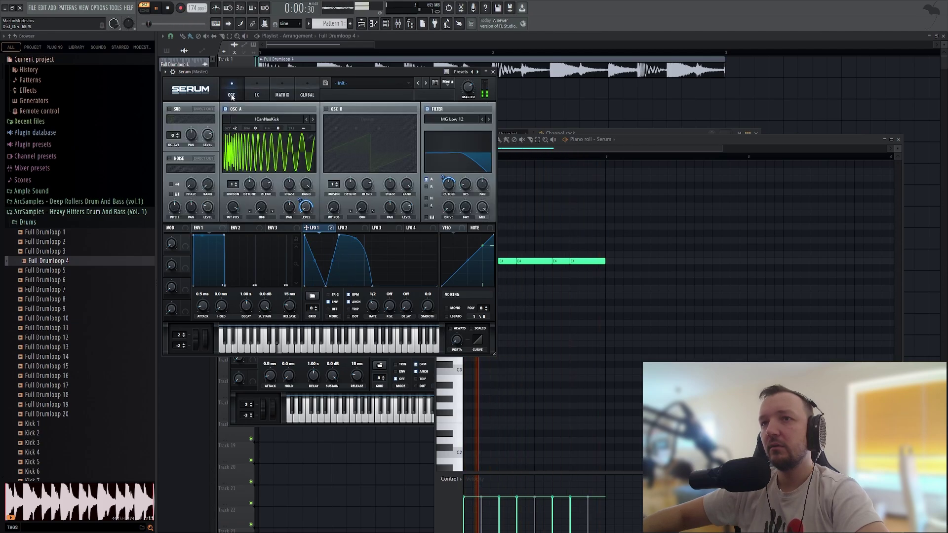
pyautogui.press('space')
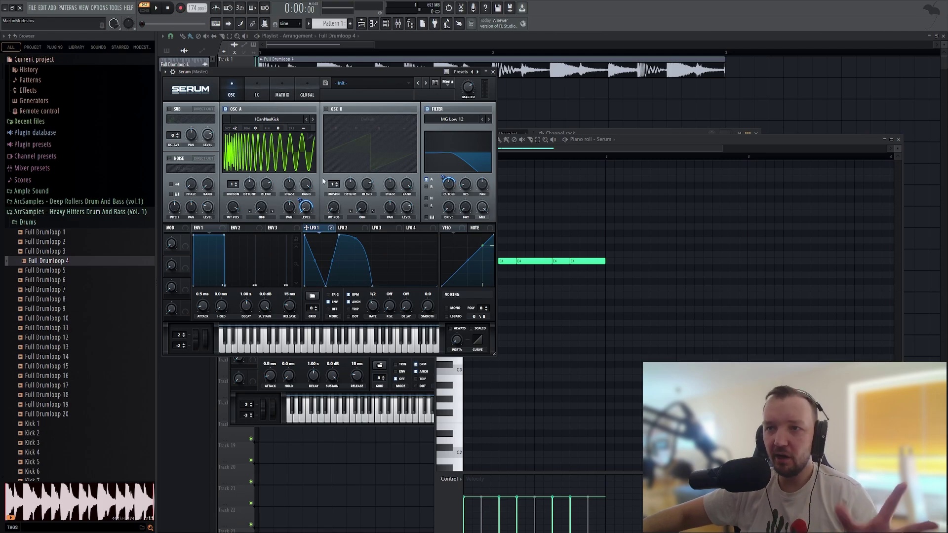
# Rename the second Serum channel as Mid bass and clone it
pyautogui.moveTo(325, 230); pyautogui.dragTo(301, 204)
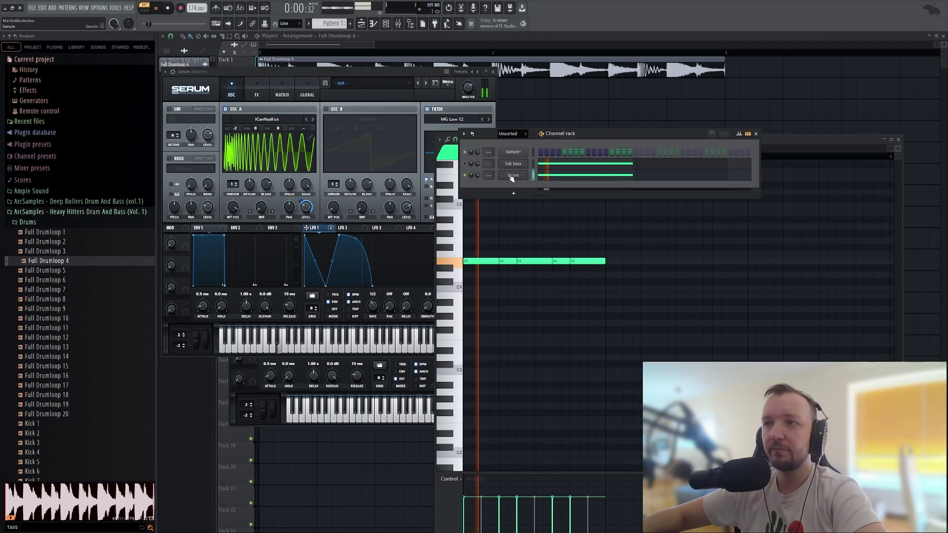
pyautogui.press('space')
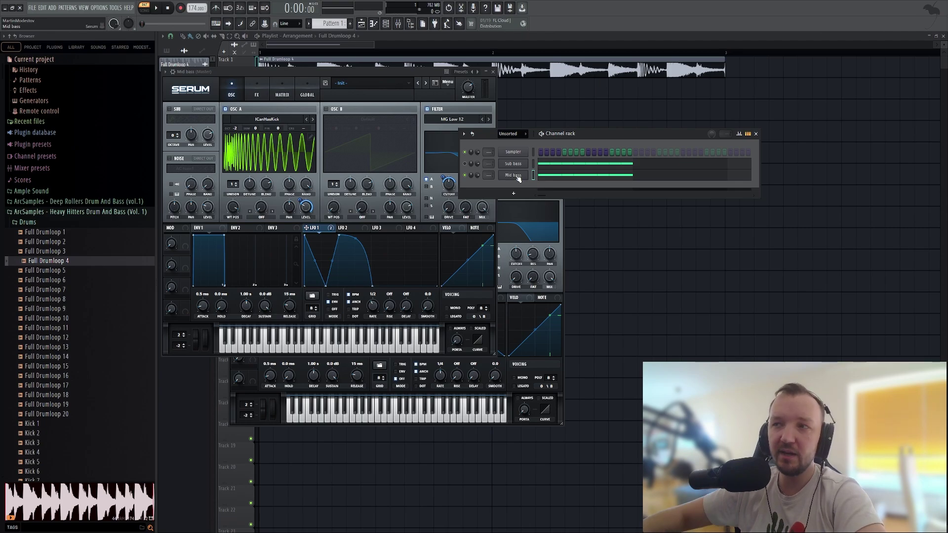
pyautogui.hotkey('alt', 'c')
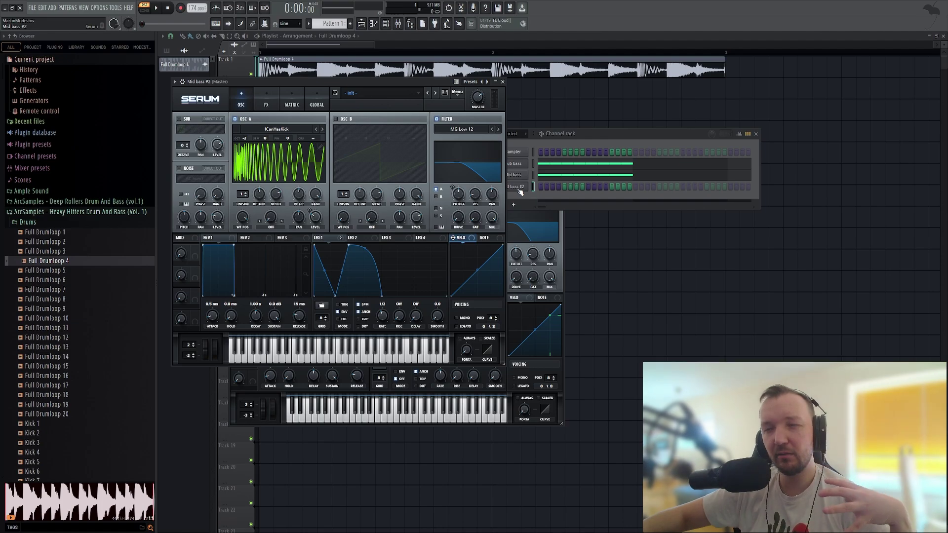
# Copy all notes from the Mid bass piano roll into the Mid bass #2 piano roll
pyautogui.click(548, 178)
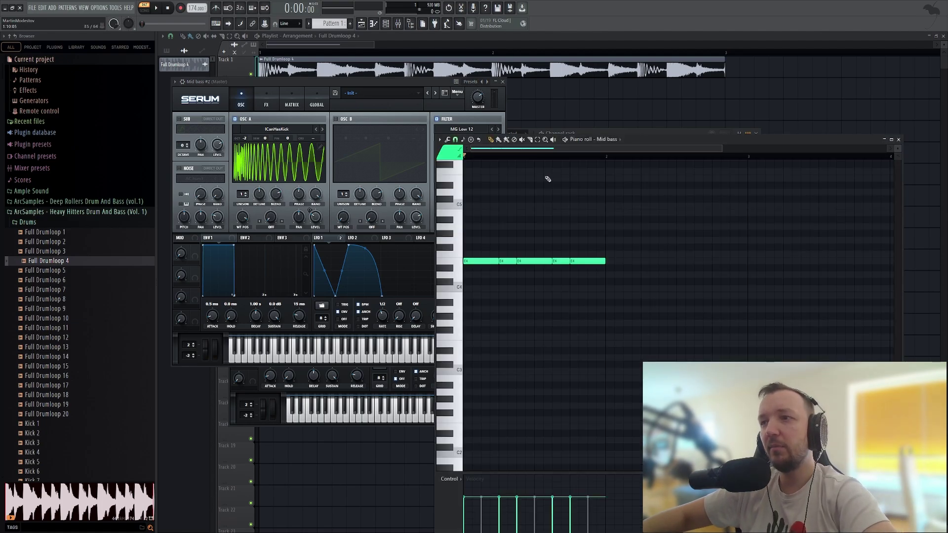
pyautogui.hotkey('ctrl', 'a')
pyautogui.click(386, 23)
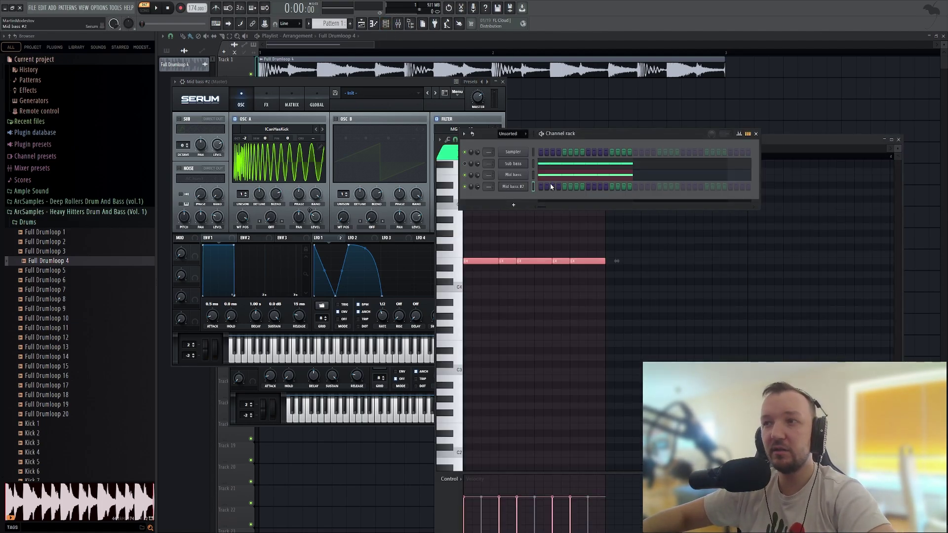
pyautogui.press('F7')
pyautogui.hotkey('ctrl', 'v')
# Mute the Mid bass channel and audition Mid bass #2 on its own
pyautogui.click(385, 23)
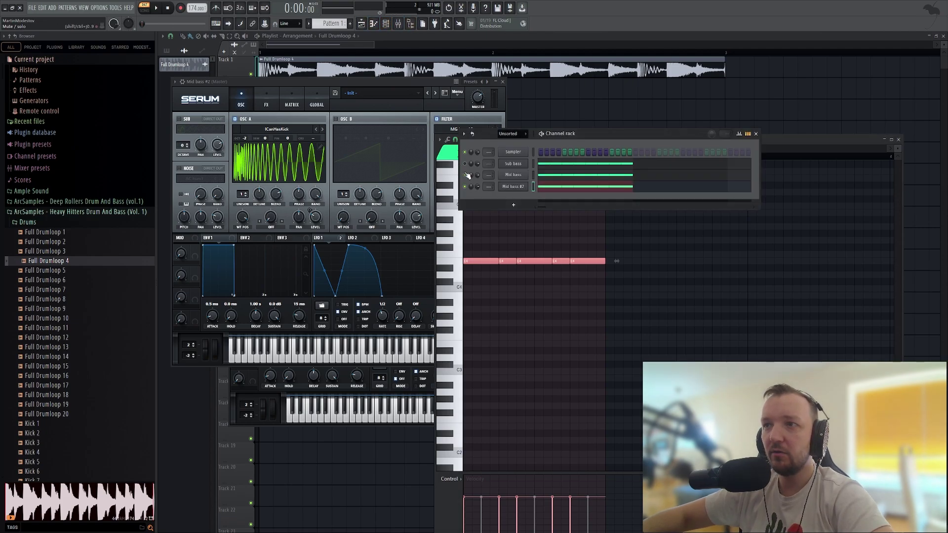
pyautogui.click(466, 174)
pyautogui.press('space')
pyautogui.press('space')
# Switch oscillator A of Mid bass #2 to a different Basic wavetable and adjust its wavetable position during playback
pyautogui.click(261, 134)
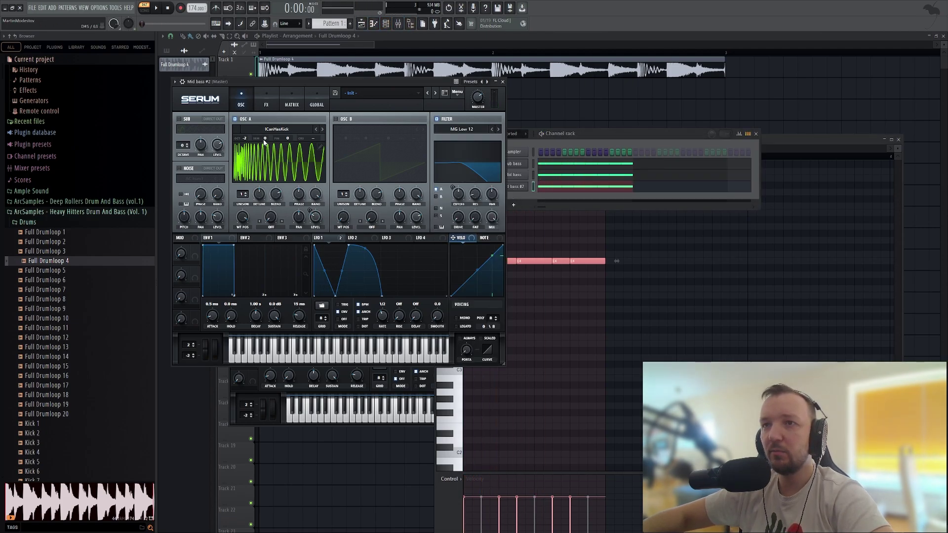
pyautogui.click(317, 129)
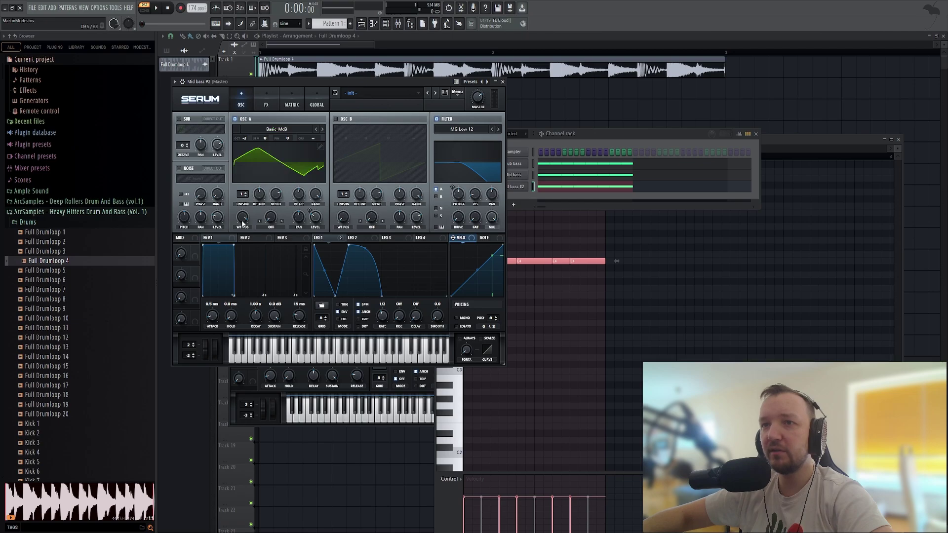
pyautogui.press('space')
pyautogui.moveTo(242, 217); pyautogui.dragTo(237, 234)
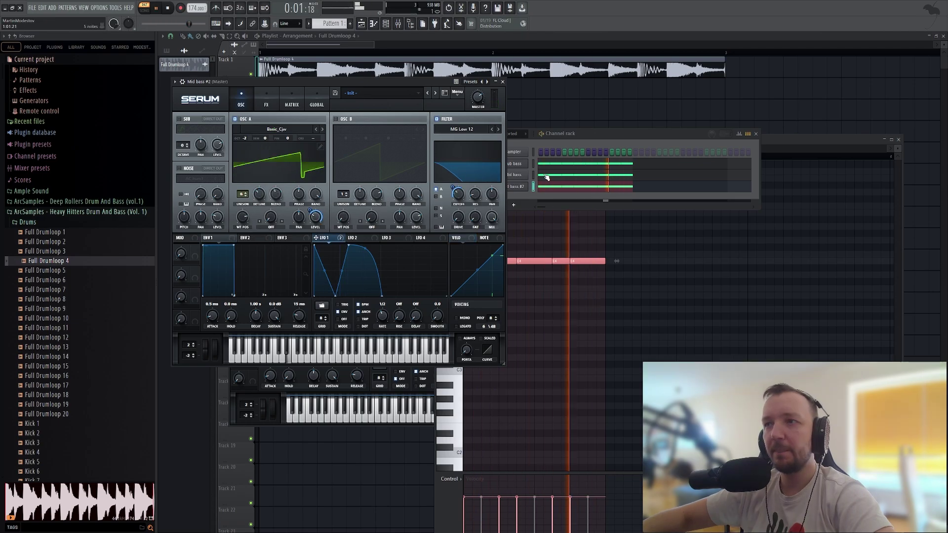
# Unmute the other bass channels and play Sub Bass, Mid bass and Mid bass #2 together
pyautogui.click(525, 194)
pyautogui.press('space')
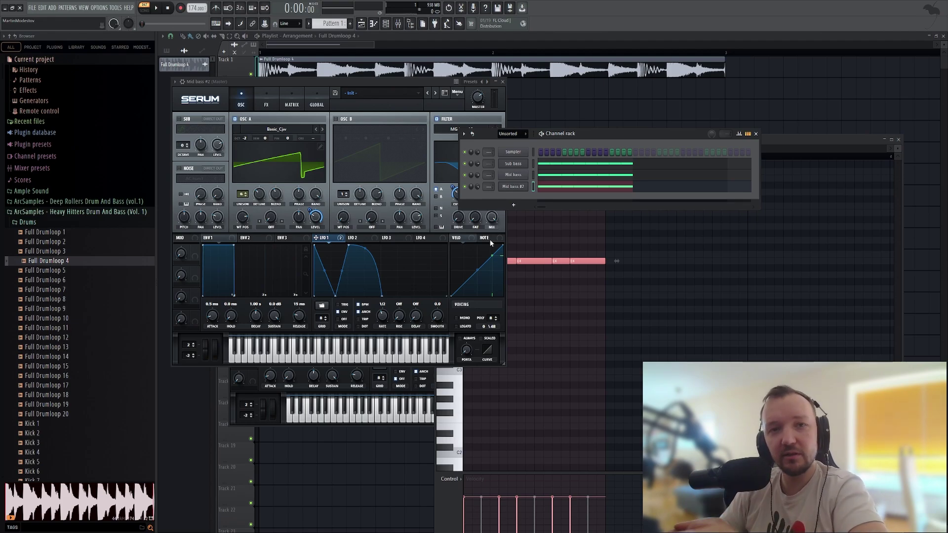
pyautogui.press('space')
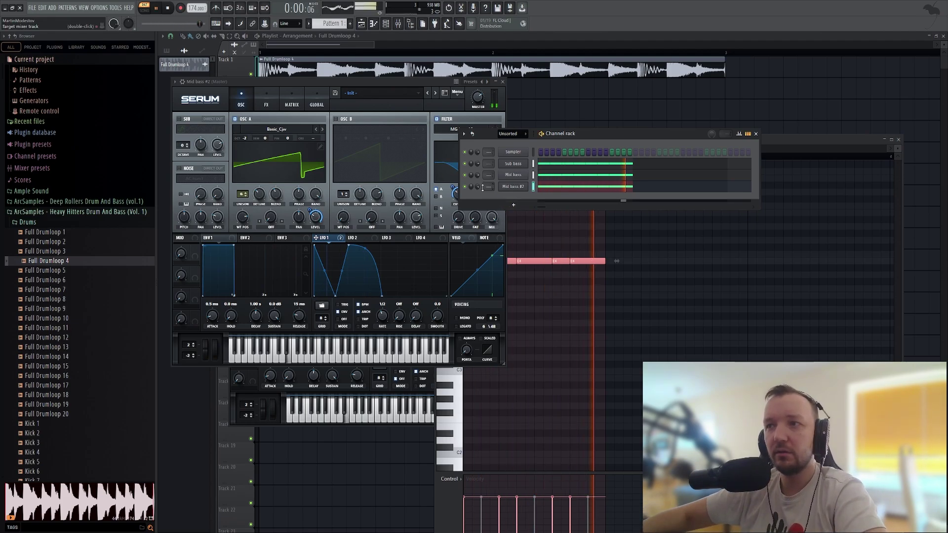
pyautogui.press('space')
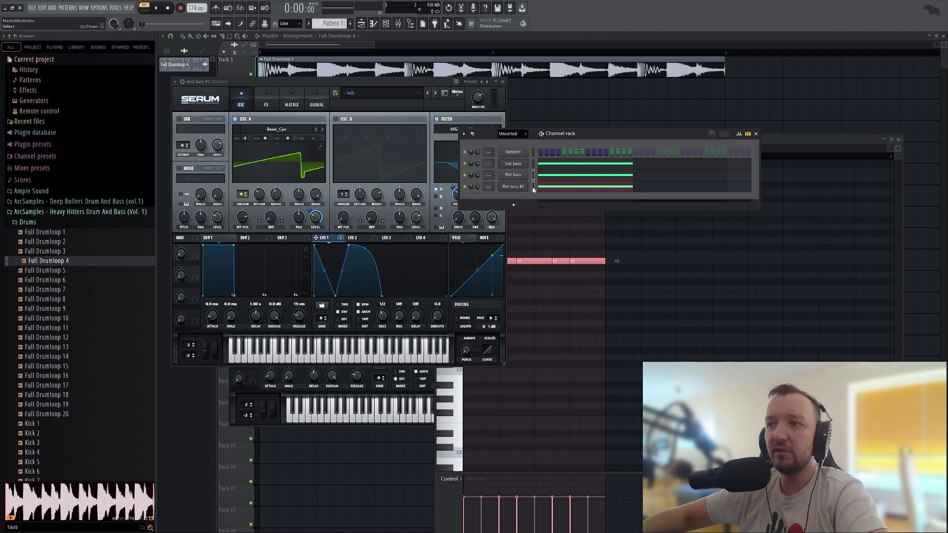
# Route the selected Mid bass and Mid bass #2 channels to mixer insert 2
pyautogui.click(399, 24)
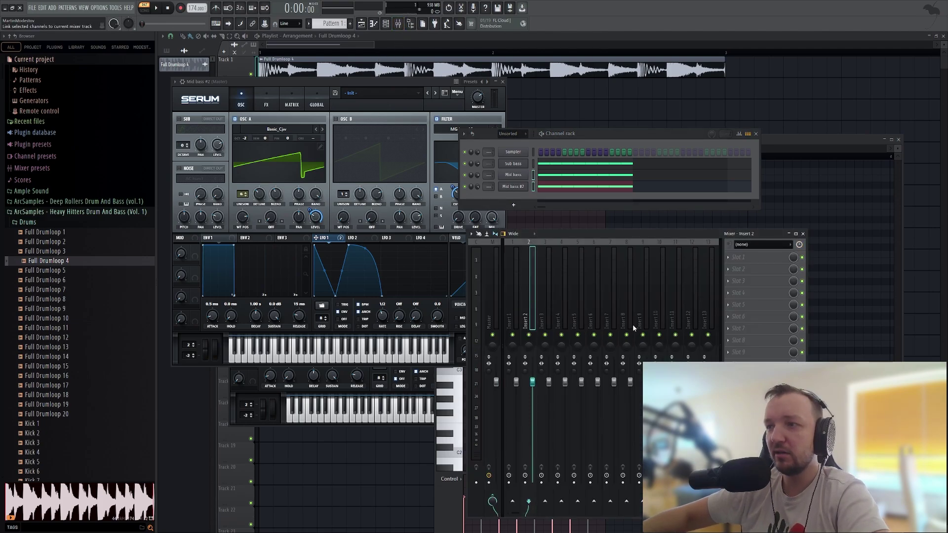
pyautogui.hotkey('ctrl', 'l')
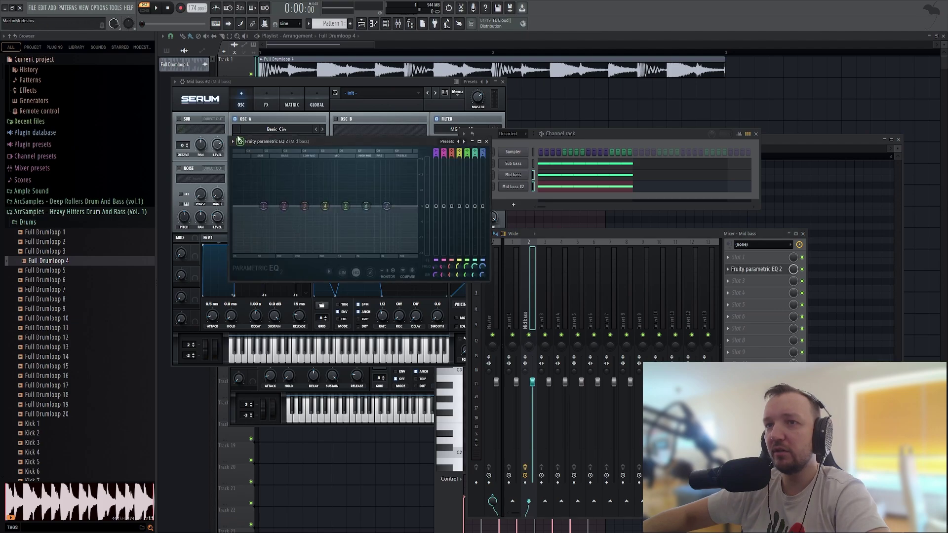
# Load the 40Hz - 18kHz cut preset in Fruity parametric EQ 2 and raise its low cut to about 288 Hz during playback
pyautogui.click(355, 209)
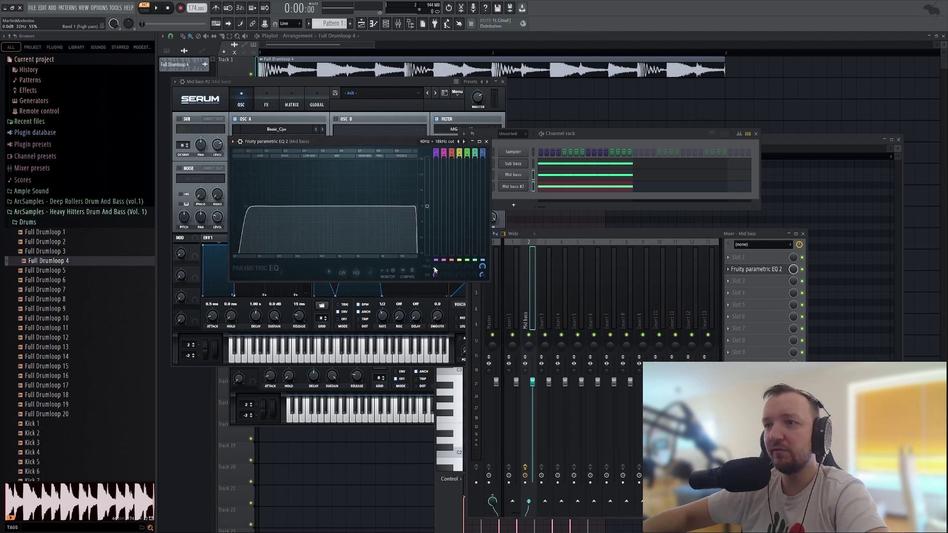
pyautogui.press('space')
pyautogui.moveTo(434, 267); pyautogui.dragTo(435, 249)
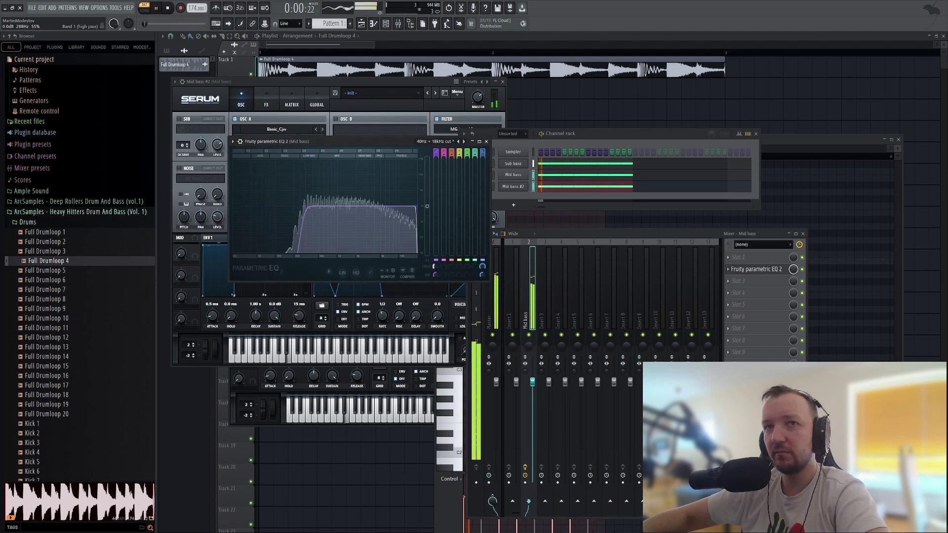
pyautogui.press('space')
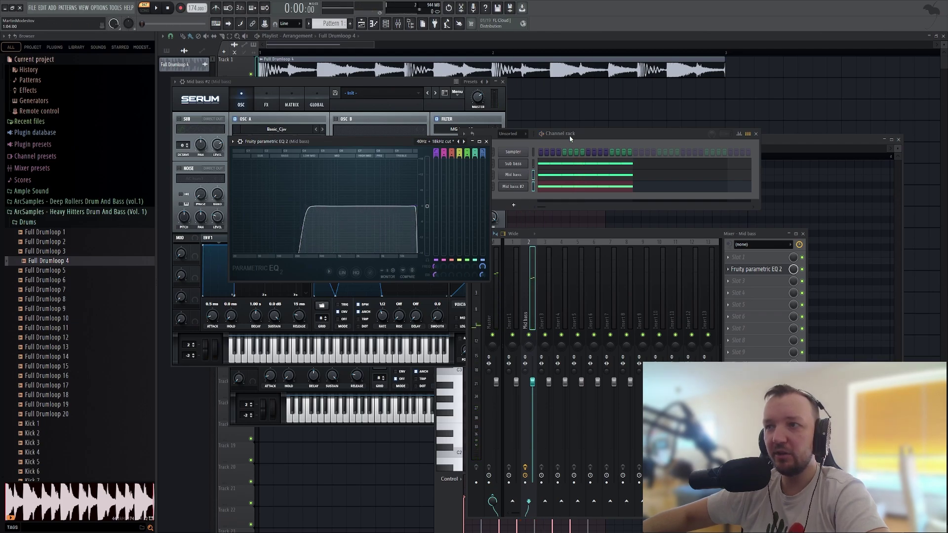
# Route the Sub bass channel to mixer insert 1 and play it alongside the Mid bass insert
pyautogui.click(568, 139)
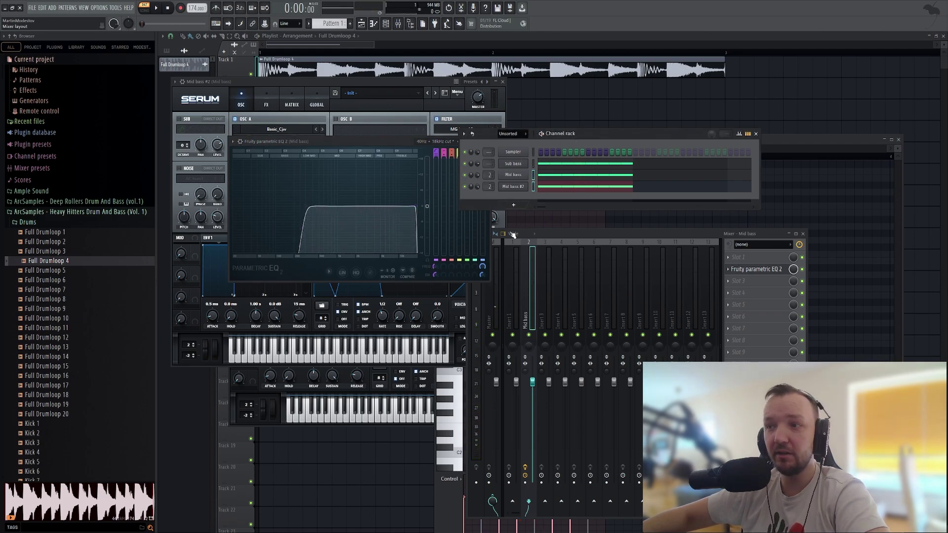
pyautogui.click(514, 295)
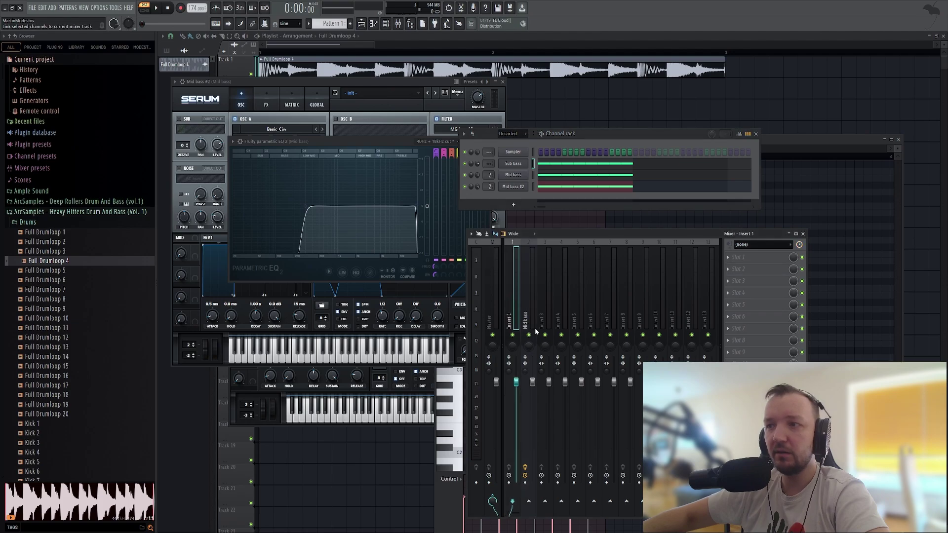
pyautogui.click(529, 306)
pyautogui.press('space')
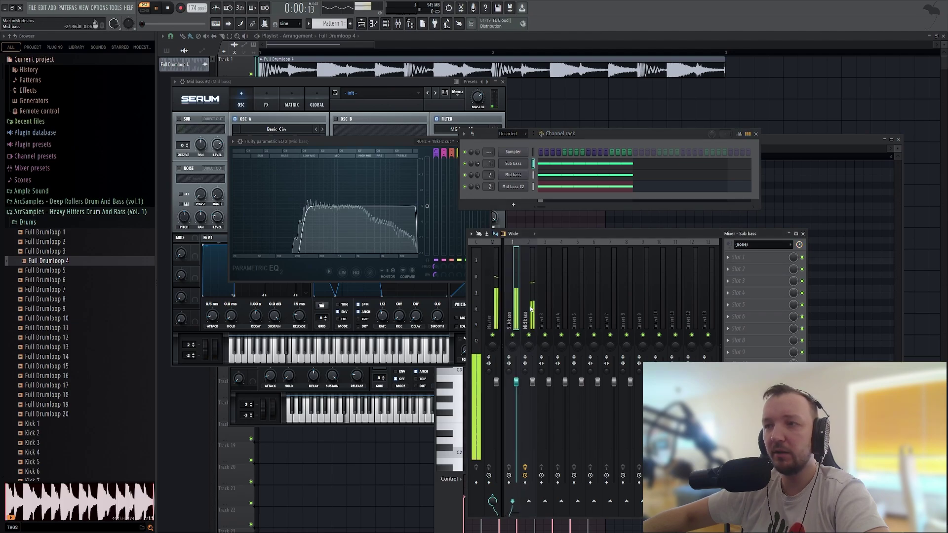
pyautogui.press('space')
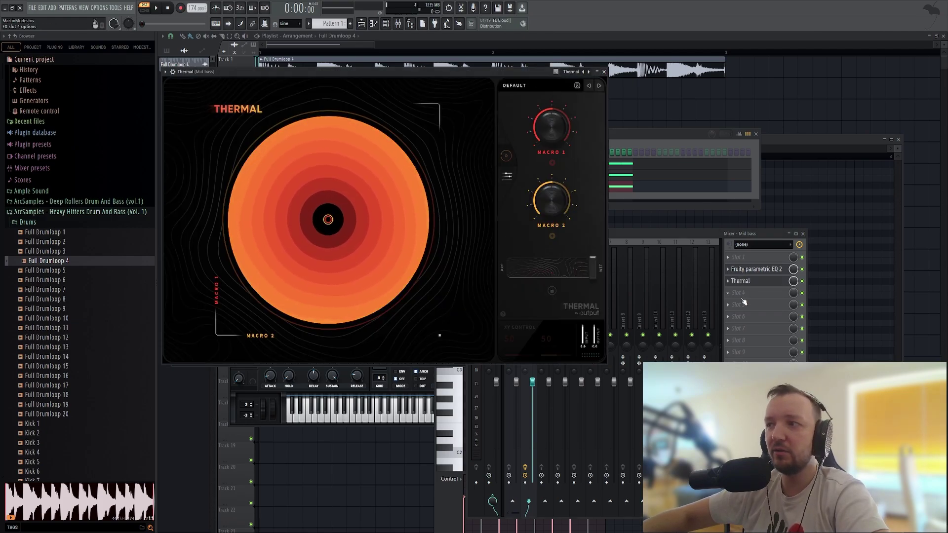
# Add two Thermal effects after the EQ on the Mid bass insert and set the second one to the Rich Aggression preset
pyautogui.press('space')
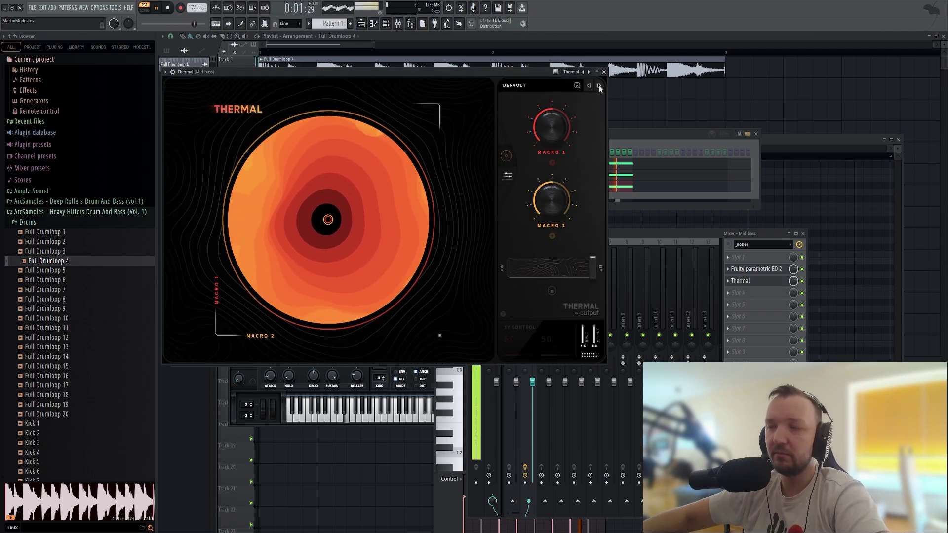
pyautogui.press('space')
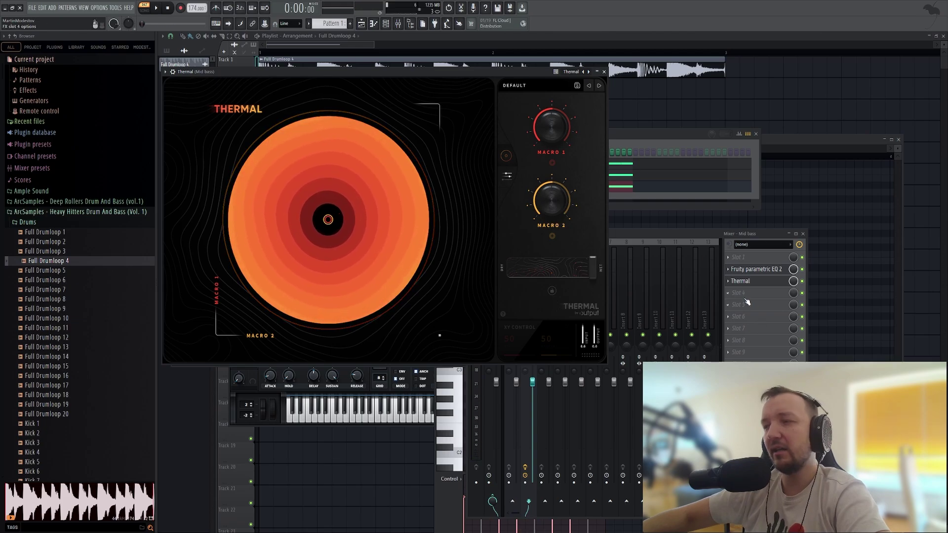
pyautogui.click(743, 292)
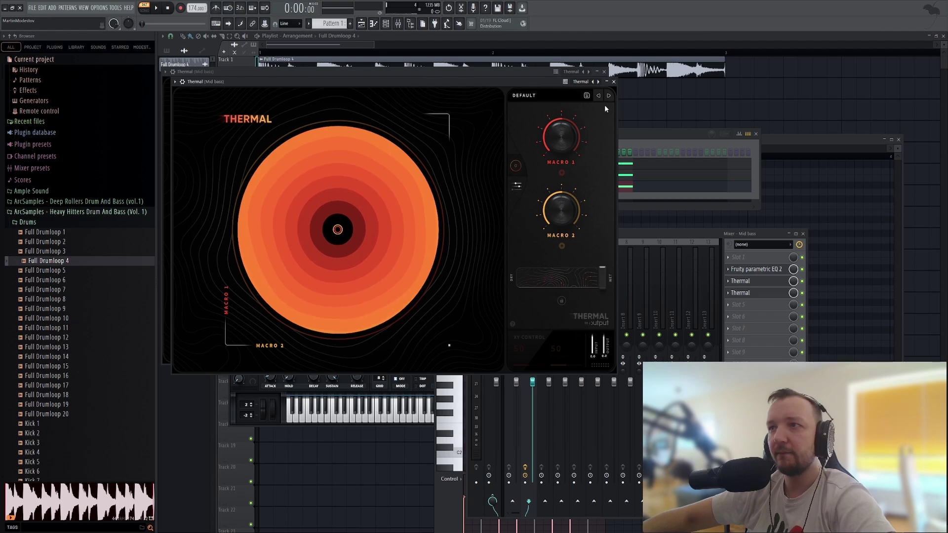
pyautogui.click(608, 96)
pyautogui.press('space')
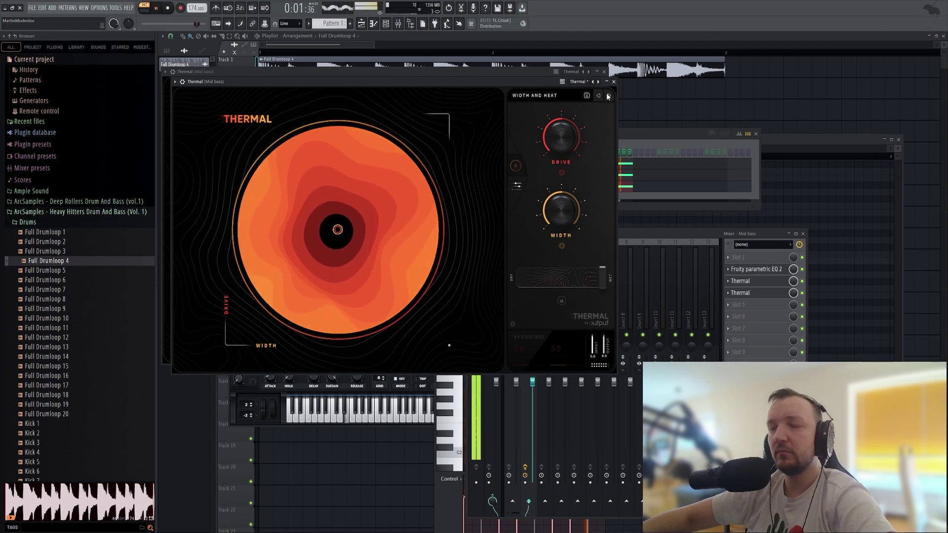
pyautogui.click(609, 96)
pyautogui.press('space')
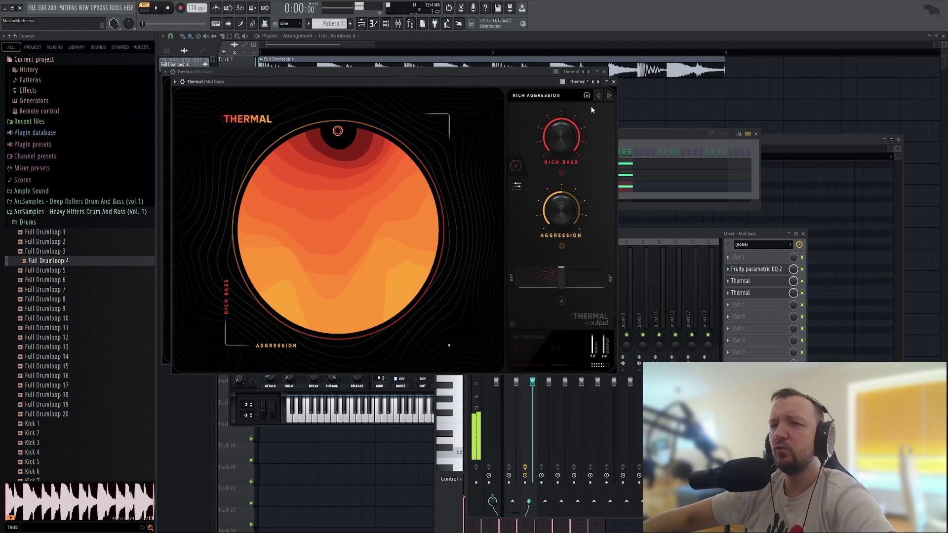
# Open the second Thermal's detailed stage and modulation view and audition the bassline through it
pyautogui.click(517, 185)
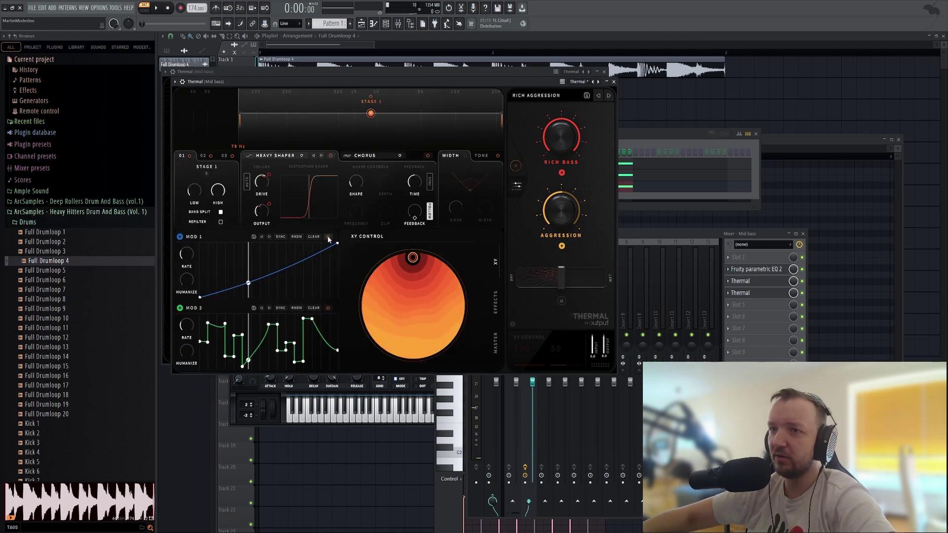
pyautogui.press('space')
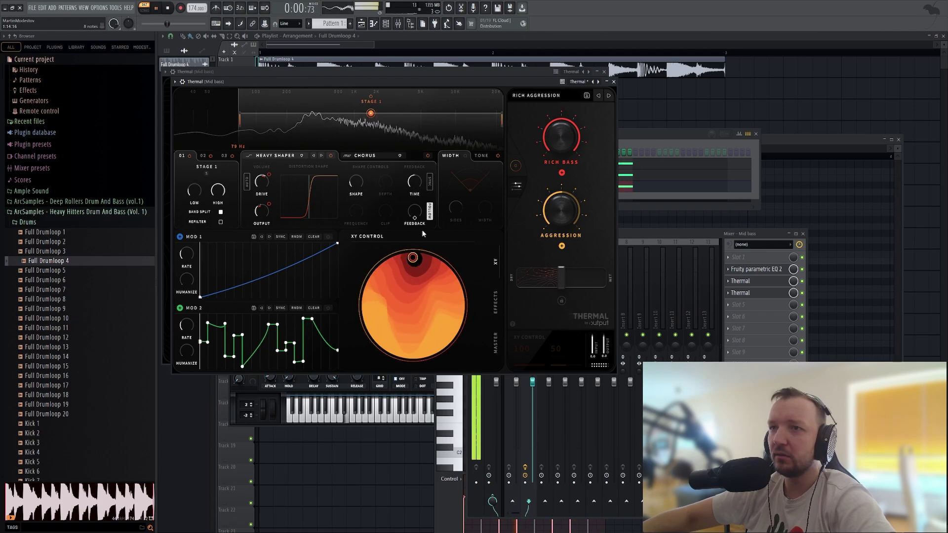
pyautogui.press('space')
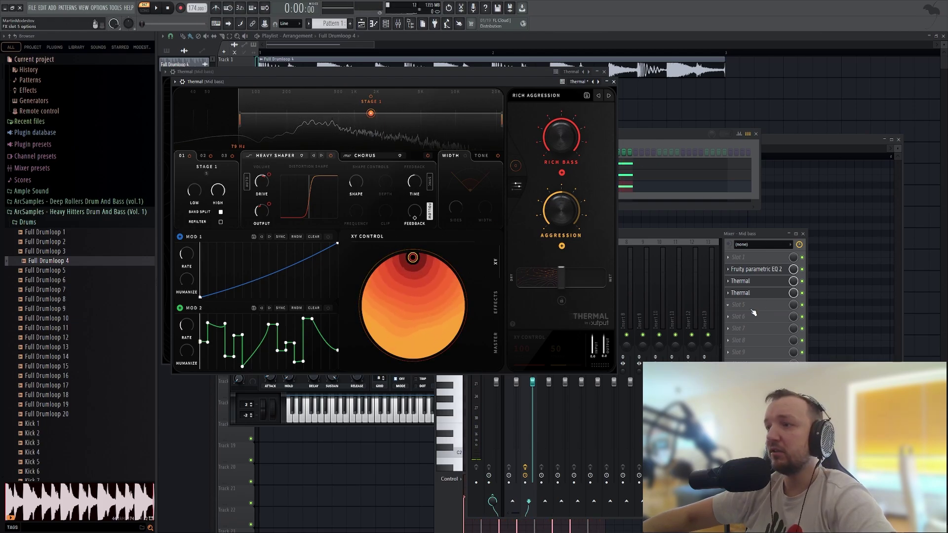
# Add Fruity Limiter after the second Thermal on the Mid bass insert and lower its gain to about -10.2 dB
pyautogui.click(754, 312)
pyautogui.click(571, 337)
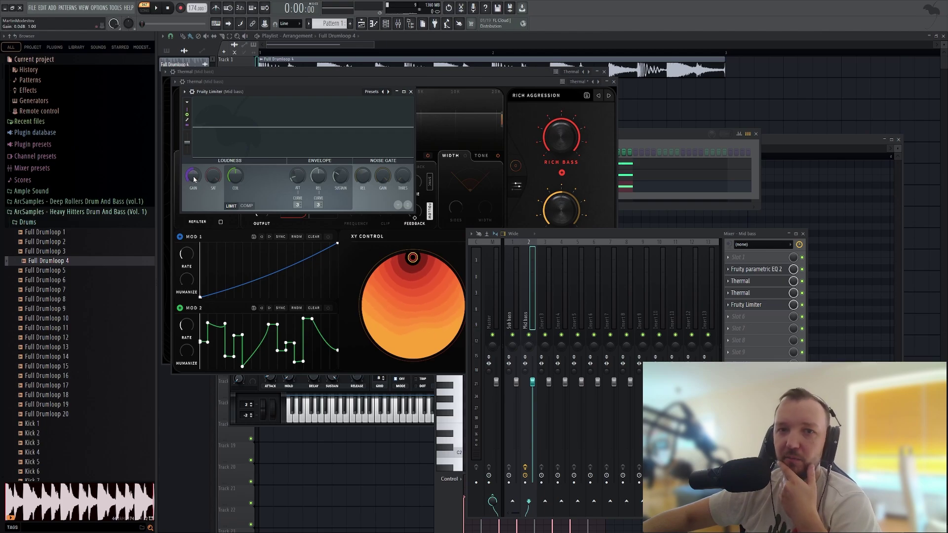
pyautogui.scroll(-5, 194, 179)
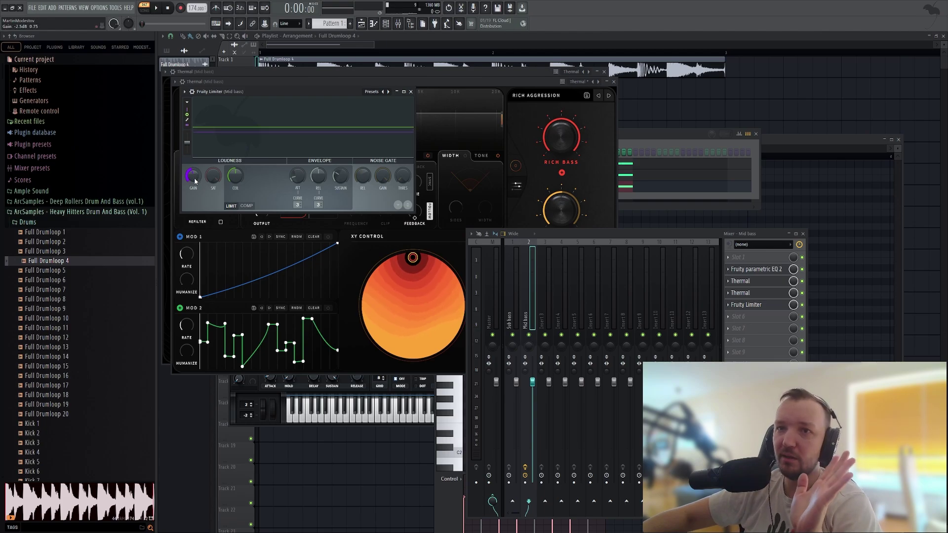
pyautogui.press('space')
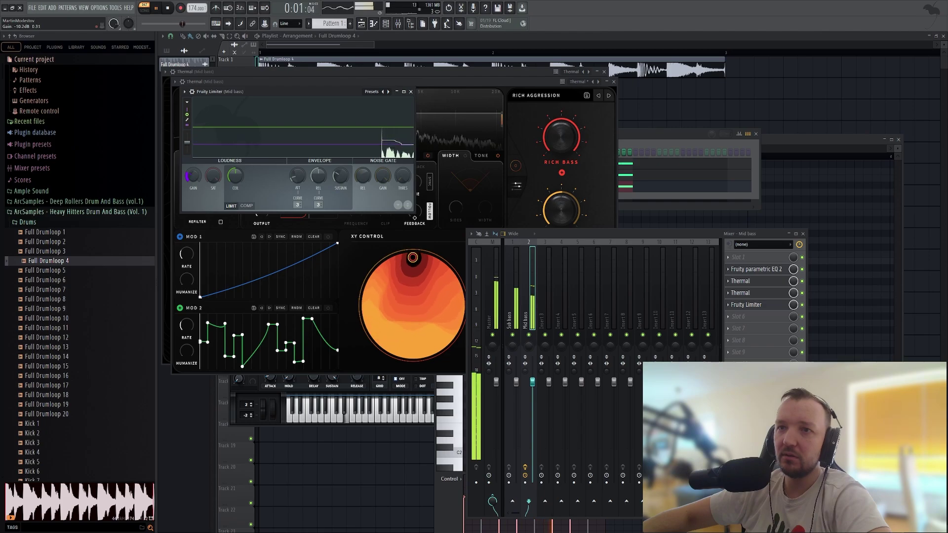
pyautogui.press('space')
# Rework the Mid bass notes into a two-bar melody moving through E4, D4, G4 and F4, and play it back
pyautogui.click(653, 142)
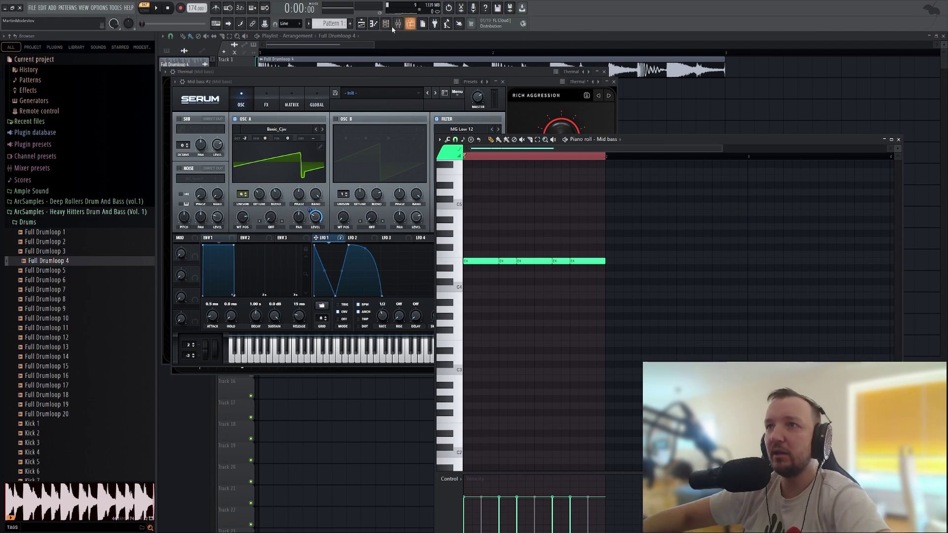
pyautogui.click(387, 26)
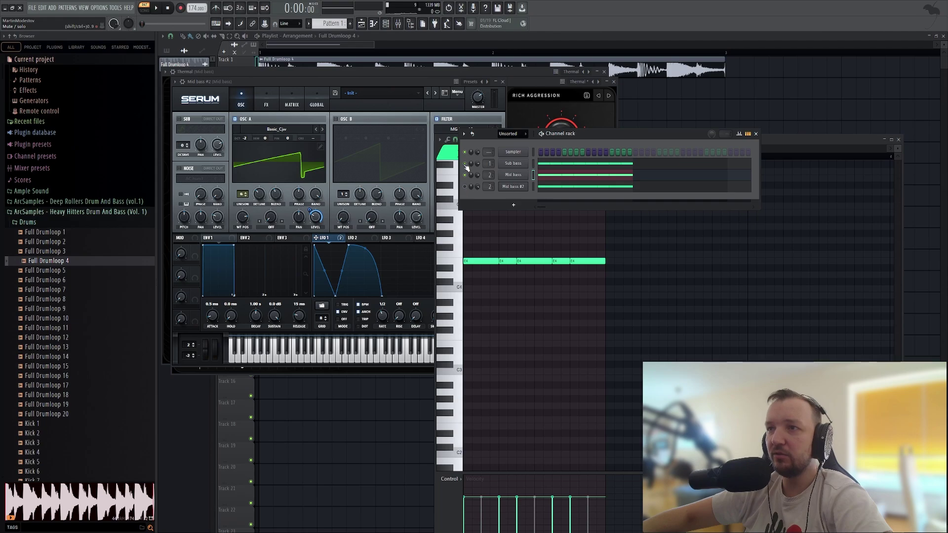
pyautogui.click(545, 179)
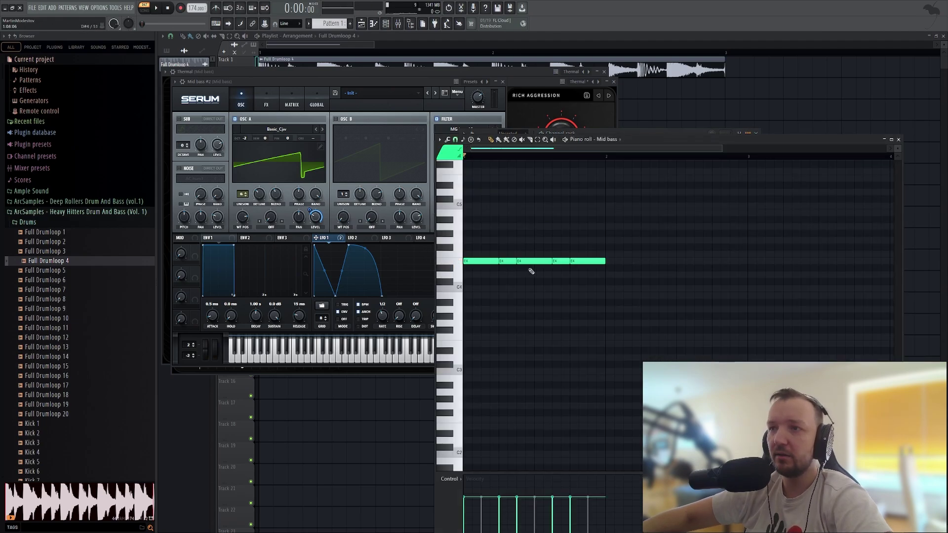
pyautogui.moveTo(507, 276); pyautogui.dragTo(497, 276)
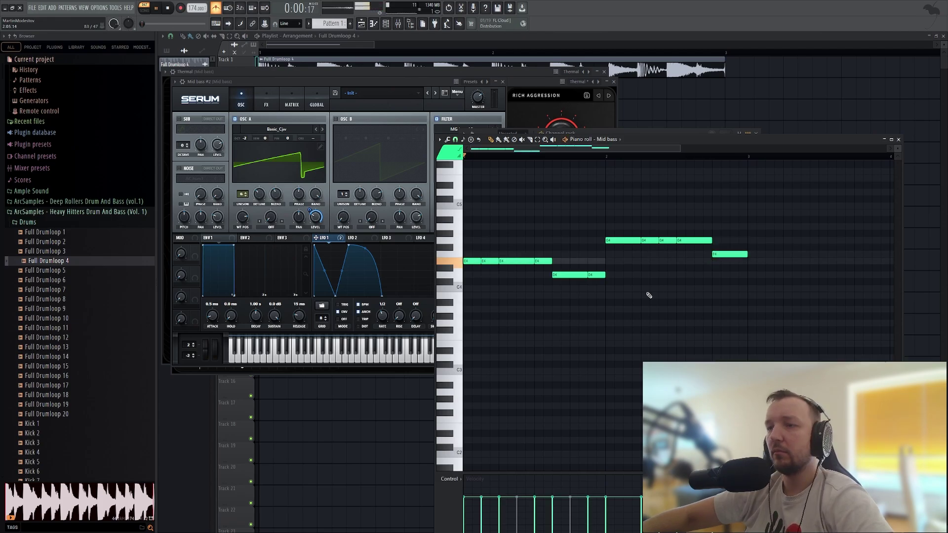
pyautogui.press('space')
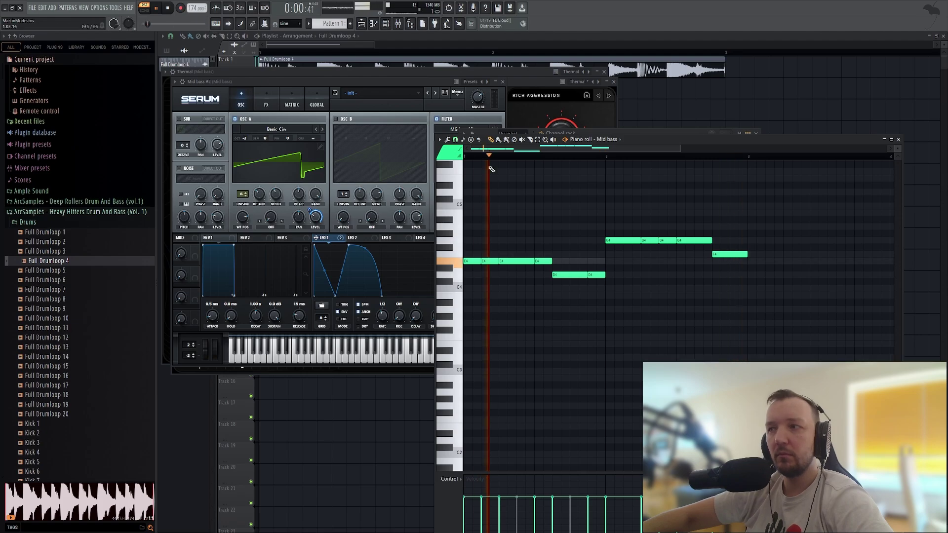
# Copy the whole Mid bass melody and replace all notes of Mid bass #2 with it
pyautogui.hotkey('ctrl', 'a')
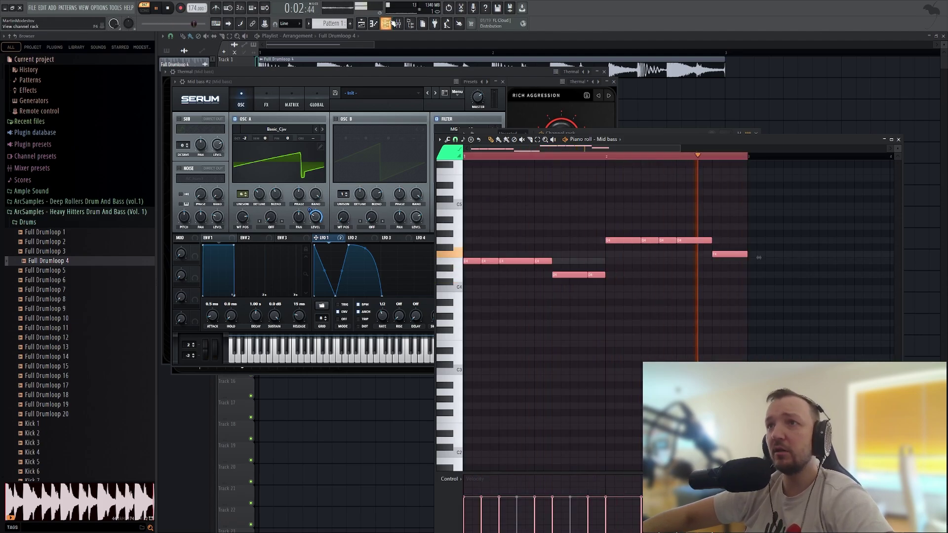
pyautogui.press('F6')
pyautogui.press('space')
pyautogui.click(562, 188)
pyautogui.hotkey('ctrl', 'a')
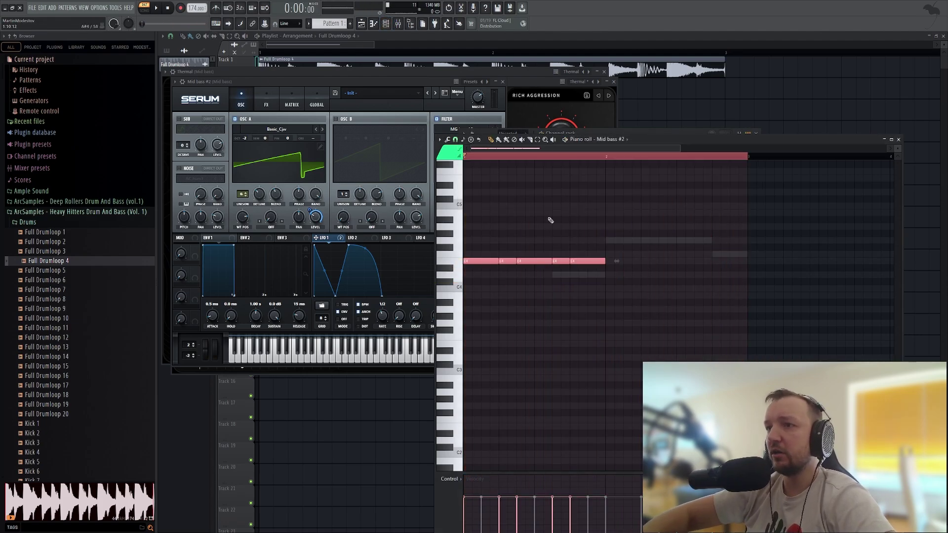
pyautogui.press('Delete')
pyautogui.hotkey('ctrl', 'v')
# Replace all Sub bass notes with the copied melody and audition the three bass layers together
pyautogui.click(394, 23)
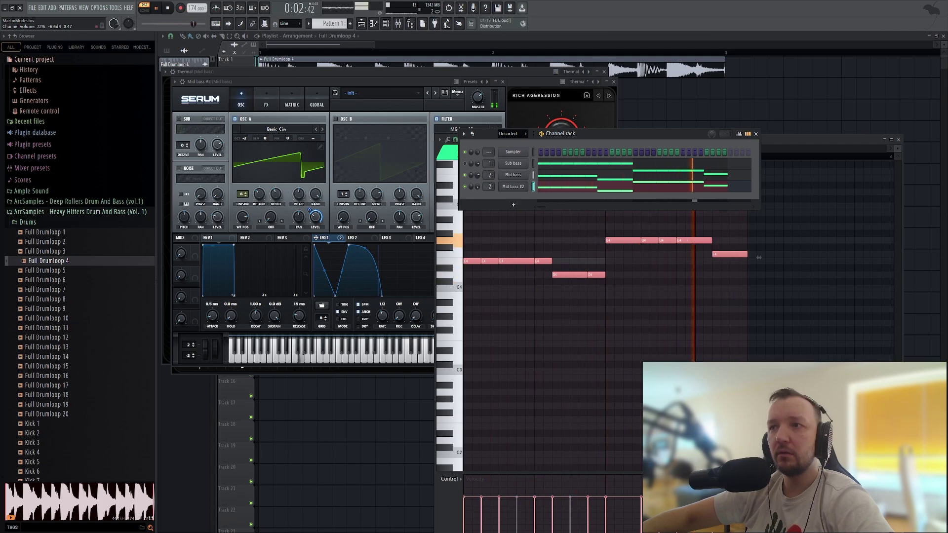
pyautogui.press('space')
pyautogui.click(555, 165)
pyautogui.hotkey('ctrl', 'a')
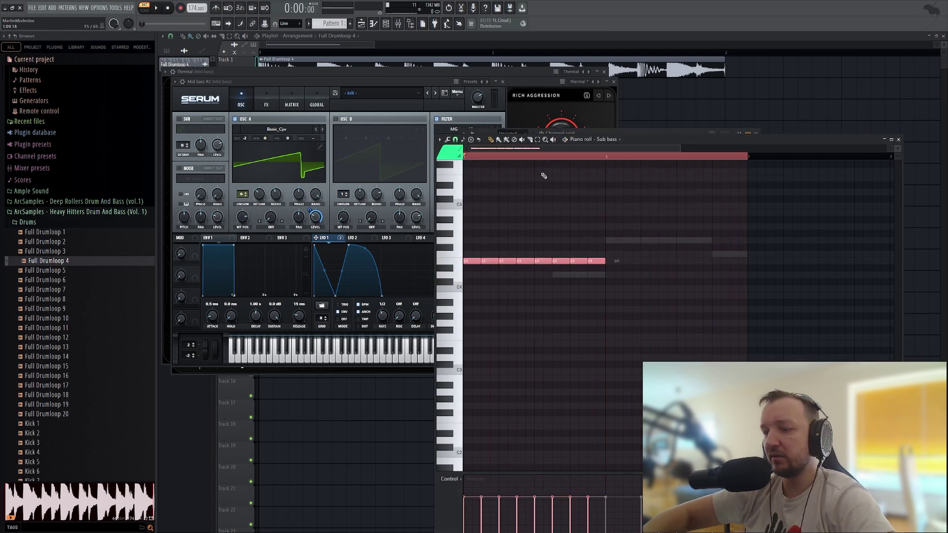
pyautogui.press('Delete')
pyautogui.hotkey('ctrl', 'v')
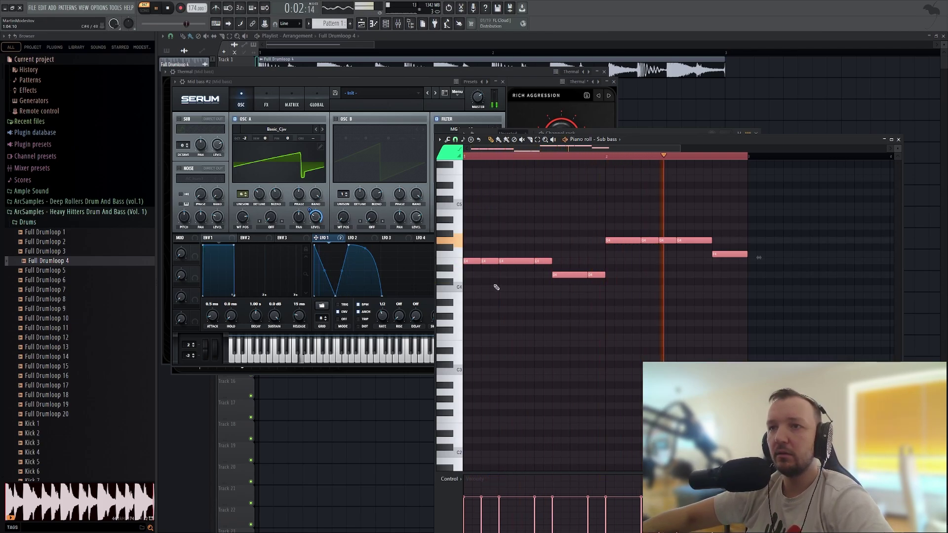
pyautogui.press('F6')
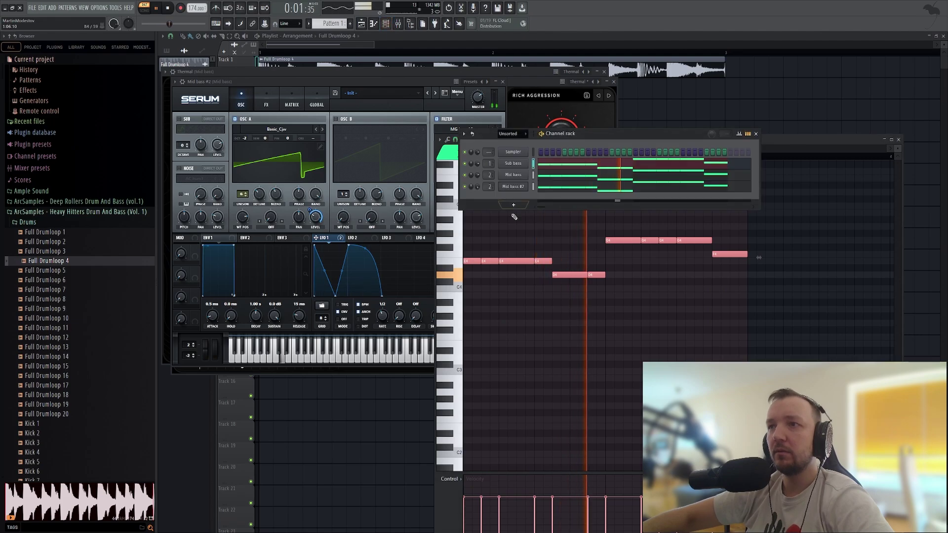
pyautogui.press('space')
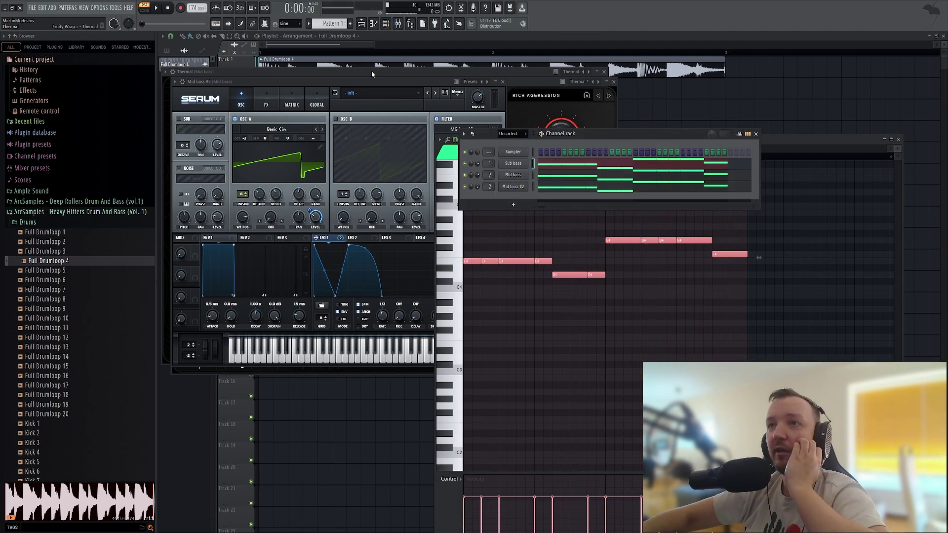
# Add another Serum channel, give it the same melody as Mid bass #2 and open its plugin window
pyautogui.click(398, 24)
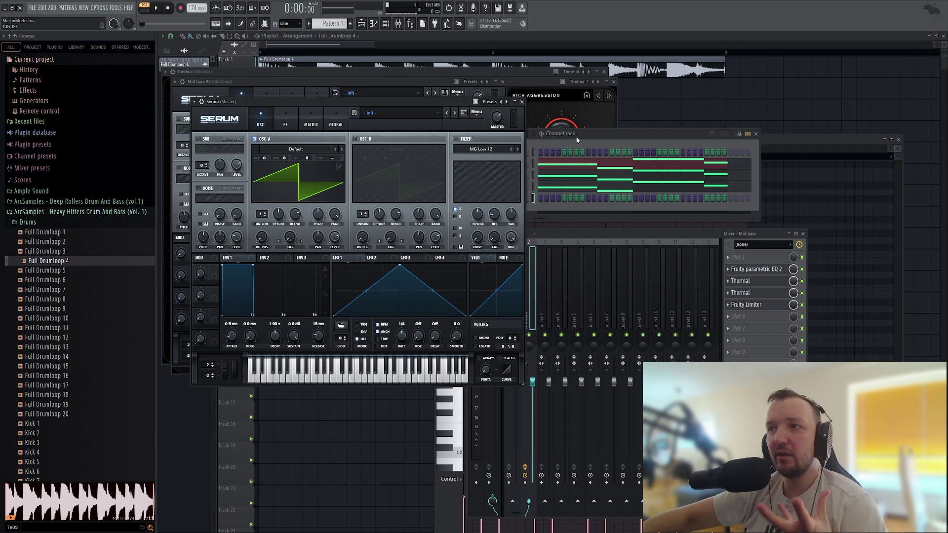
pyautogui.click(574, 191)
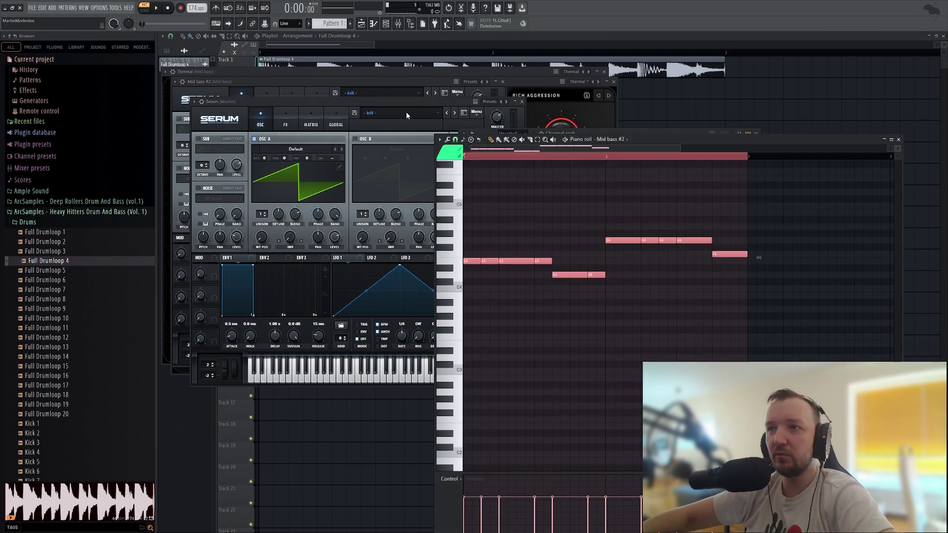
pyautogui.click(387, 26)
pyautogui.rightClick(515, 200)
pyautogui.click(539, 200)
pyautogui.hotkey('ctrl', 'v')
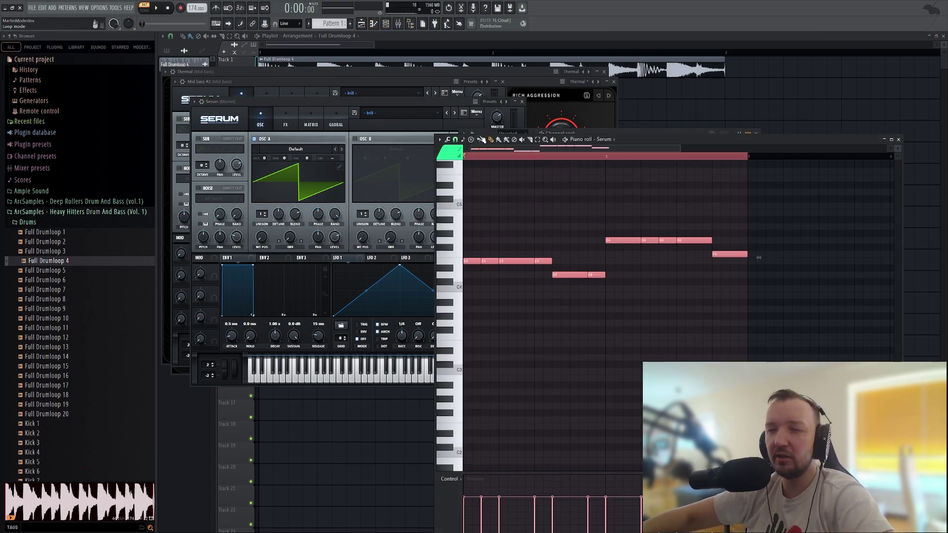
pyautogui.click(386, 23)
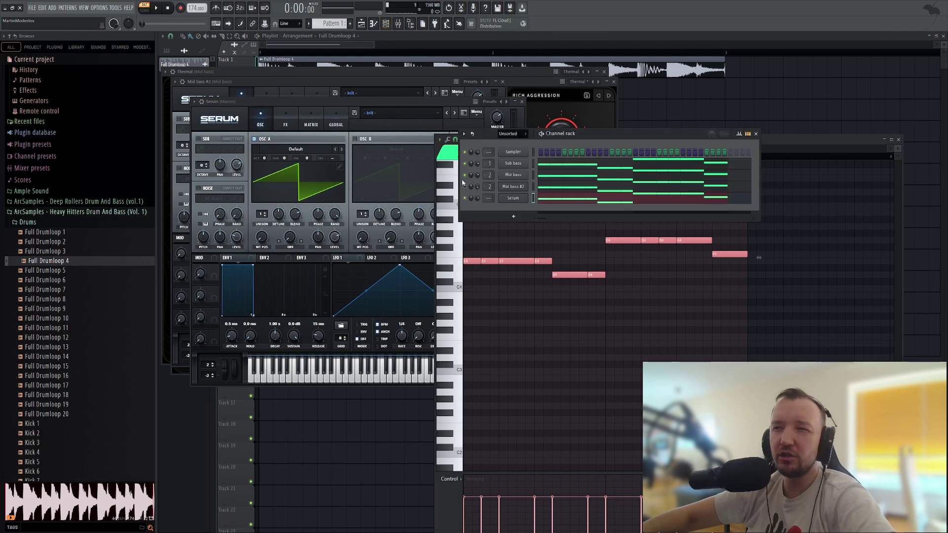
pyautogui.click(513, 198)
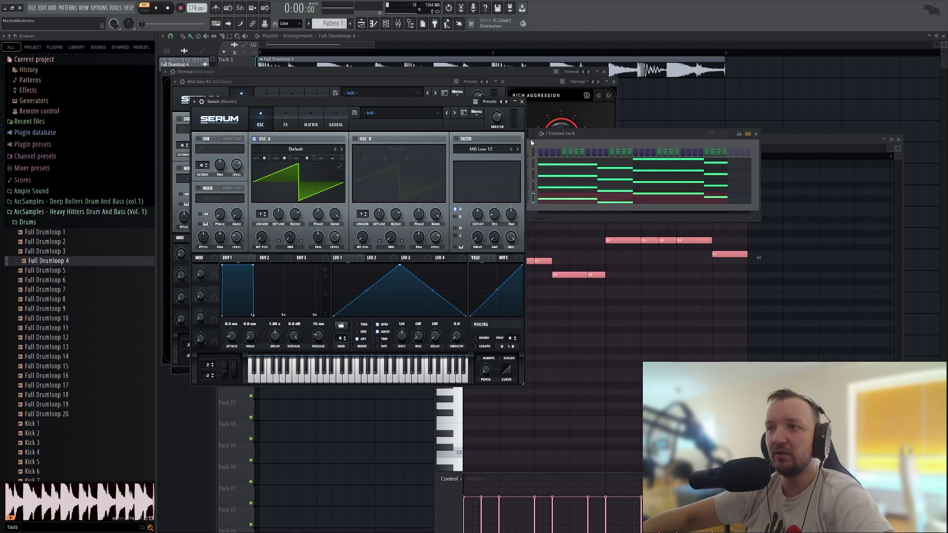
# Set oscillator A of the new Serum layer one octave down (-1) while the pattern plays
pyautogui.click(284, 129)
pyautogui.click(255, 125)
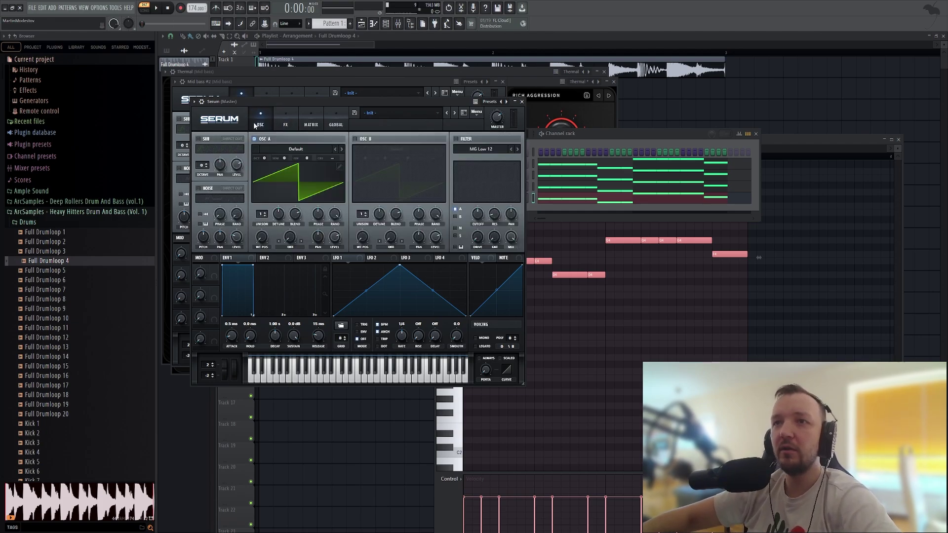
pyautogui.moveTo(263, 157); pyautogui.dragTo(263, 164)
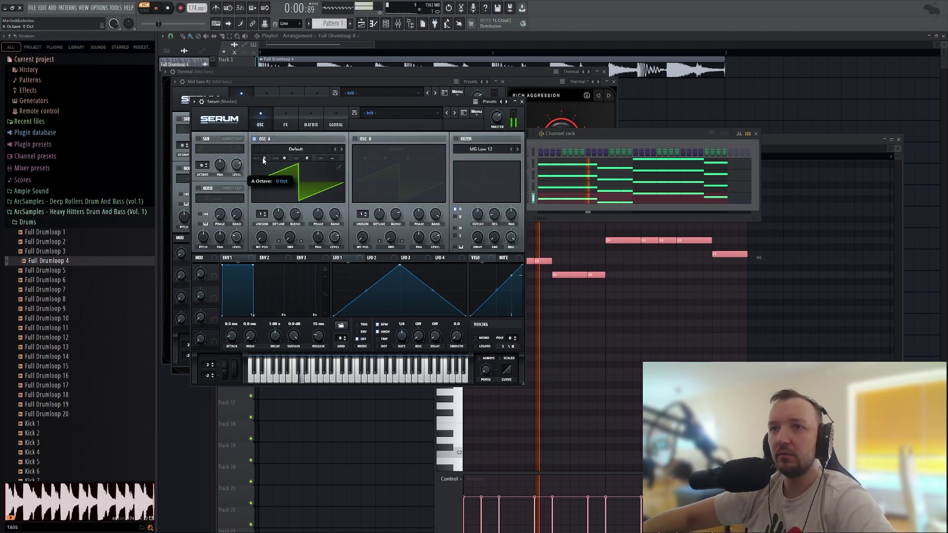
# Reshape LFO 1 as a dip followed by a rounded falloff, assign it to oscillator A's level, and use envelope mode at a 1/2 rate
pyautogui.moveTo(400, 265); pyautogui.dragTo(334, 265)
pyautogui.doubleClick(369, 298)
pyautogui.moveTo(369, 298); pyautogui.dragTo(335, 237)
pyautogui.doubleClick(370, 265)
pyautogui.doubleClick(400, 315)
pyautogui.click(361, 332)
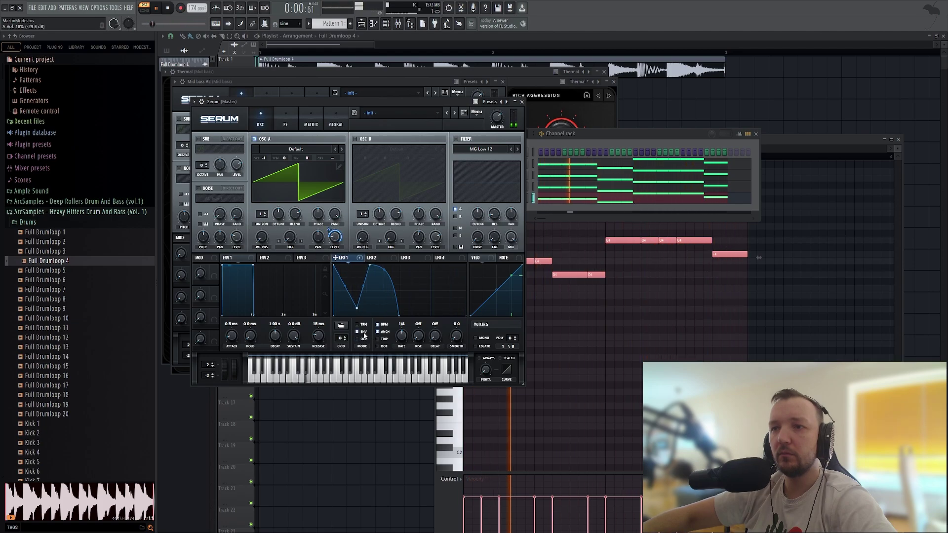
pyautogui.moveTo(402, 335); pyautogui.dragTo(401, 342)
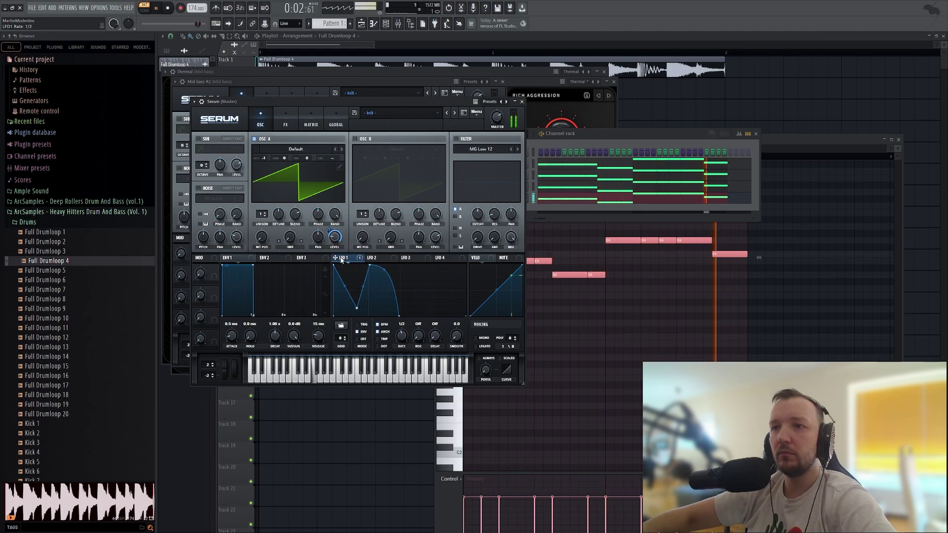
# Enable a Notch 24 filter with LFO 1 modulating its cutoff, and give oscillator A seven unison voices
pyautogui.click(457, 139)
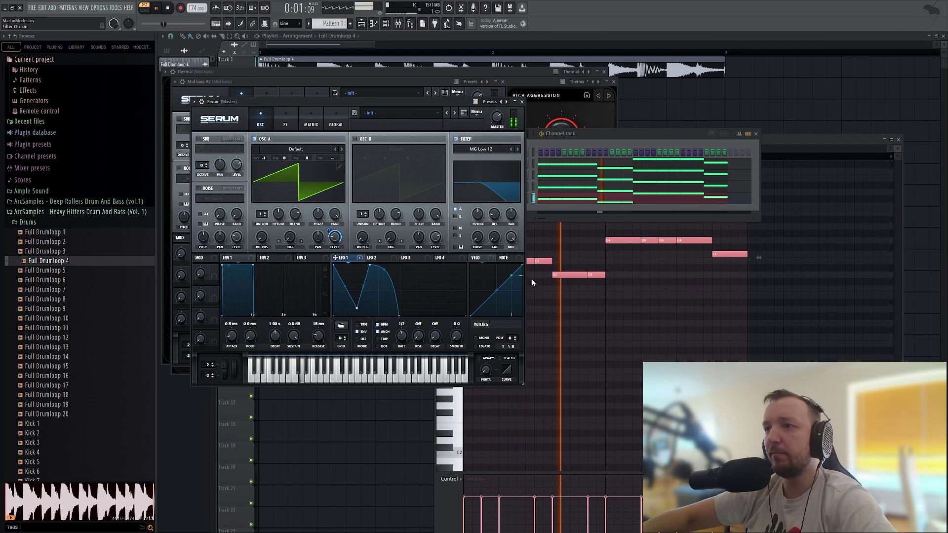
pyautogui.click(532, 300)
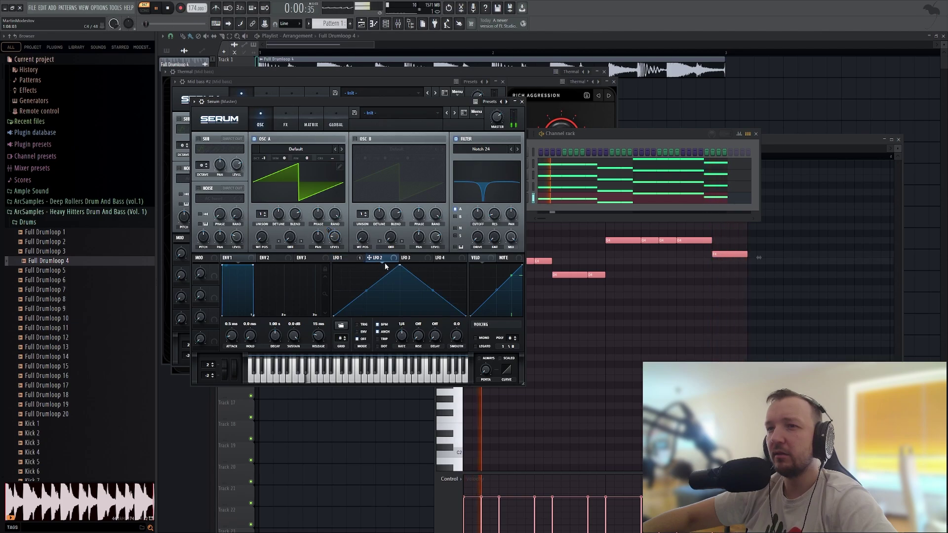
pyautogui.moveTo(474, 217)
pyautogui.mouseDown()
pyautogui.moveTo(479, 223)
pyautogui.moveTo(472, 199)
pyautogui.mouseUp()
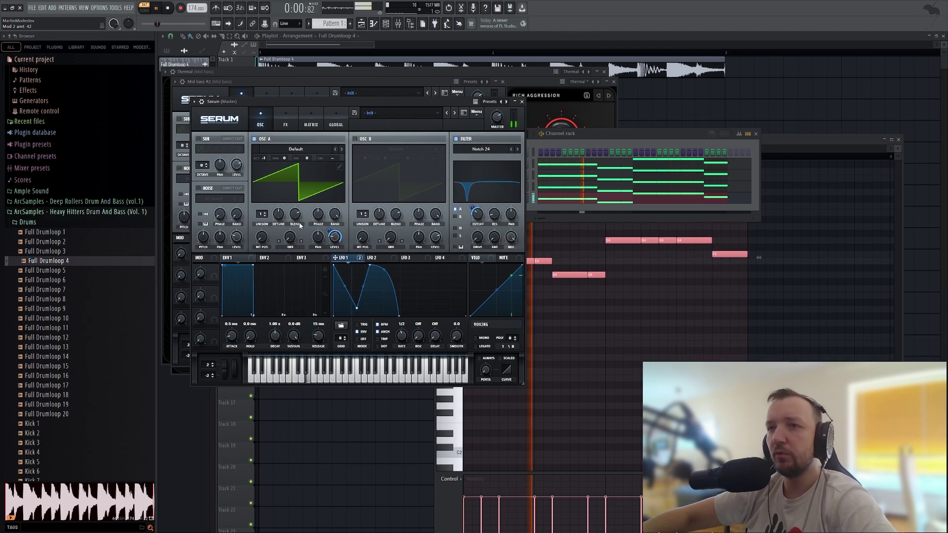
pyautogui.moveTo(262, 213)
pyautogui.mouseDown()
pyautogui.moveTo(262, 198)
pyautogui.moveTo(278, 222)
pyautogui.mouseUp()
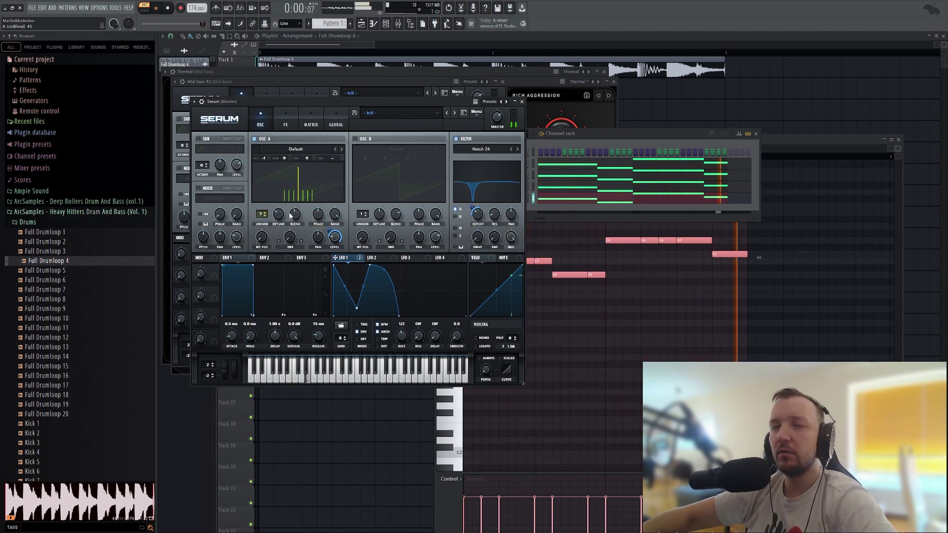
pyautogui.press('space')
# Add an effects filter with LFO-modulated cutoff and 17% drive, plus a chorus with its filter at 246 Hz
pyautogui.click(286, 121)
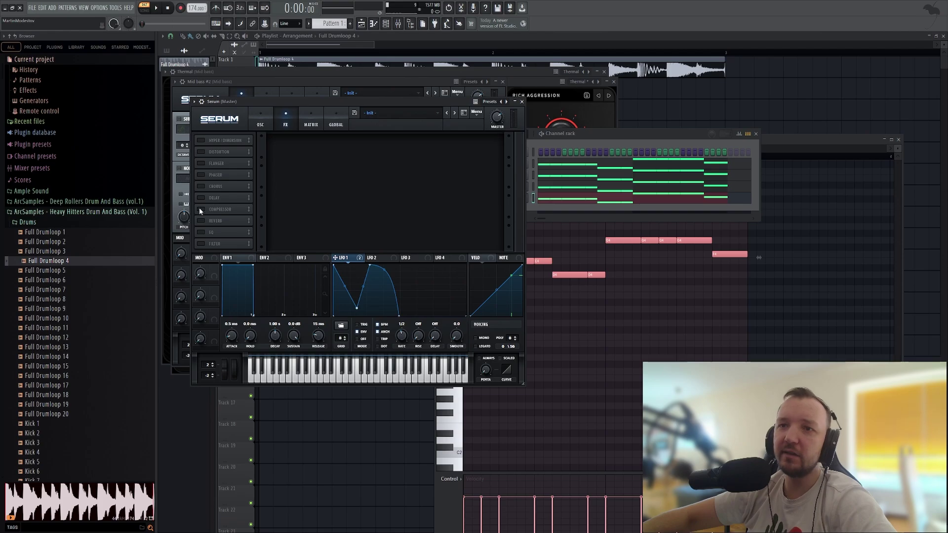
pyautogui.click(208, 245)
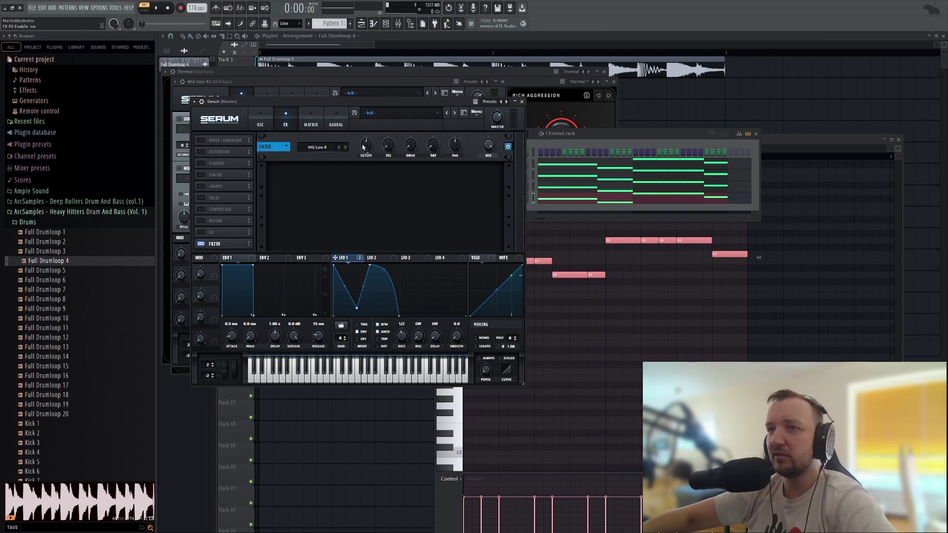
pyautogui.moveTo(364, 141); pyautogui.dragTo(366, 137)
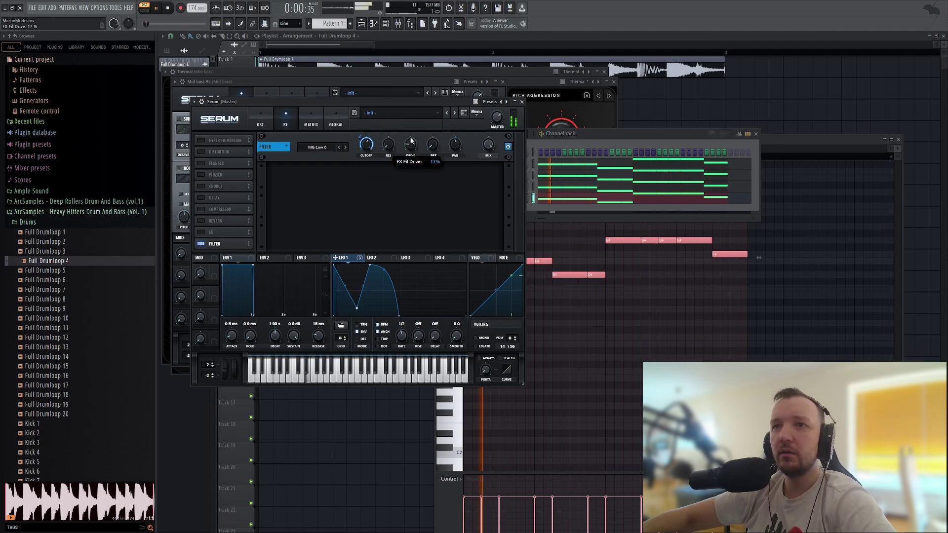
pyautogui.press('space')
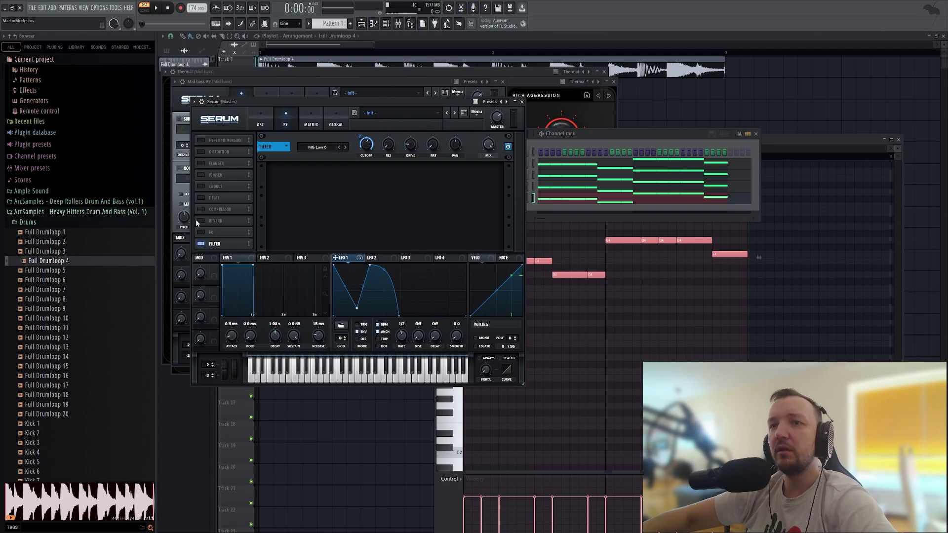
pyautogui.click(201, 186)
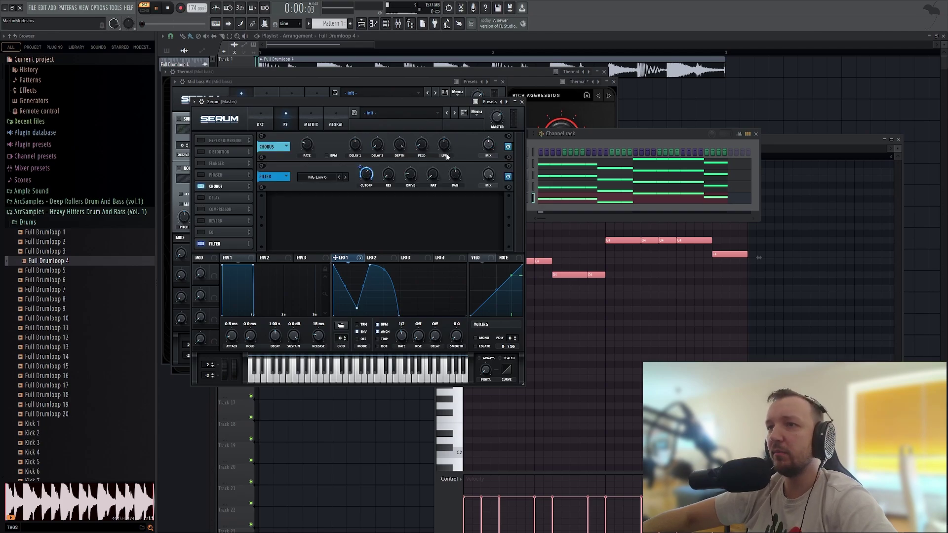
pyautogui.press('space')
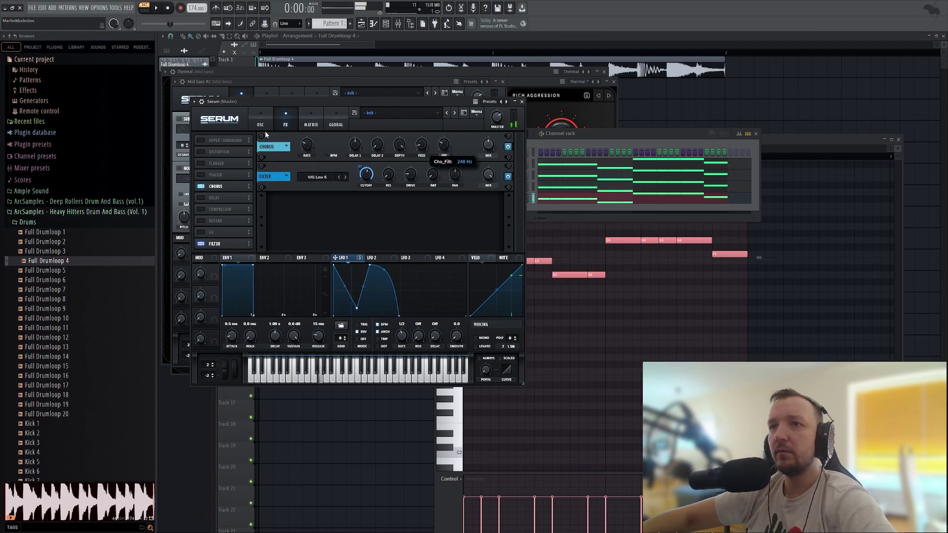
# Enable oscillator B at +7 semitones, route it through the notch filter, and modulate its level with LFO 1
pyautogui.click(261, 123)
pyautogui.click(356, 139)
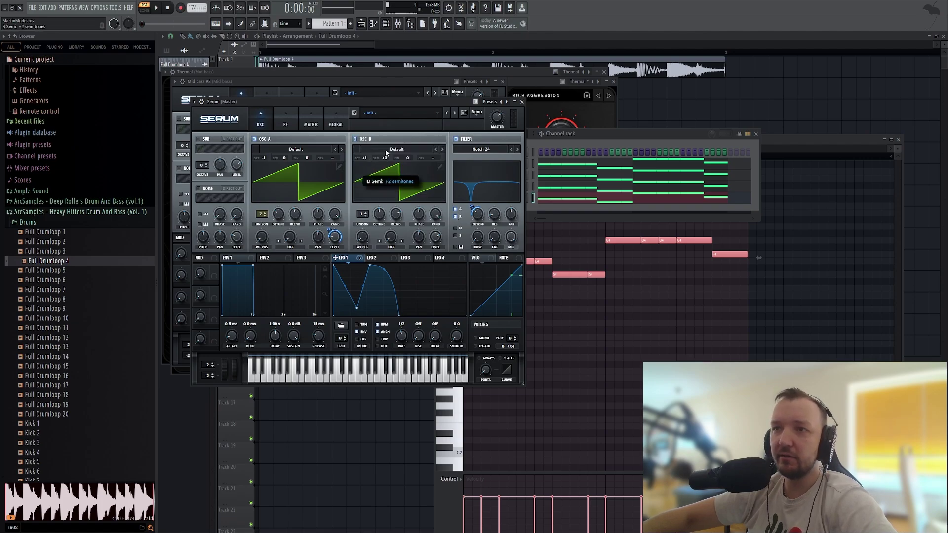
pyautogui.moveTo(364, 158); pyautogui.dragTo(364, 169)
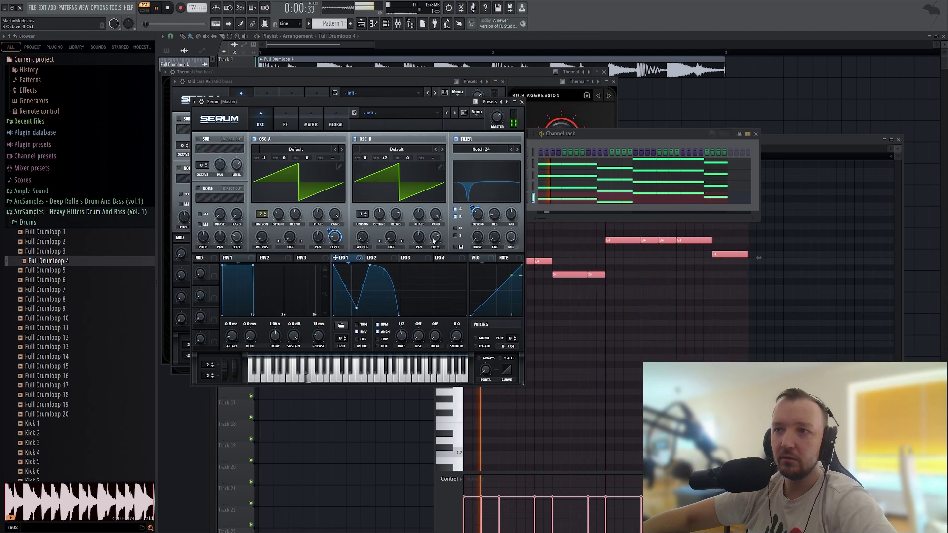
pyautogui.moveTo(344, 258); pyautogui.dragTo(435, 238)
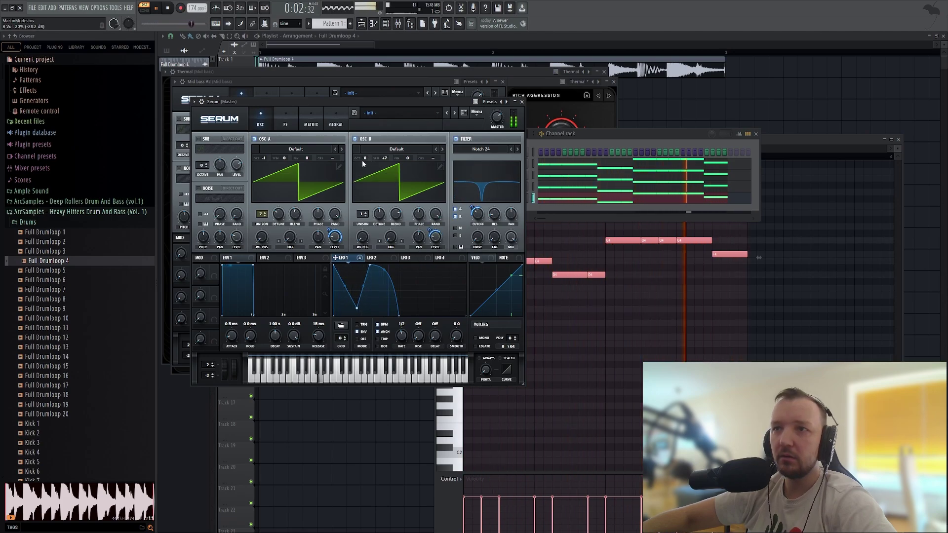
pyautogui.moveTo(363, 160); pyautogui.dragTo(363, 164)
pyautogui.moveTo(329, 230); pyautogui.dragTo(325, 252)
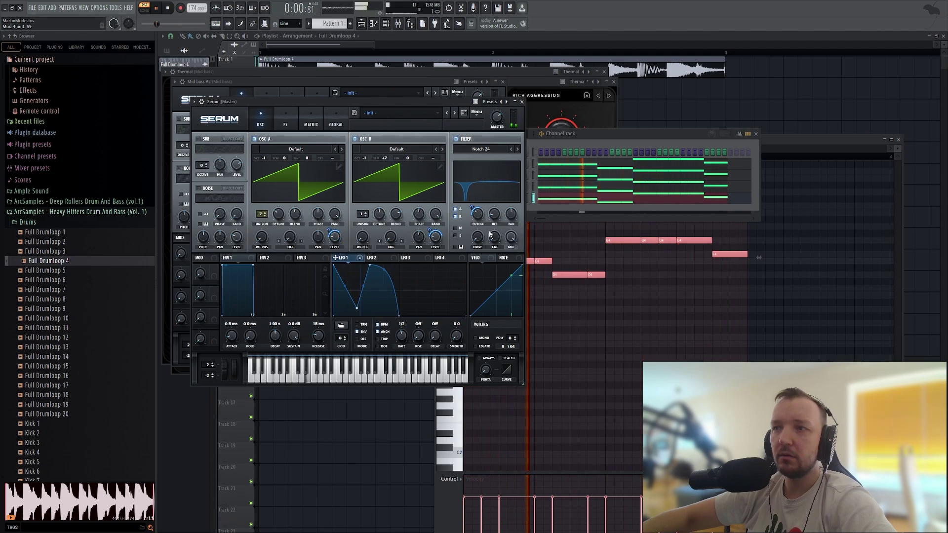
# Route the Serum channel to mixer track 3 and name both the channel and the track Top synth
pyautogui.click(591, 138)
pyautogui.press('space')
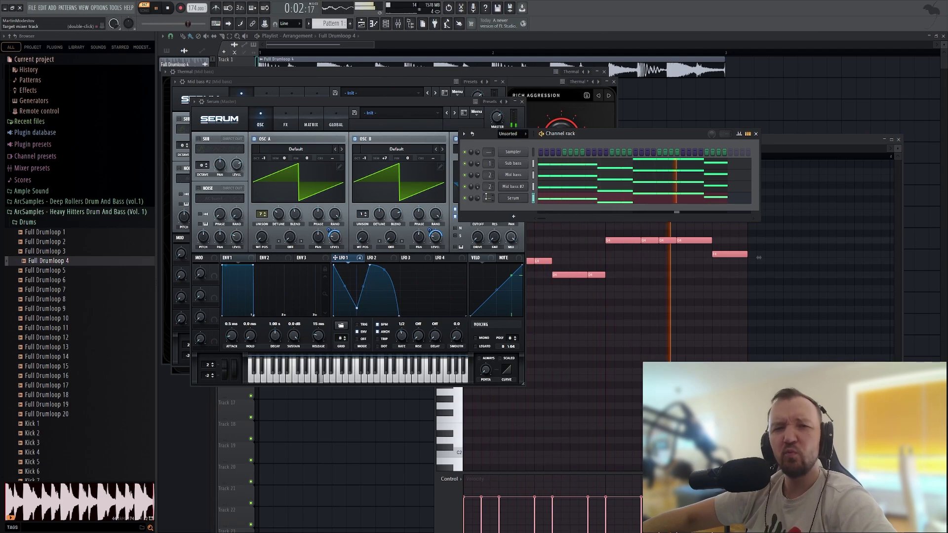
pyautogui.press('space')
pyautogui.scroll(2, 488, 198)
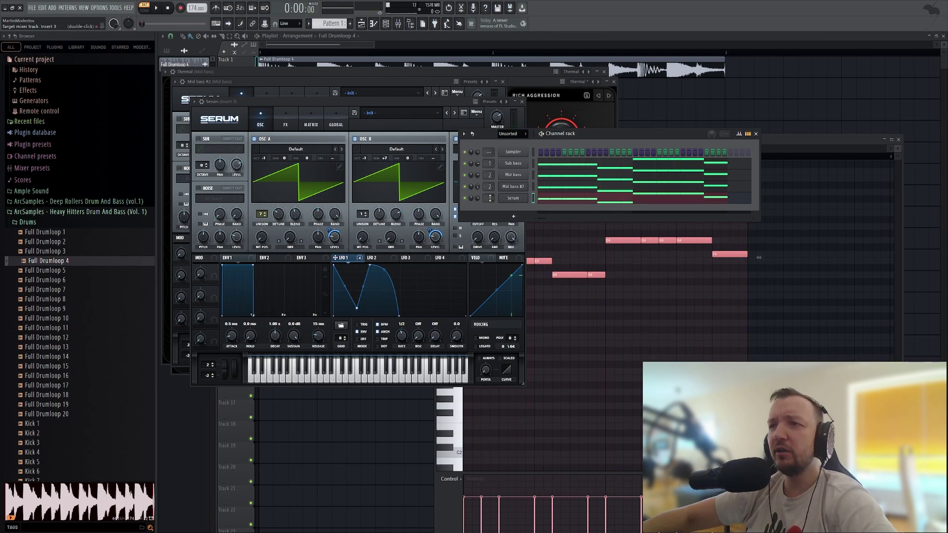
pyautogui.click(399, 25)
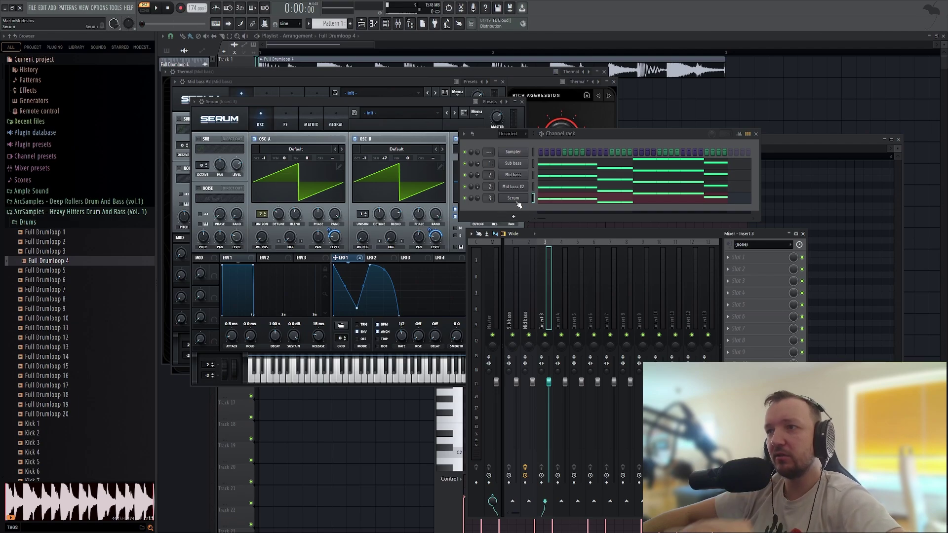
pyautogui.click(517, 200)
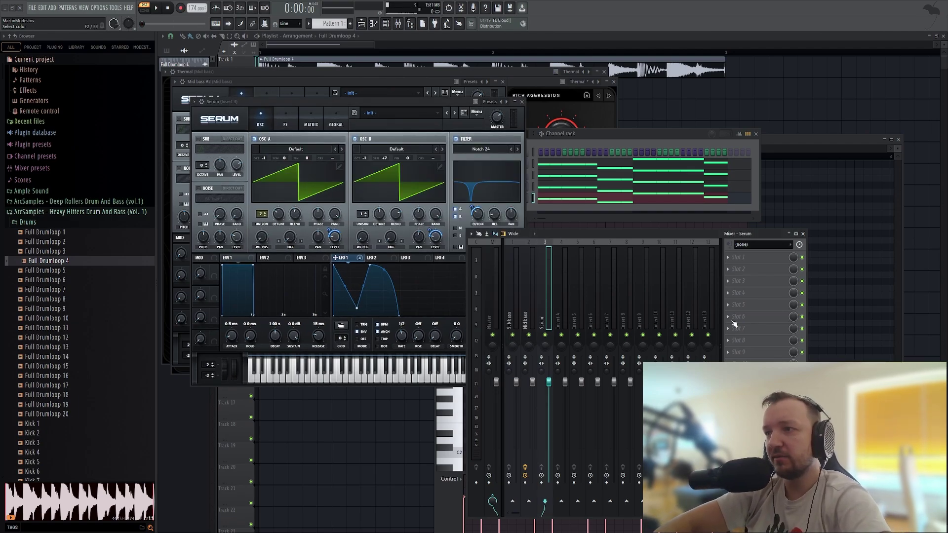
pyautogui.press('Return')
pyautogui.click(597, 132)
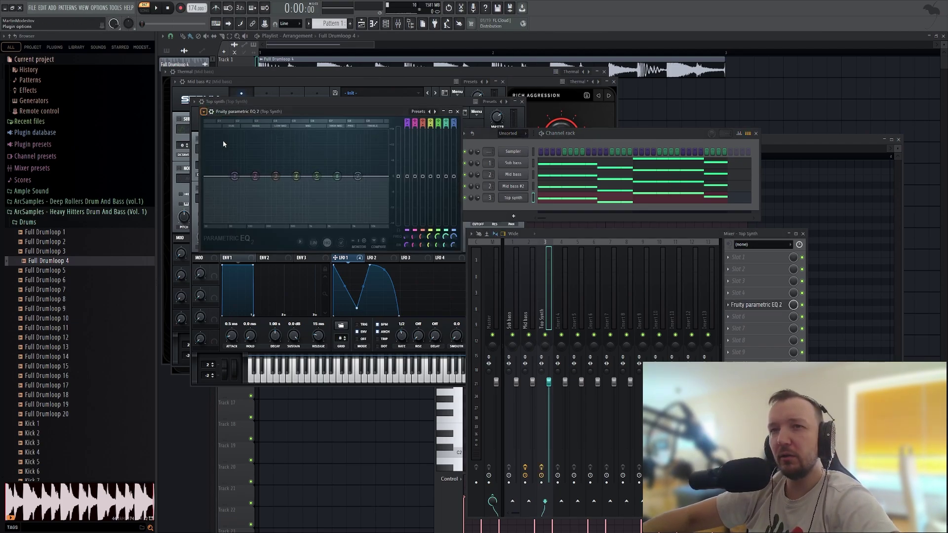
# Cut the low end of Top synth with Fruity Parametric EQ 2 and place an Overdrive kHs Distortion before it
pyautogui.press('space')
pyautogui.moveTo(405, 237); pyautogui.dragTo(406, 240)
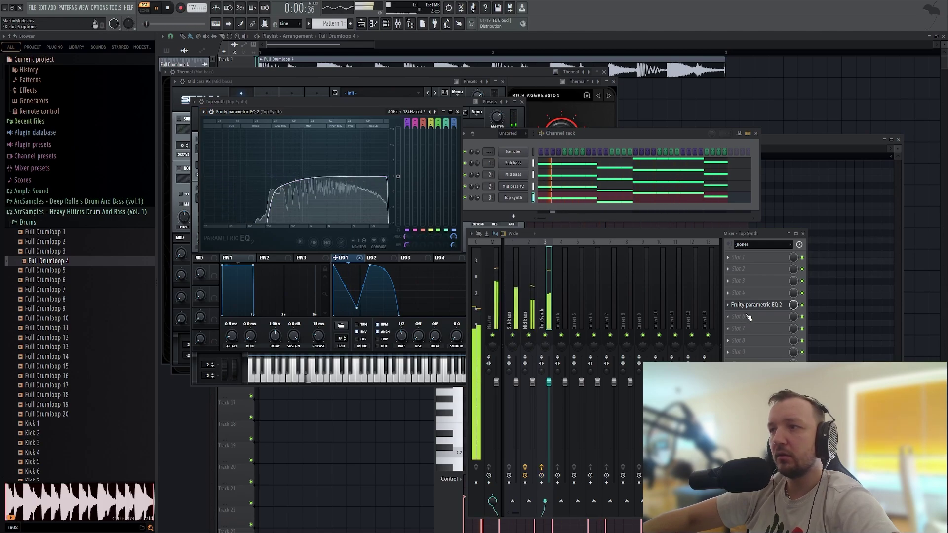
pyautogui.press('space')
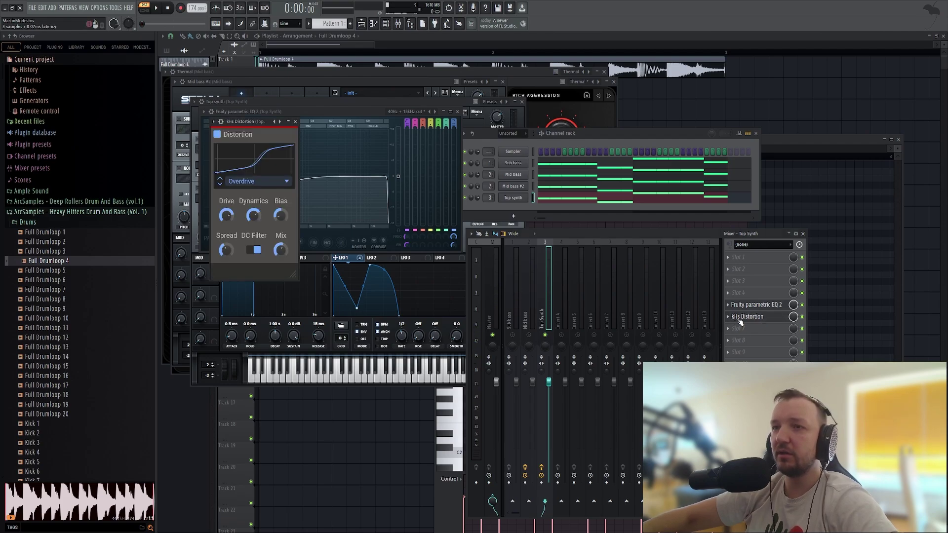
pyautogui.press('space')
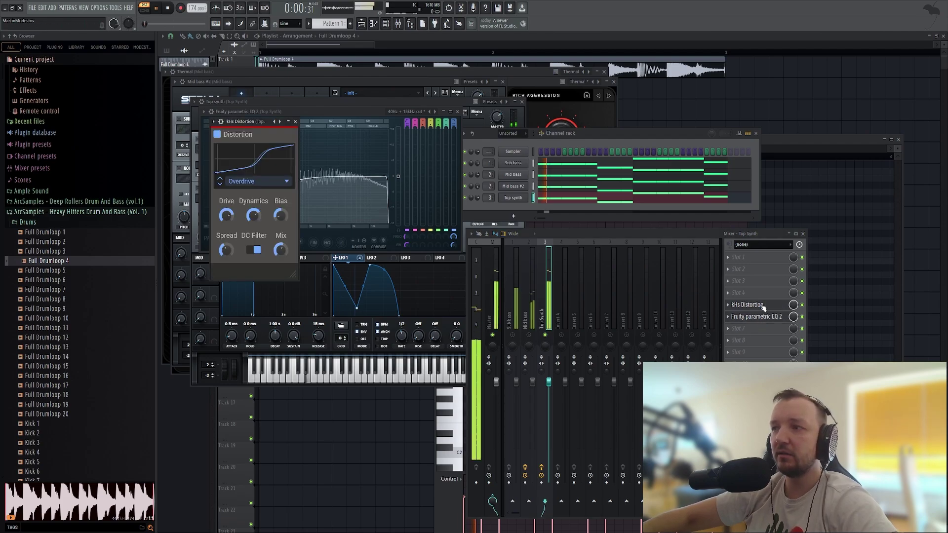
pyautogui.press('space')
# Add a Fruity Limiter after the EQ on Top synth, lower its ceiling, and audition the layers together
pyautogui.click(731, 330)
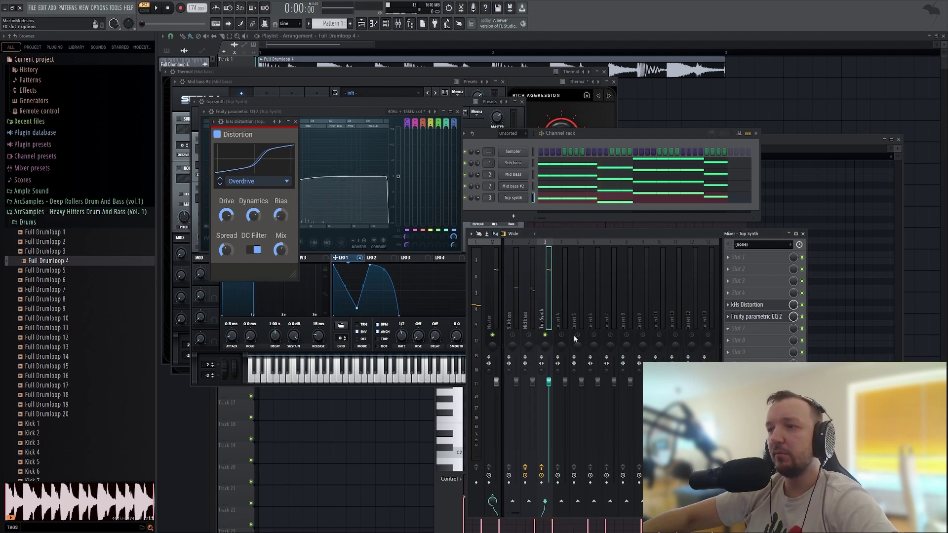
pyautogui.click(318, 329)
pyautogui.press('space')
pyautogui.moveTo(277, 219); pyautogui.dragTo(277, 233)
pyautogui.press('space')
pyautogui.press('space')
pyautogui.scroll(5, 227, 214)
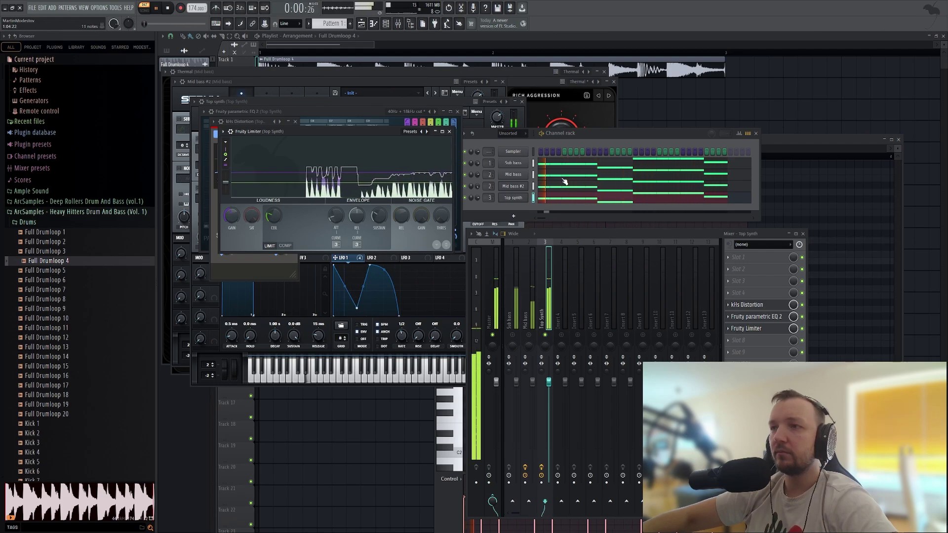
pyautogui.press('space')
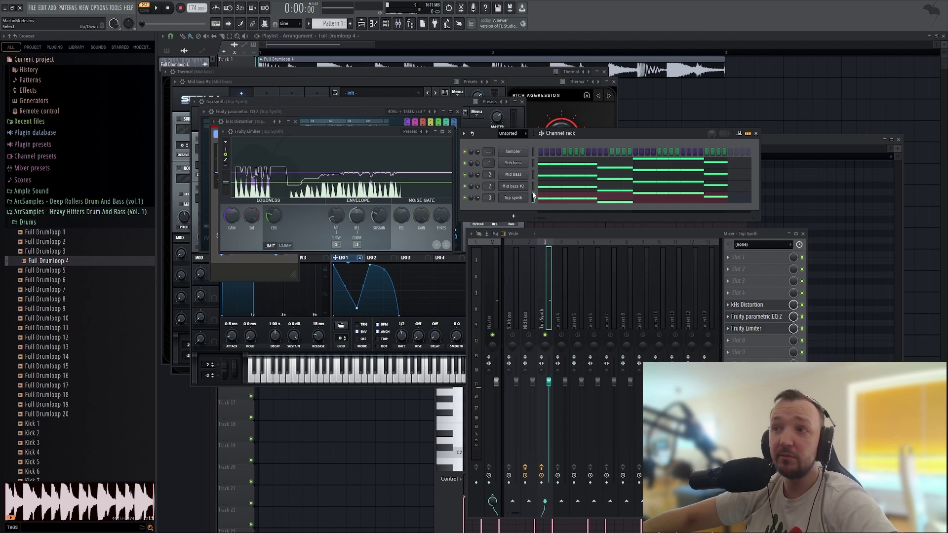
# Clone the Top synth channel as Top synth #2 on mixer track 4 and paste the Top synth melody into it
pyautogui.hotkey('alt', 'c')
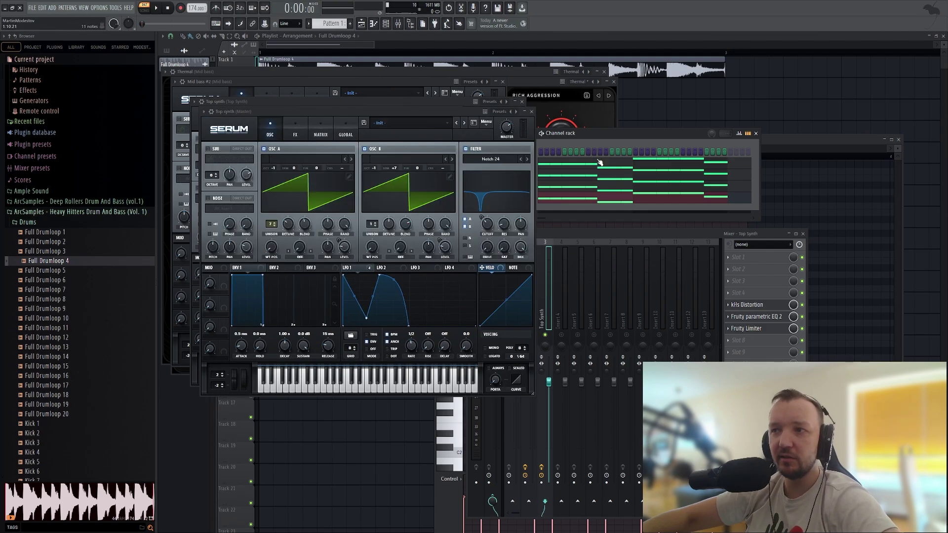
pyautogui.scroll(1, 489, 209)
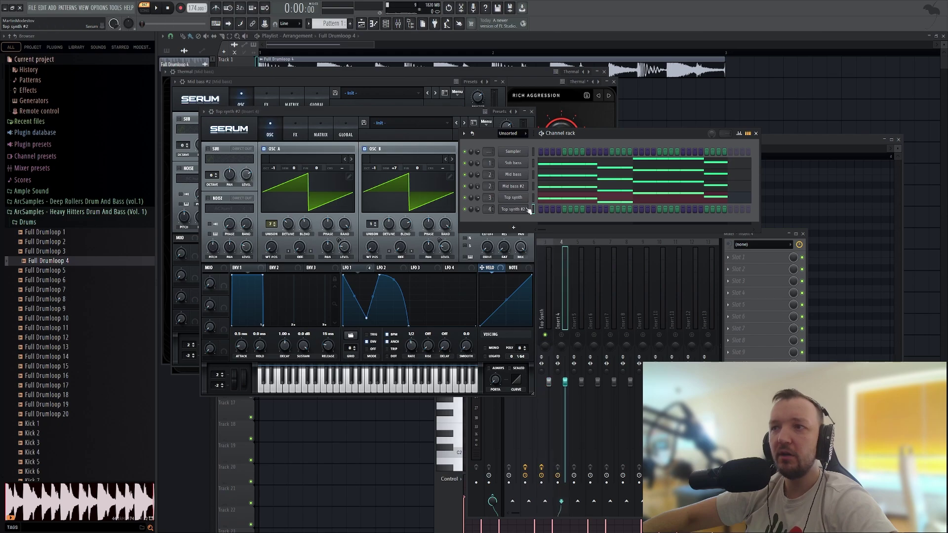
pyautogui.click(559, 199)
pyautogui.click(558, 198)
pyautogui.click(390, 27)
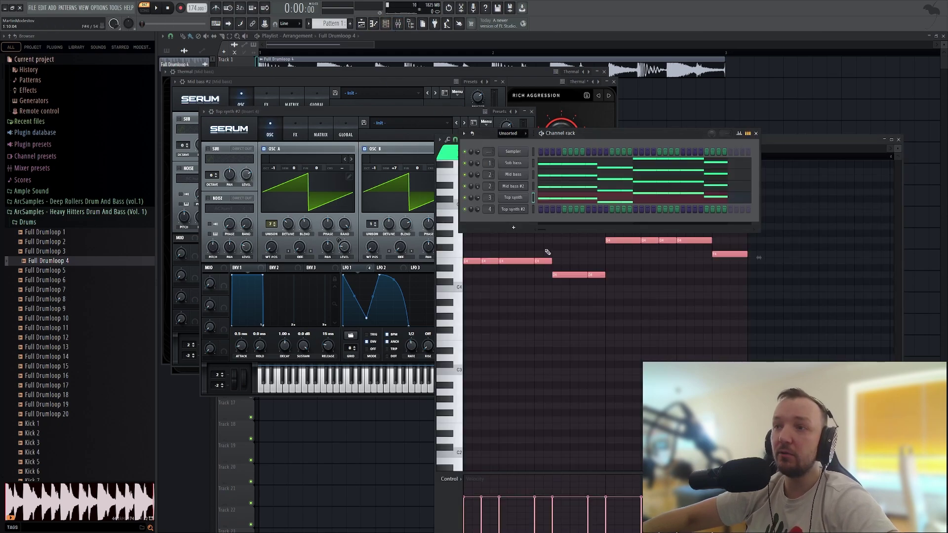
pyautogui.press('F7')
pyautogui.hotkey('ctrl', 'v')
pyautogui.click(390, 24)
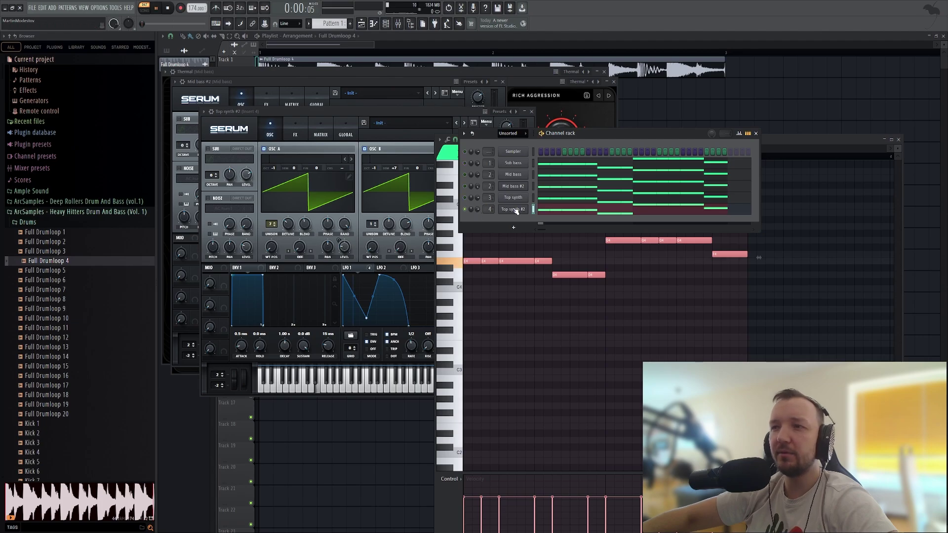
# Change Top synth #2's oscillator wavetables, using BS2 - Filthy on oscillator B, and add AC hum1 noise while auditioning it
pyautogui.click(516, 210)
pyautogui.press('space')
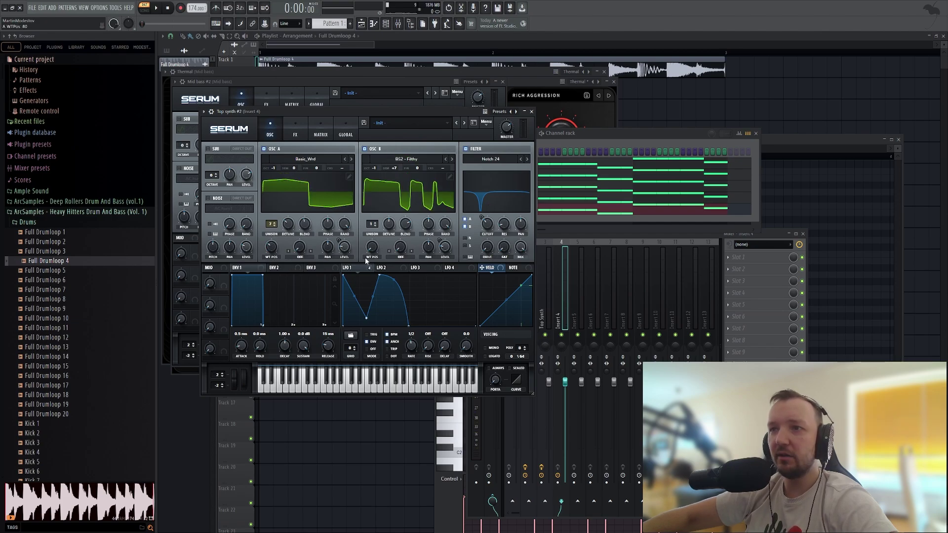
pyautogui.press('space')
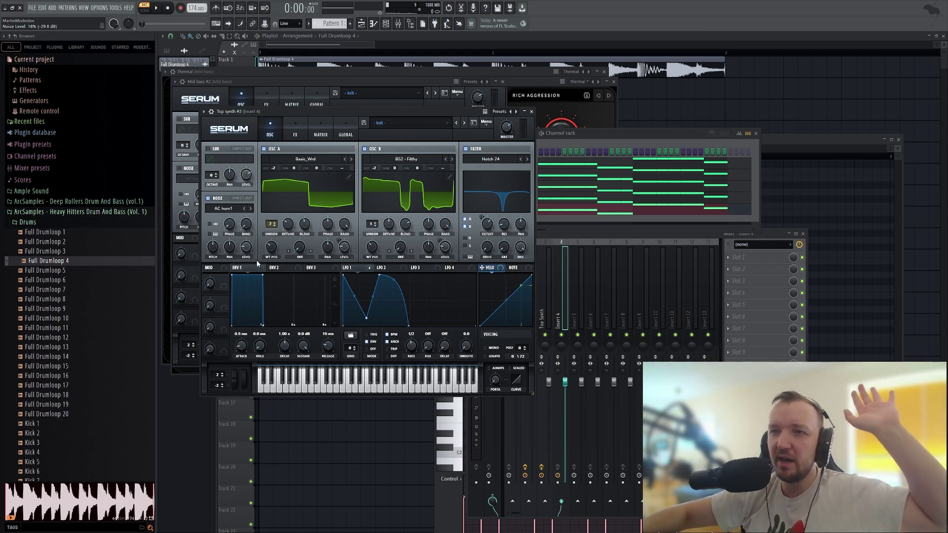
# Raise Top synth #2's AC hum1 noise level to 30% and audition it
pyautogui.moveTo(252, 252); pyautogui.dragTo(249, 255)
pyautogui.press('space')
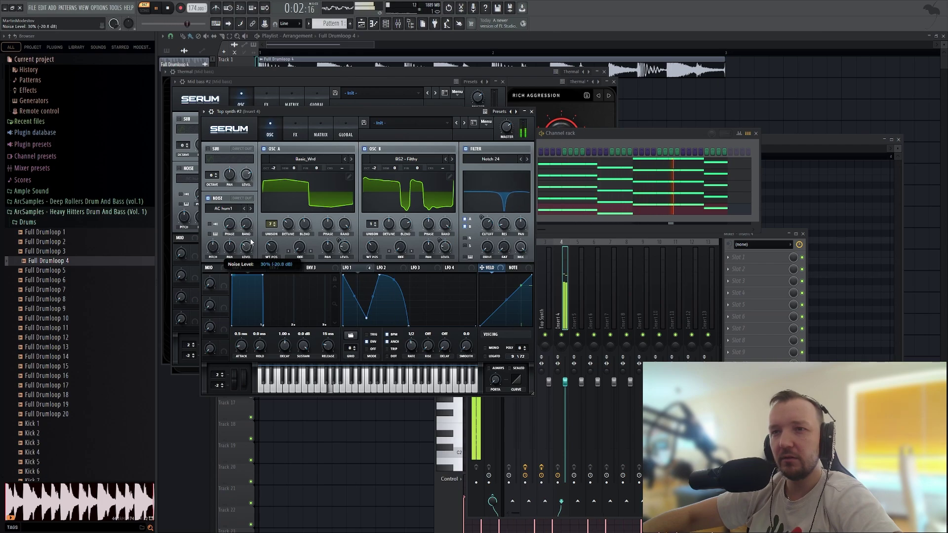
pyautogui.press('space')
# Enable Tube distortion in Top synth #2's effects, raise its drive, and assign LFO 1 to modulate the drive
pyautogui.click(297, 127)
pyautogui.click(242, 162)
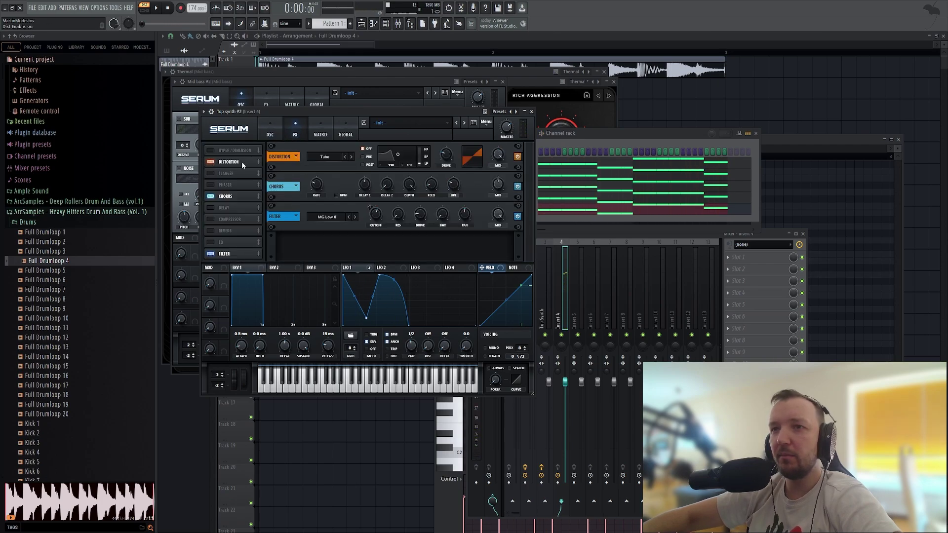
pyautogui.press('space')
pyautogui.moveTo(449, 158); pyautogui.dragTo(457, 113)
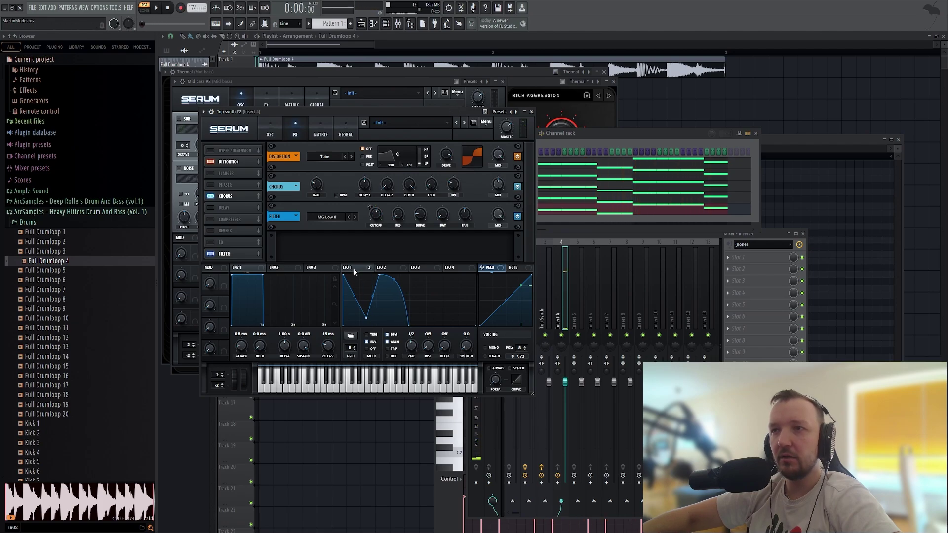
pyautogui.moveTo(354, 270); pyautogui.dragTo(442, 159)
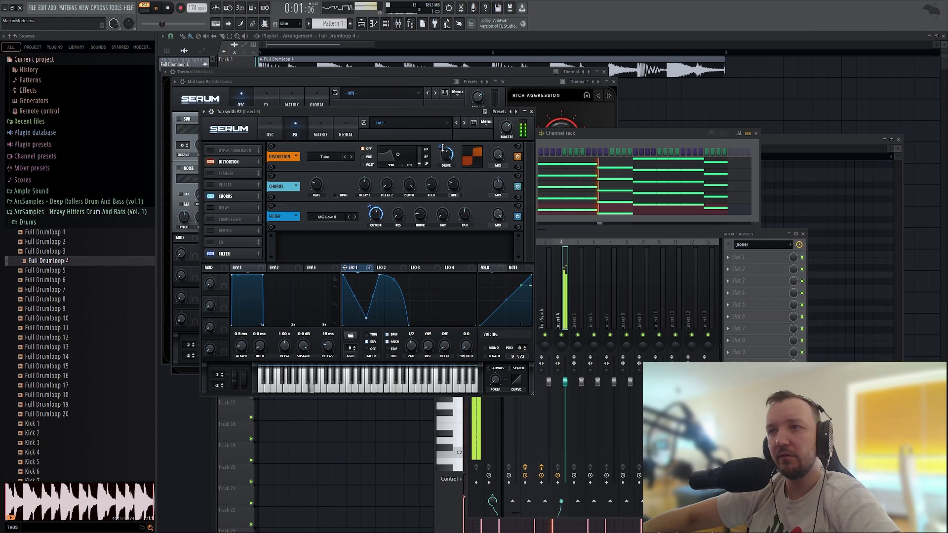
# Set oscillator A's unison to 1 and adjust the Notch 24 filter's cutoff while auditioning Top synth #2
pyautogui.press('space')
pyautogui.click(270, 132)
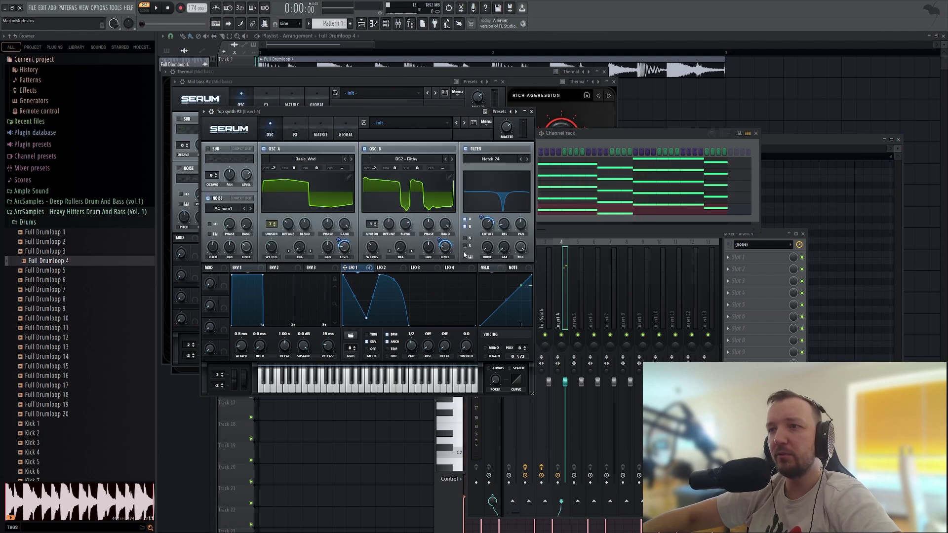
pyautogui.press('space')
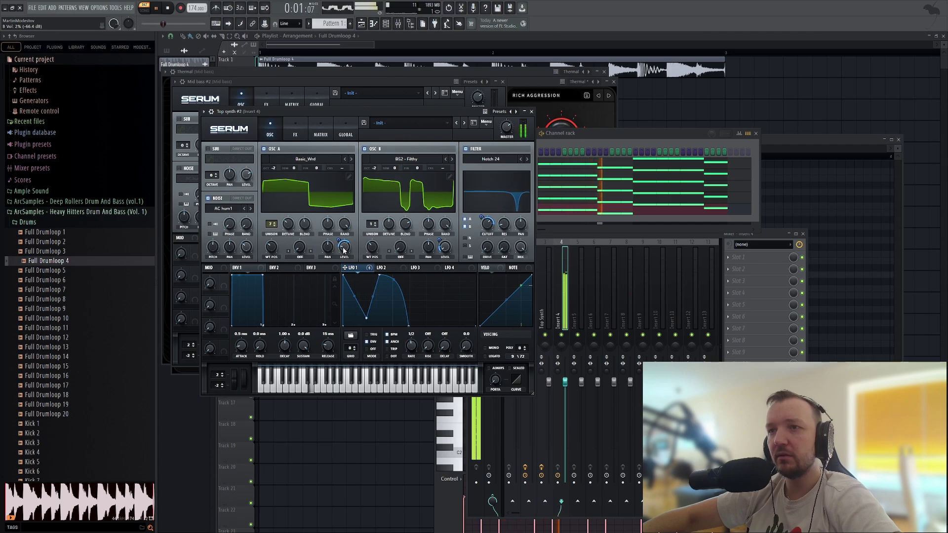
pyautogui.doubleClick(271, 226)
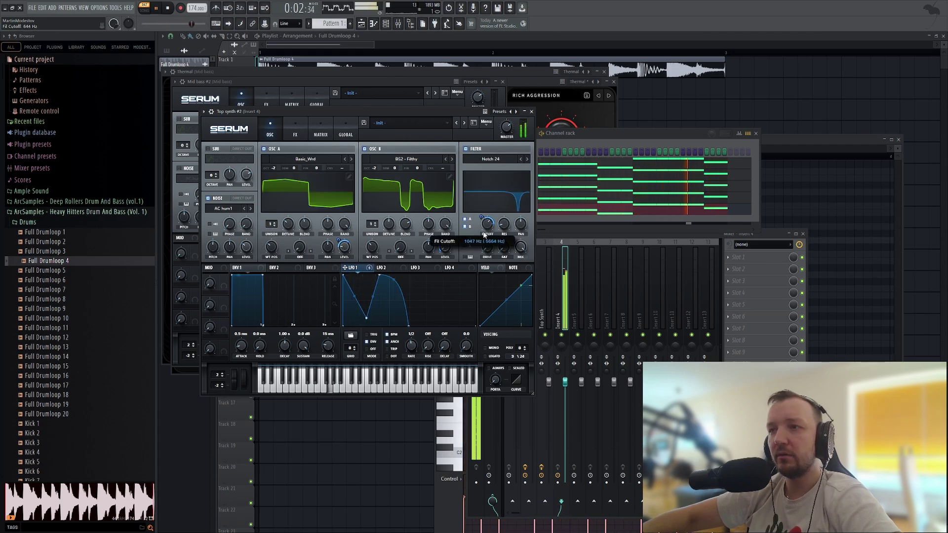
pyautogui.press('space')
# Add Fruity Parametric EQ 2 to Insert 4, load the 40Hz + 18kHz cut preset, and move the low cut higher
pyautogui.click(731, 286)
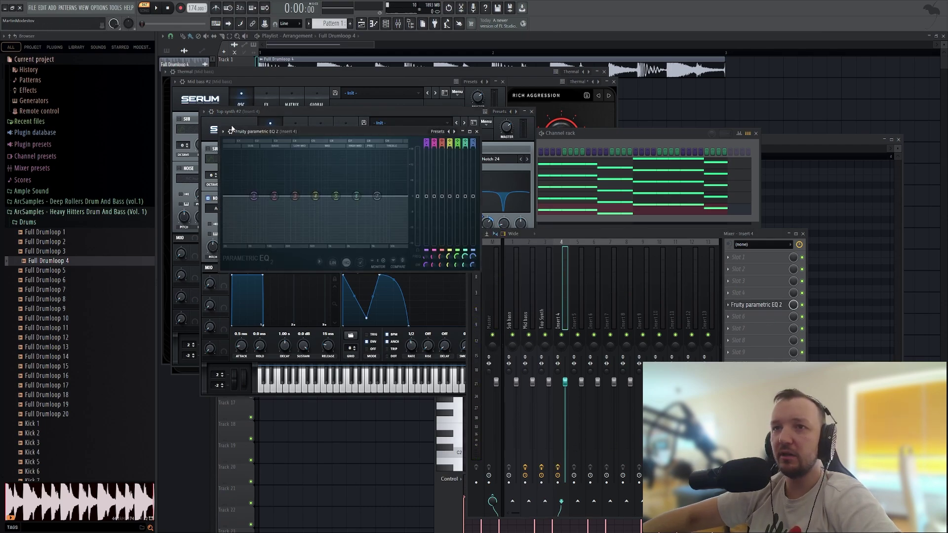
pyautogui.click(327, 198)
pyautogui.press('space')
pyautogui.moveTo(244, 196); pyautogui.dragTo(290, 196)
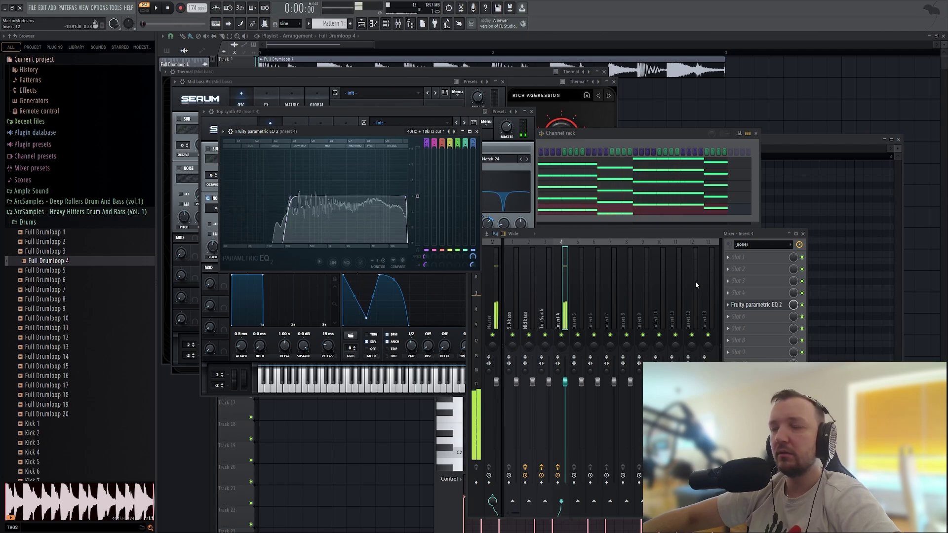
pyautogui.press('space')
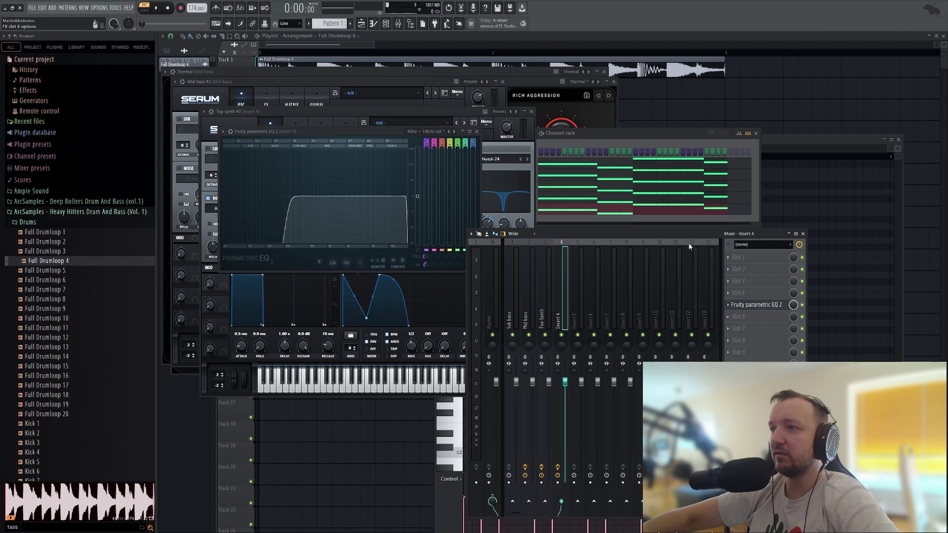
# Add Thermal after the EQ on Insert 4, load its Dial Up preset, and set Dry/Wet to 28
pyautogui.click(601, 156)
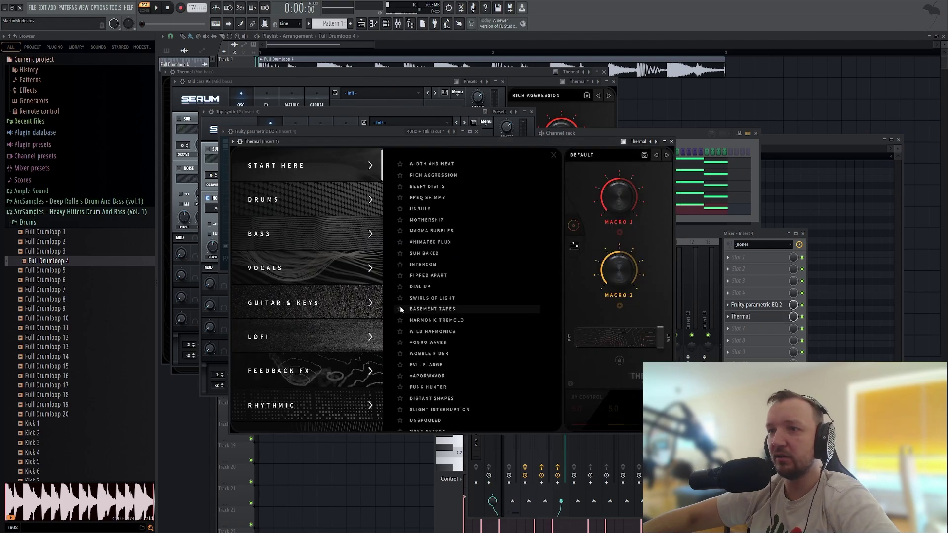
pyautogui.click(420, 287)
pyautogui.click(156, 8)
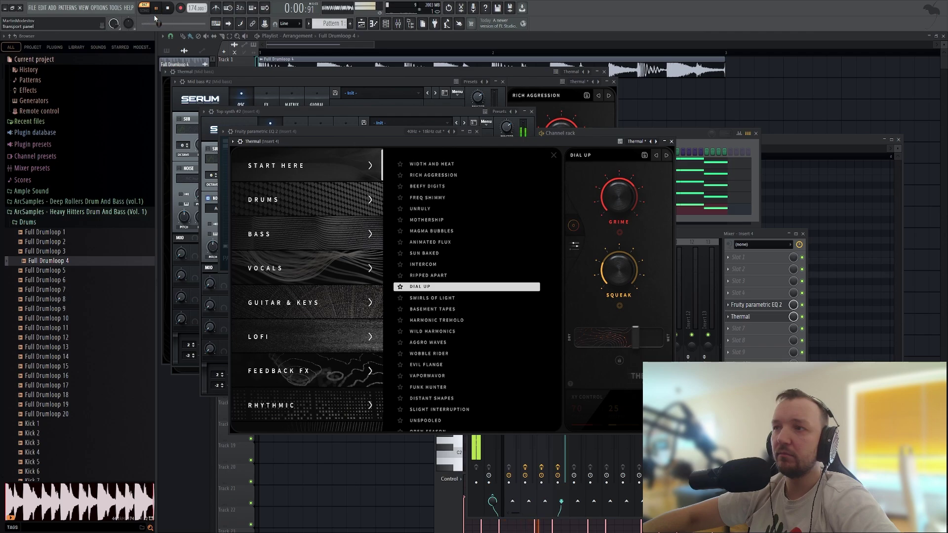
pyautogui.moveTo(640, 340); pyautogui.dragTo(611, 341)
pyautogui.click(686, 132)
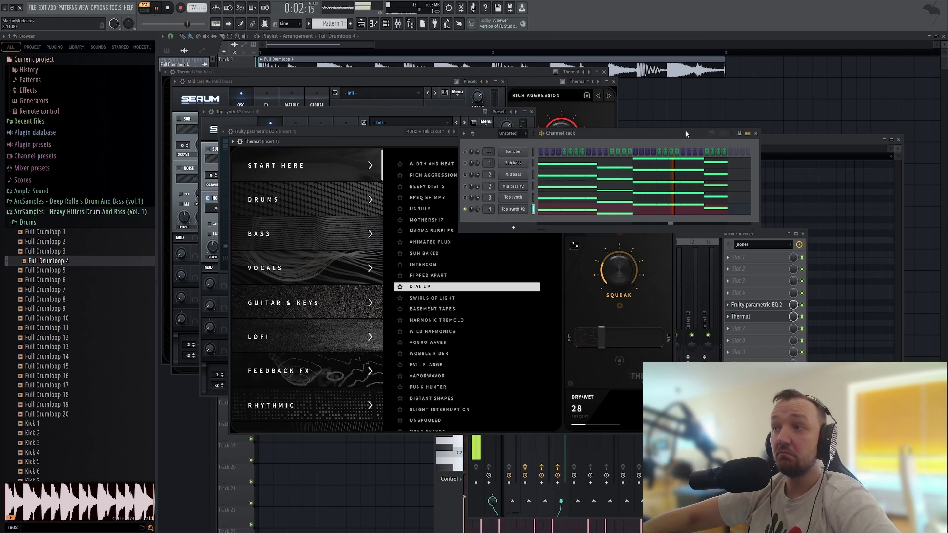
pyautogui.press('space')
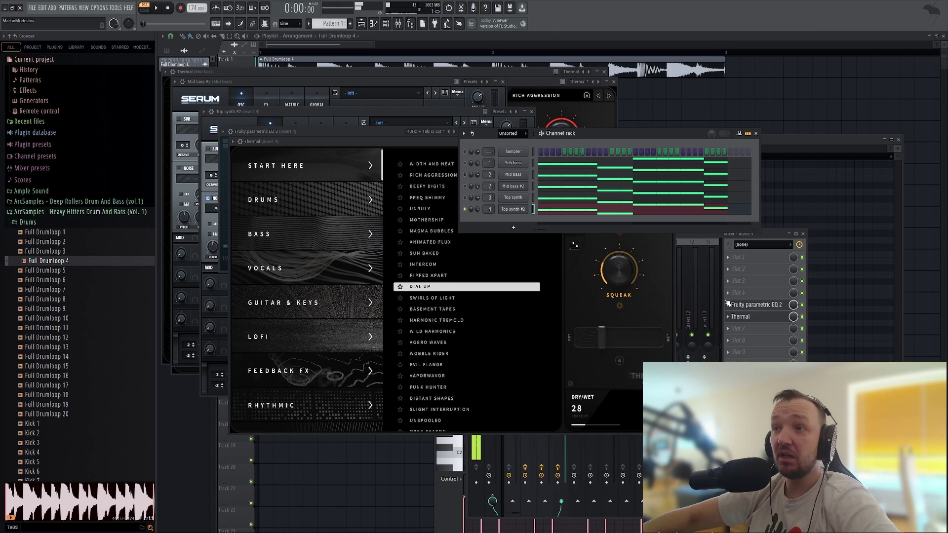
# Move Thermal ahead of Fruity Parametric EQ 2 on Insert 4 and audition the new order
pyautogui.click(744, 331)
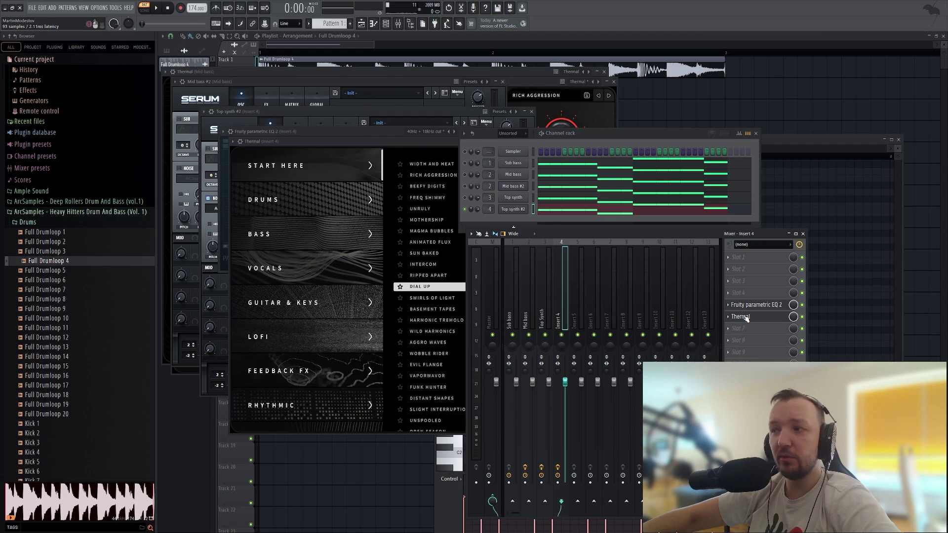
pyautogui.click(764, 317)
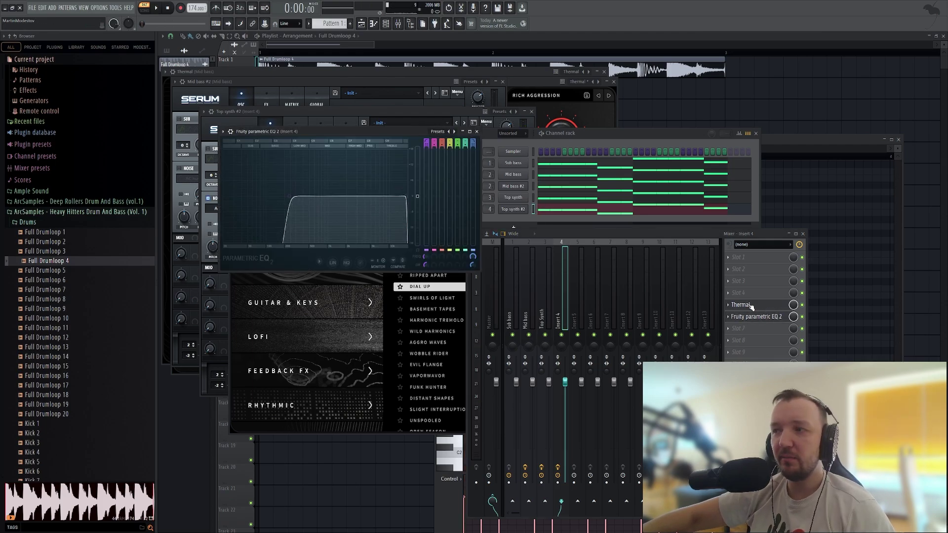
pyautogui.press('space')
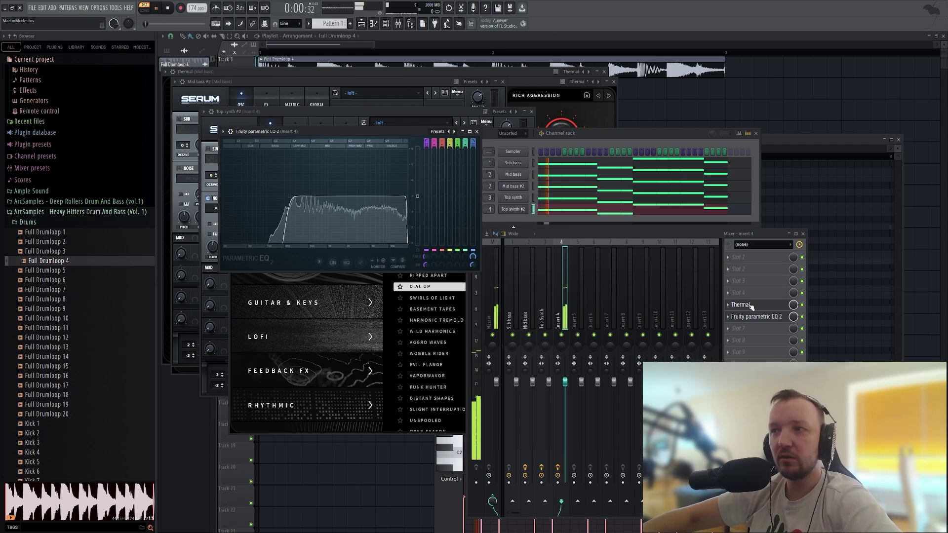
# Unmute Top synth and audition it together with Top synth #2
pyautogui.click(594, 150)
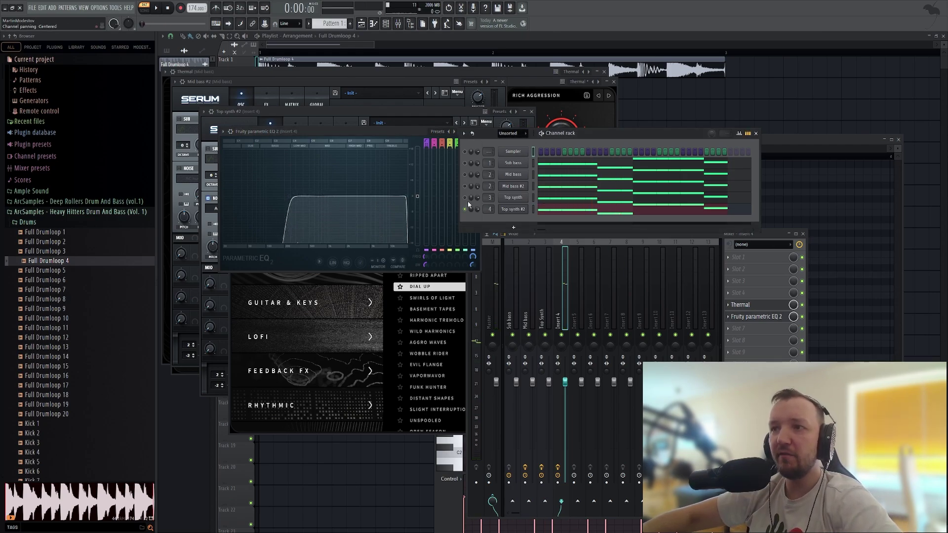
pyautogui.press('space')
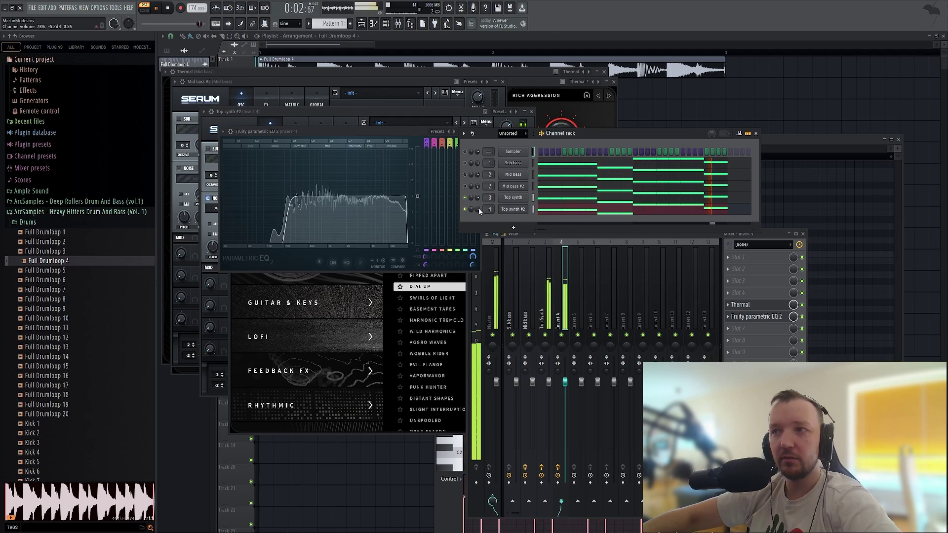
pyautogui.press('space')
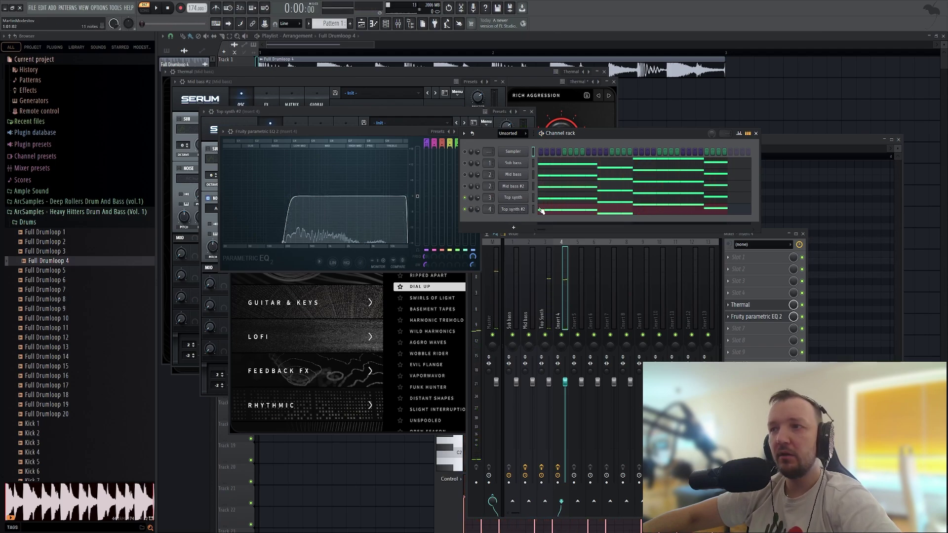
# Transpose all Top synth #2 notes up one octave and play the two top synth layers
pyautogui.click(542, 211)
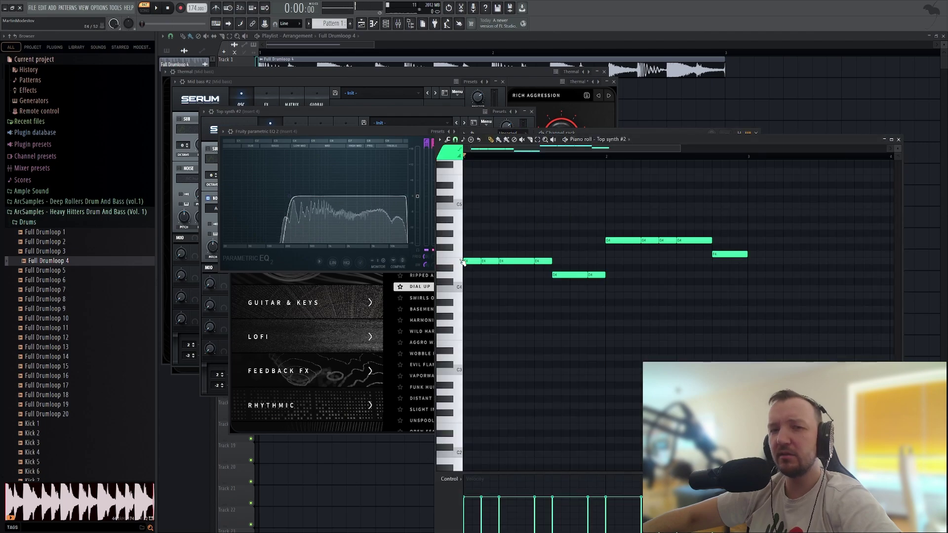
pyautogui.hotkey('ctrl', 'a')
pyautogui.hotkey('ctrl', 'Up')
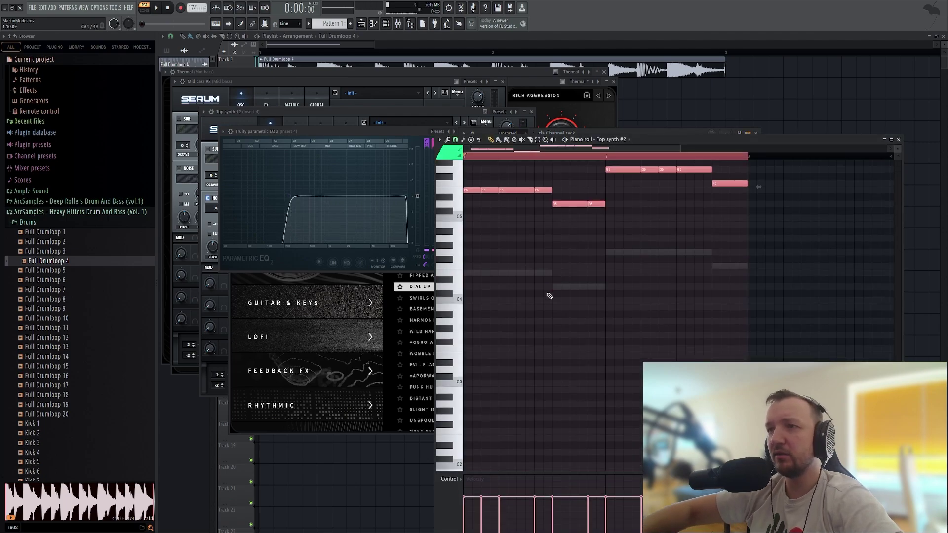
pyautogui.click(386, 24)
pyautogui.press('space')
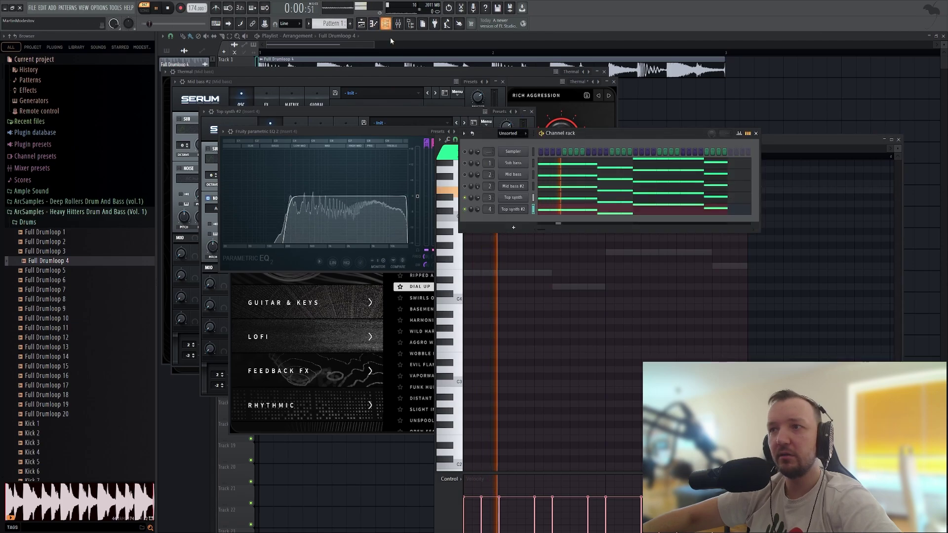
# Unmute Mid bass #2, Mid bass and Sub bass, and turn down Top synth #2's channel volume
pyautogui.click(465, 186)
pyautogui.click(465, 174)
pyautogui.click(465, 163)
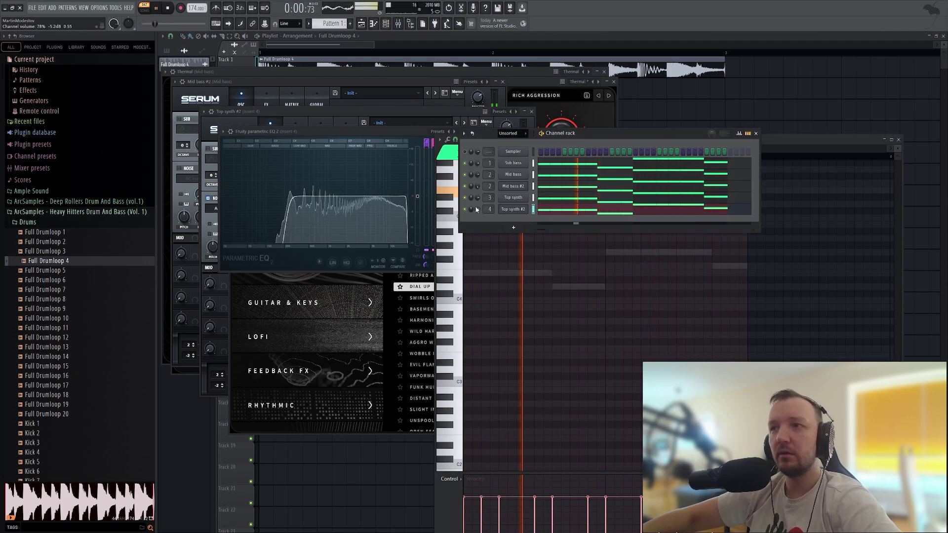
pyautogui.scroll(-5, 477, 210)
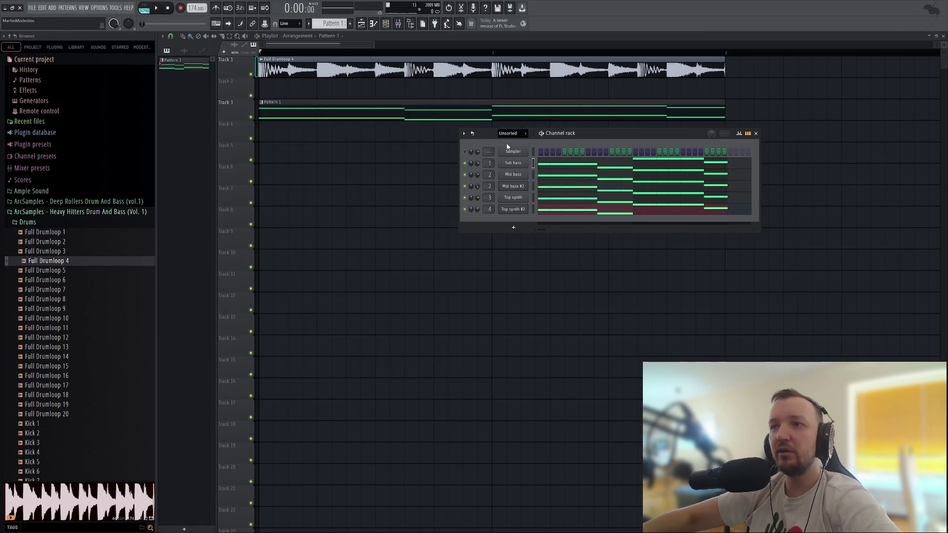
# Play the bassline with the drum loop in the playlist and select the full range of both clips for looping
pyautogui.scroll(1, 510, 133)
pyautogui.press('F6')
pyautogui.press('space')
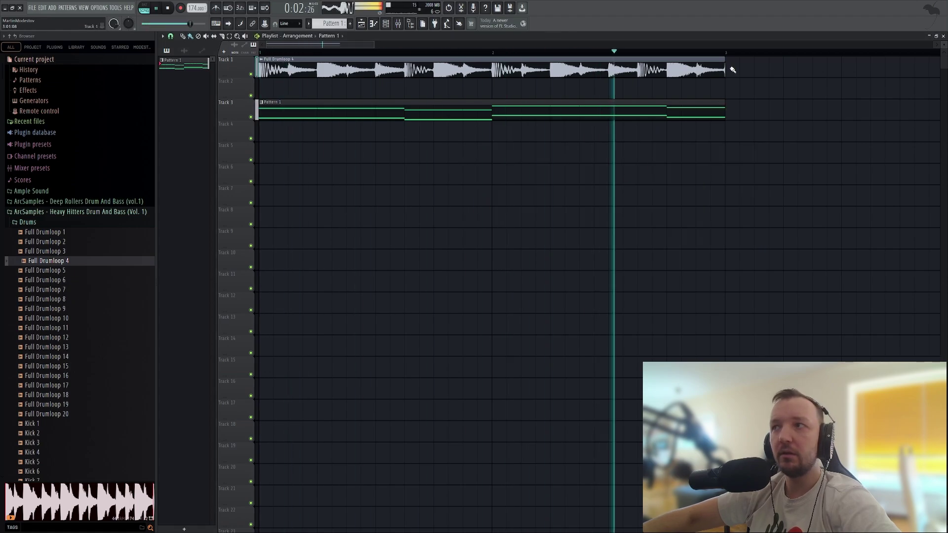
pyautogui.hotkey('ctrl', 'a')
pyautogui.press('space')
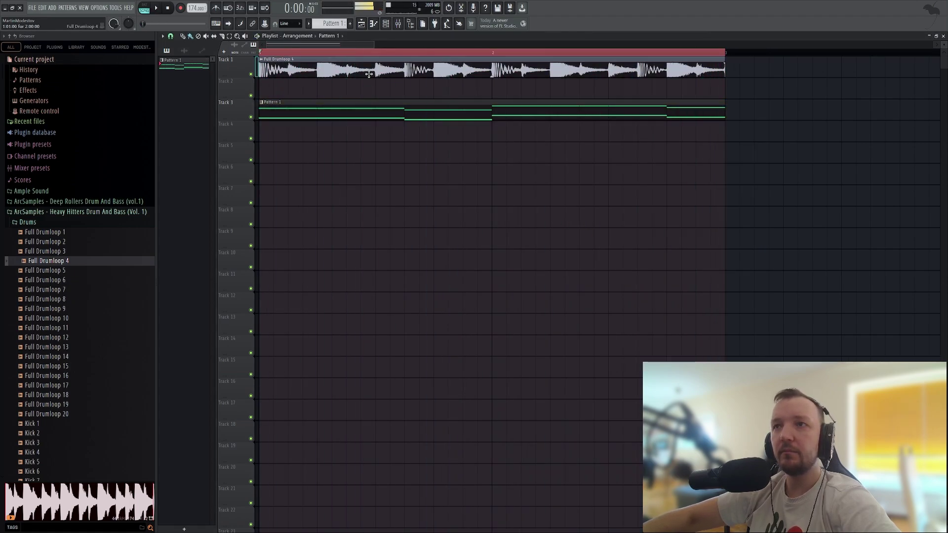
# Route Full Drumloop 4 to mixer track 5 and add a Fruity Limiter to that track
pyautogui.doubleClick(419, 69)
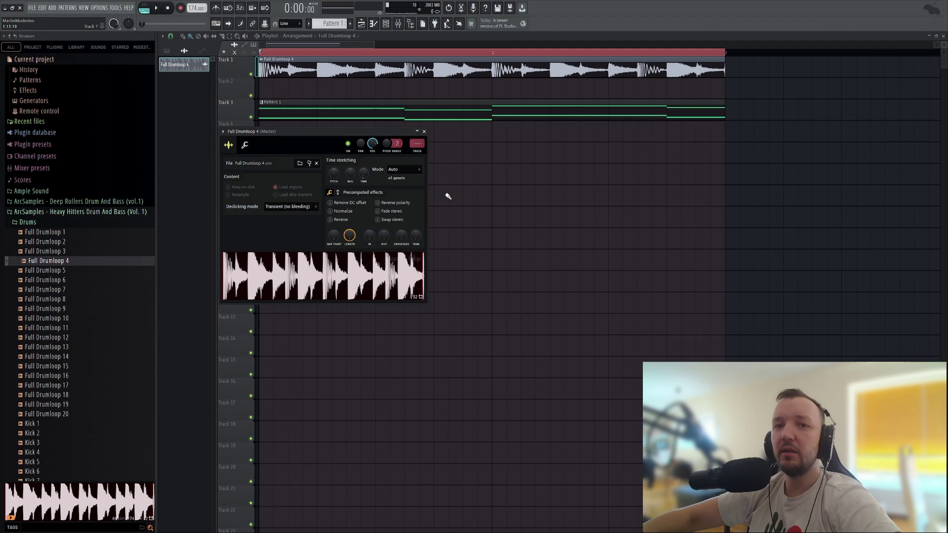
pyautogui.click(422, 153)
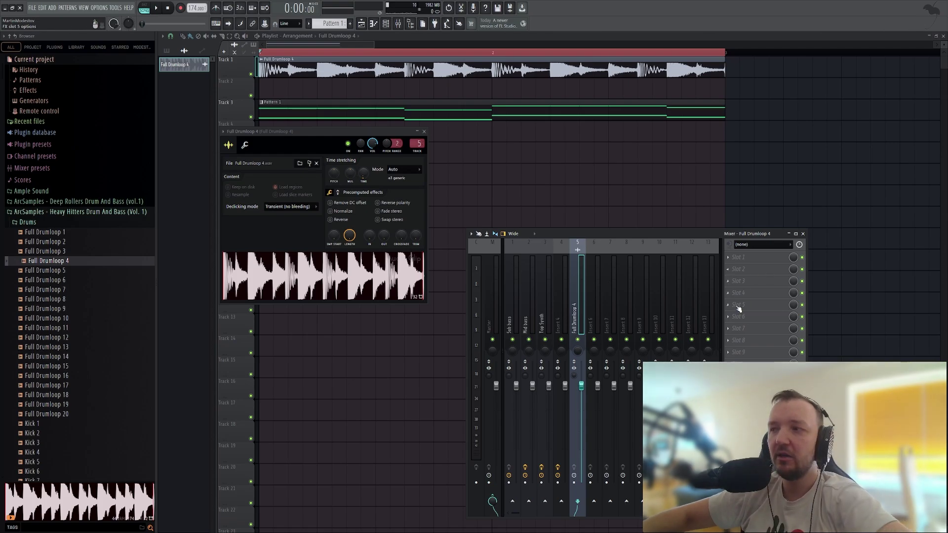
pyautogui.click(263, 295)
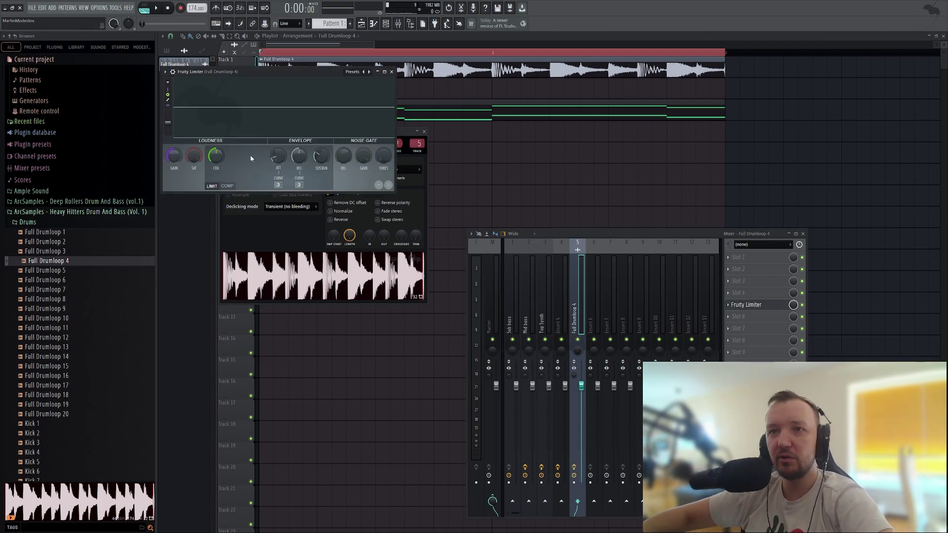
# Lower the ceiling of the drum loop's Fruity Limiter to -7.5 dB during playback
pyautogui.press('space')
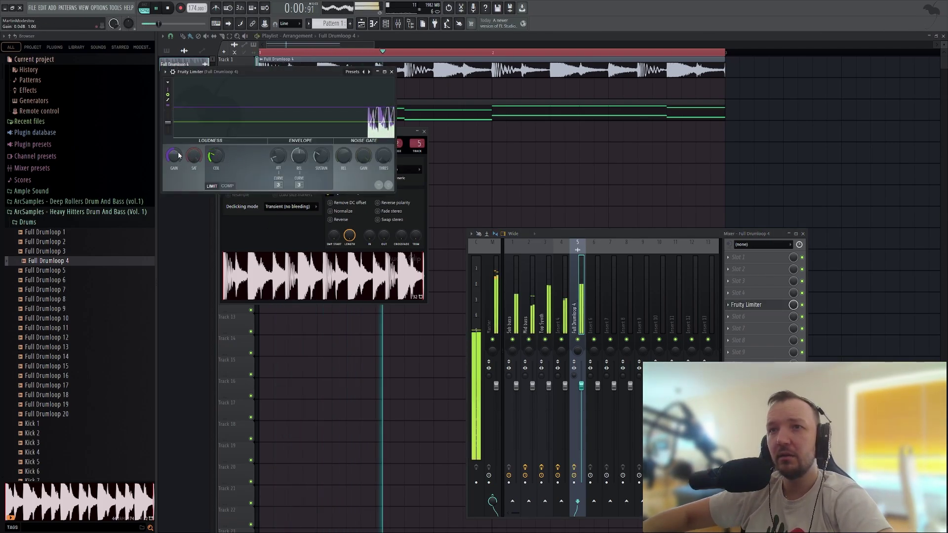
pyautogui.moveTo(173, 156); pyautogui.dragTo(214, 154)
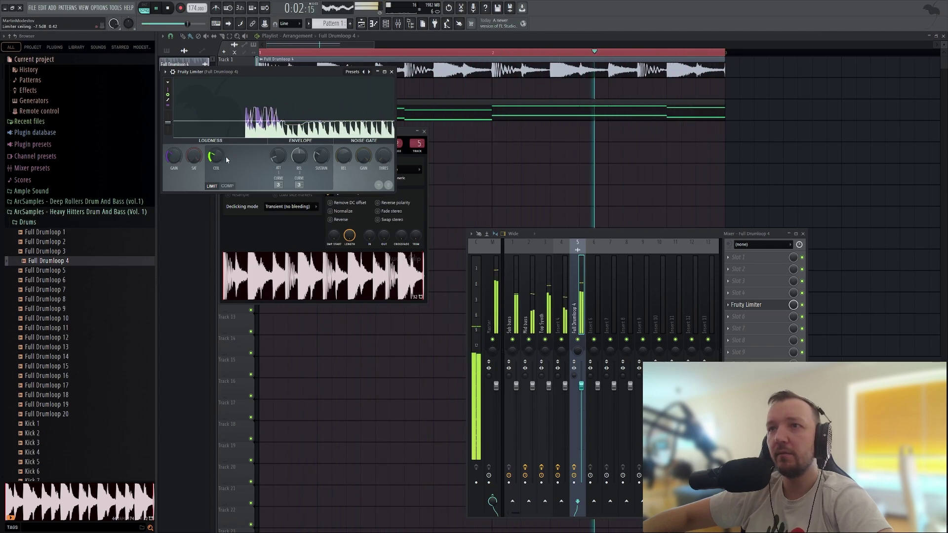
pyautogui.press('space')
# Put Fruity soft clipper before Fruity Limiter on Master, set the limiter's ceiling to 3.9 dB, and adjust its loudness during playback
pyautogui.click(493, 305)
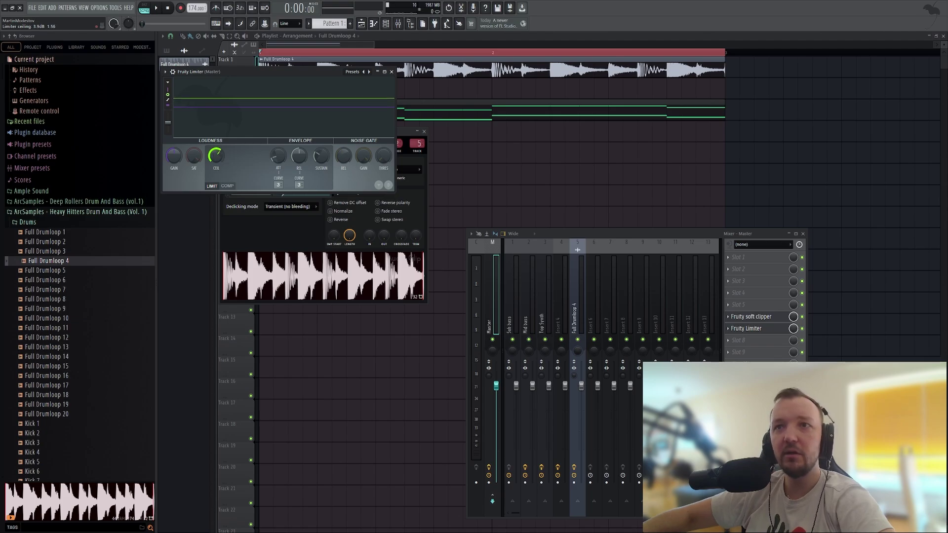
pyautogui.press('space')
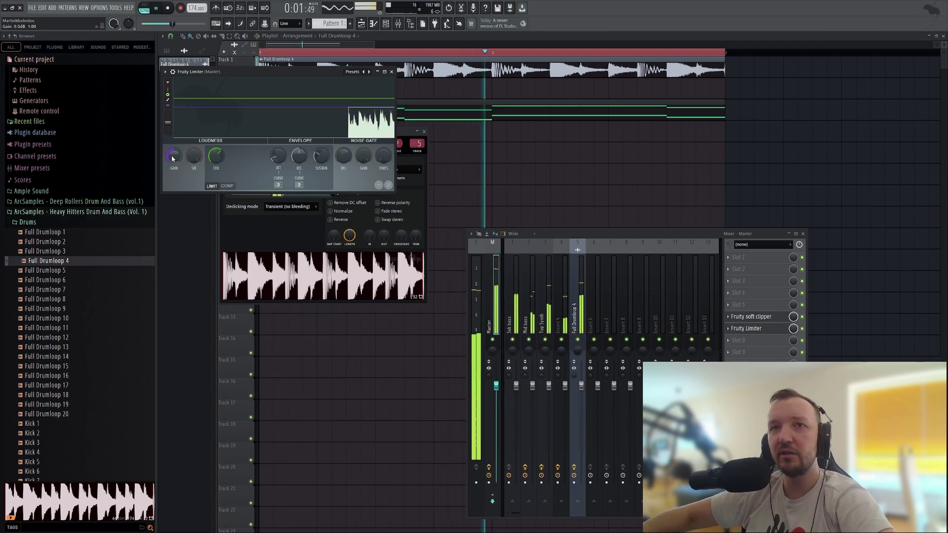
pyautogui.moveTo(174, 156); pyautogui.dragTo(215, 148)
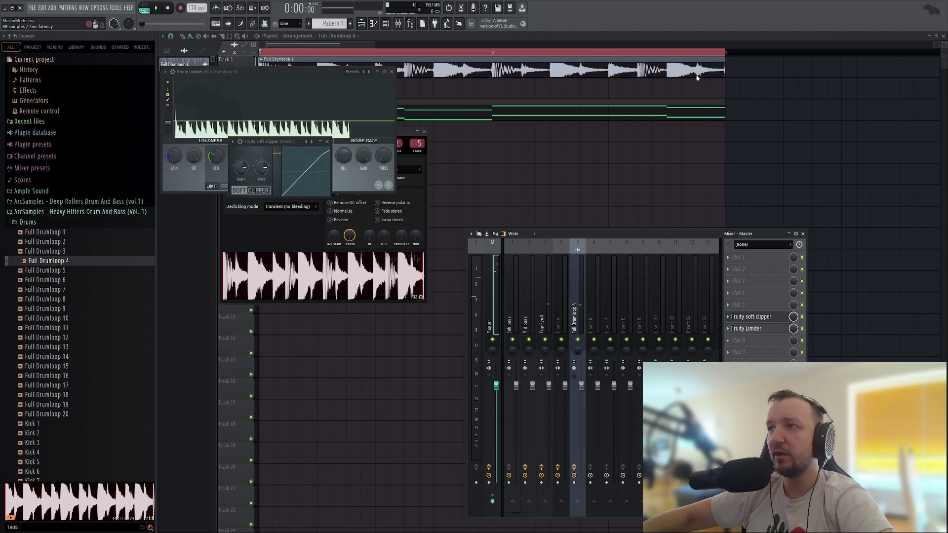
# Add Pro-L 2 after Fruity Limiter on Master and raise its gain to +4.64 dB during playback
pyautogui.click(698, 78)
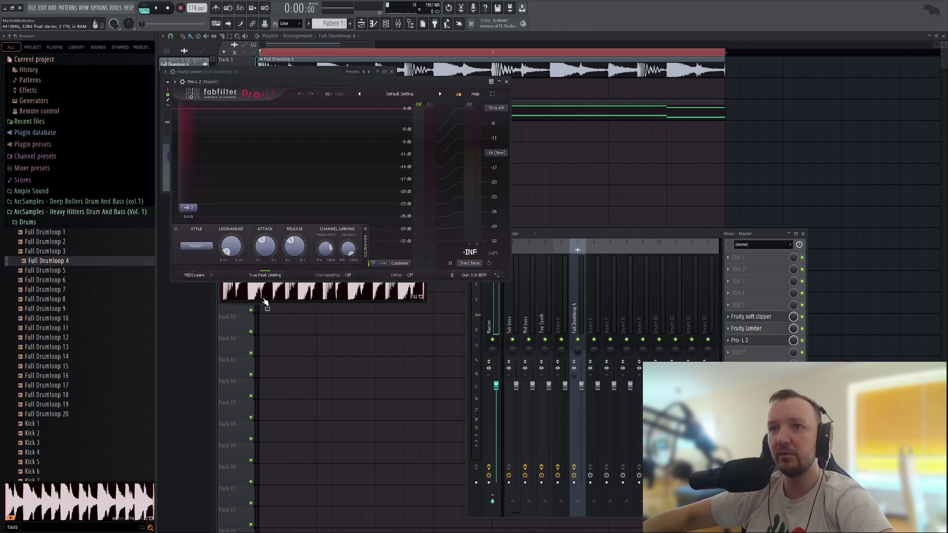
pyautogui.moveTo(273, 78); pyautogui.dragTo(313, 216)
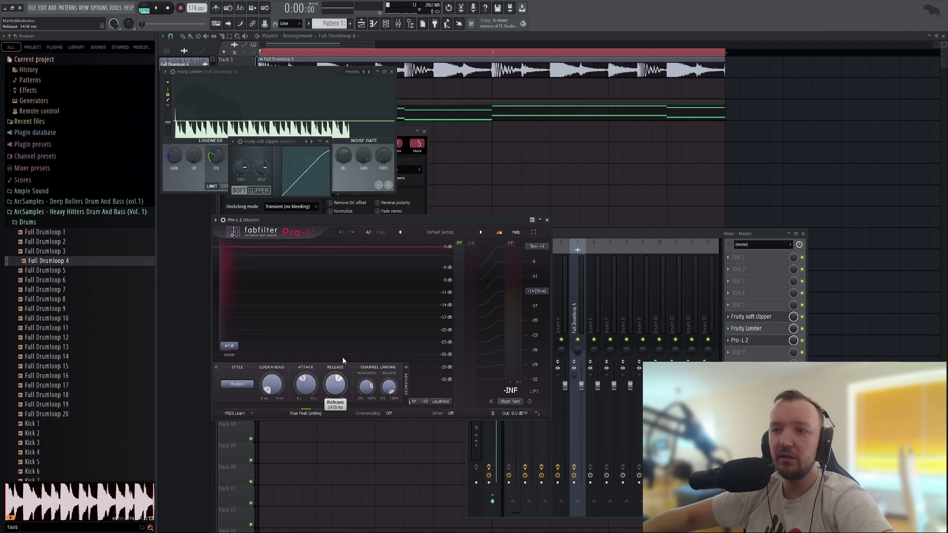
pyautogui.press('space')
pyautogui.moveTo(234, 337); pyautogui.dragTo(233, 331)
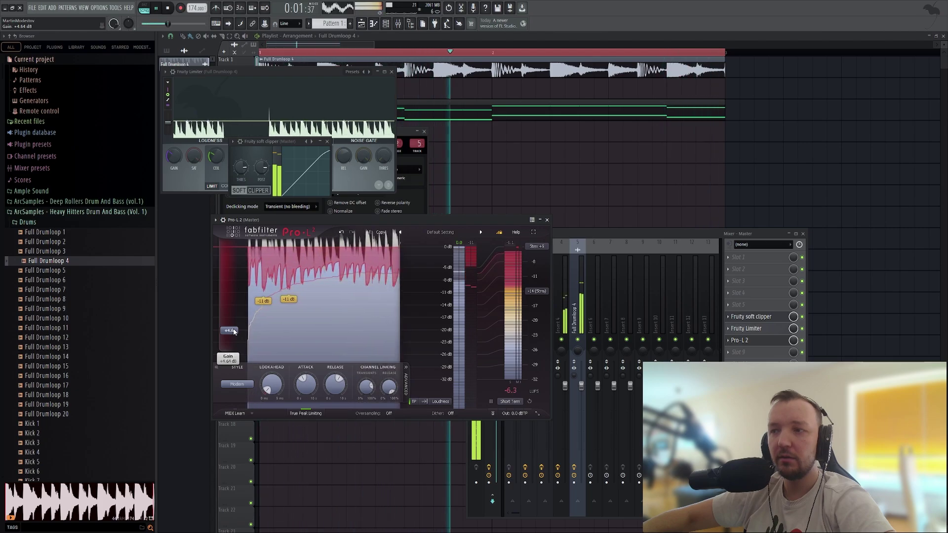
pyautogui.press('space')
# Set the ceiling of Master's Fruity Limiter to 5.2 dB during playback
pyautogui.click(764, 332)
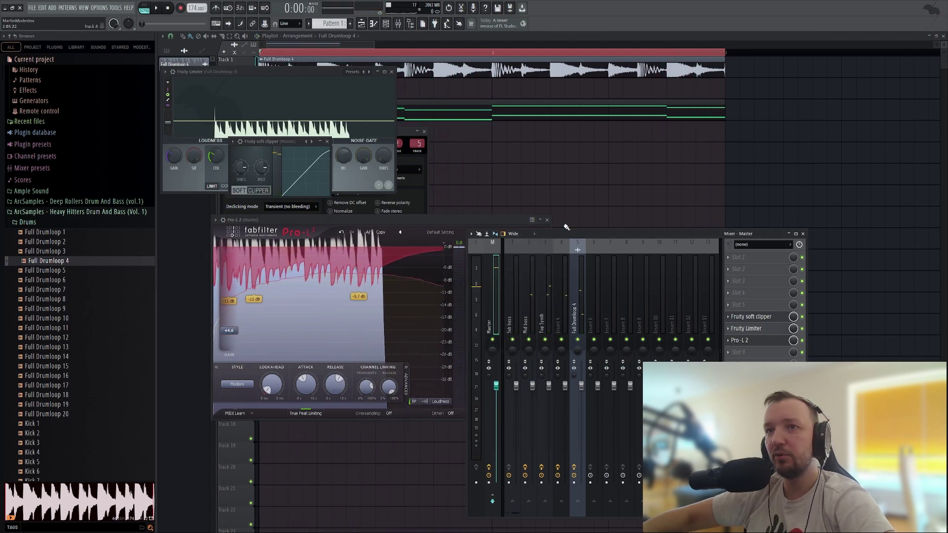
pyautogui.click(771, 330)
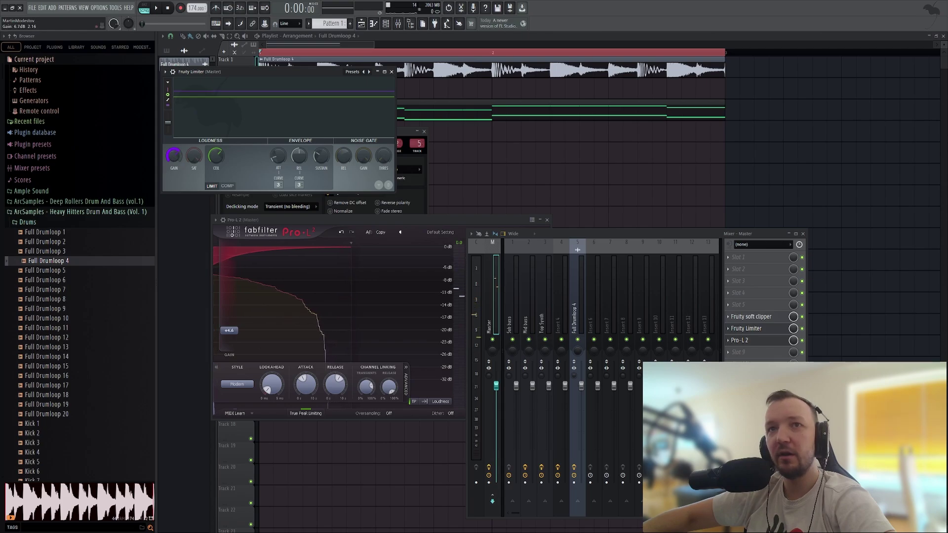
pyautogui.press('space')
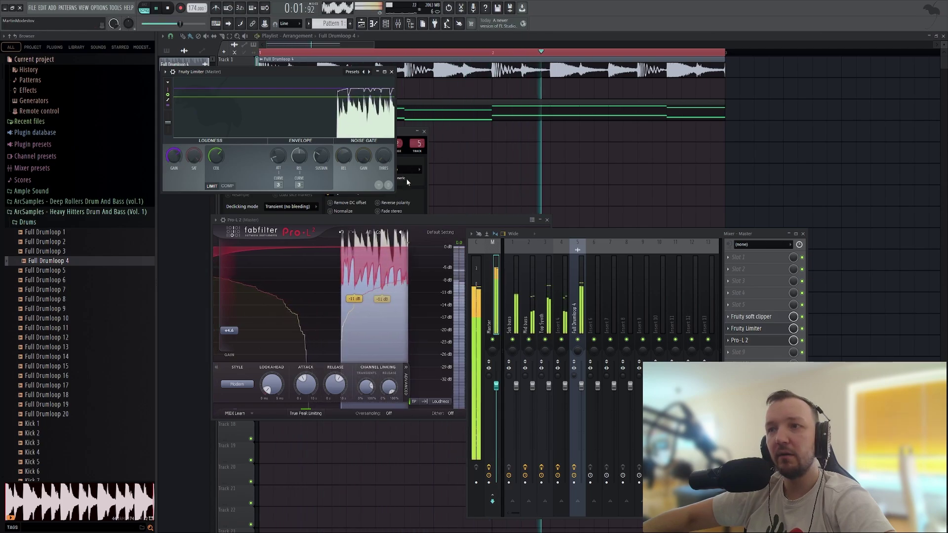
pyautogui.click(413, 220)
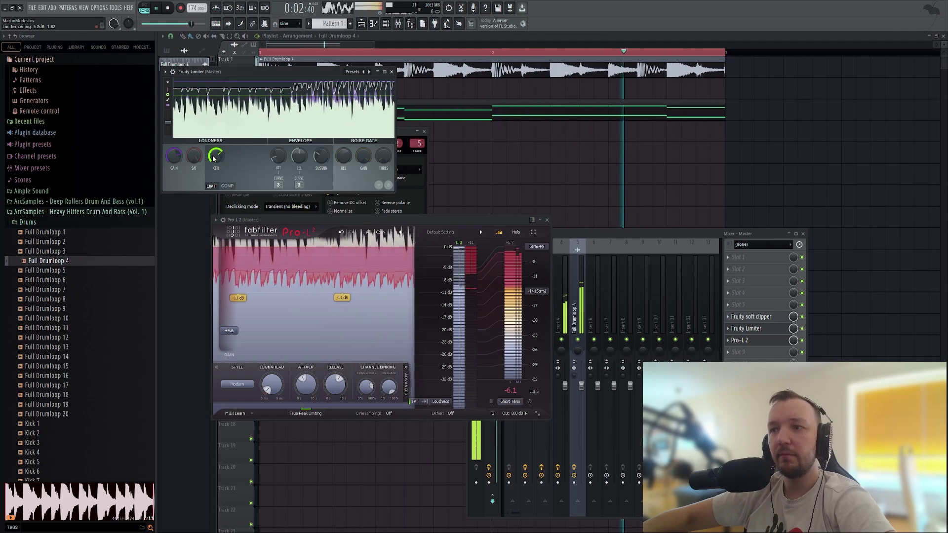
pyautogui.press('space')
# Switch Pro-L 2 on Master to the Aggressive style and lower its gain during playback
pyautogui.moveTo(245, 352); pyautogui.dragTo(247, 357)
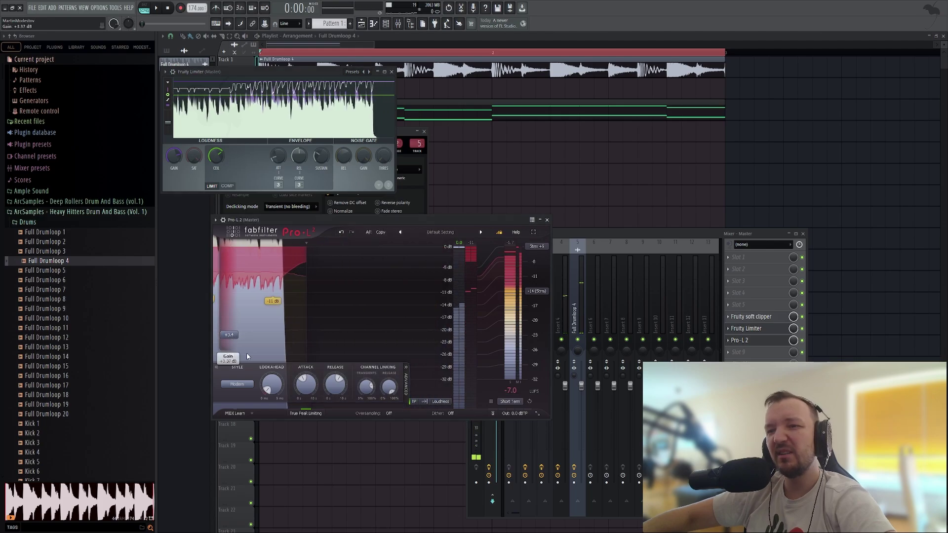
pyautogui.click(254, 430)
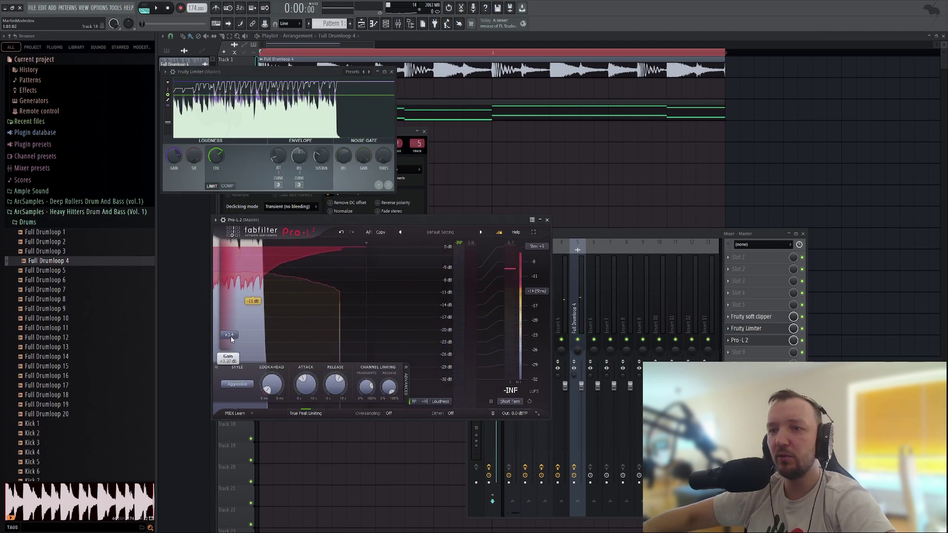
pyautogui.press('space')
pyautogui.moveTo(231, 339); pyautogui.dragTo(231, 347)
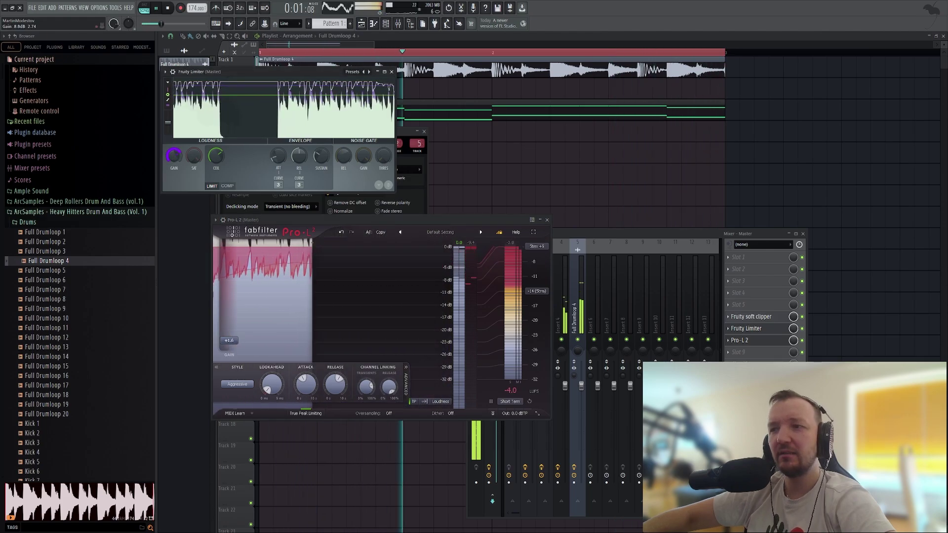
# Set the gain of Master's Fruity Limiter to 7.0 dB during playback and close all plugin and mixer windows
pyautogui.moveTo(174, 158); pyautogui.dragTo(173, 168)
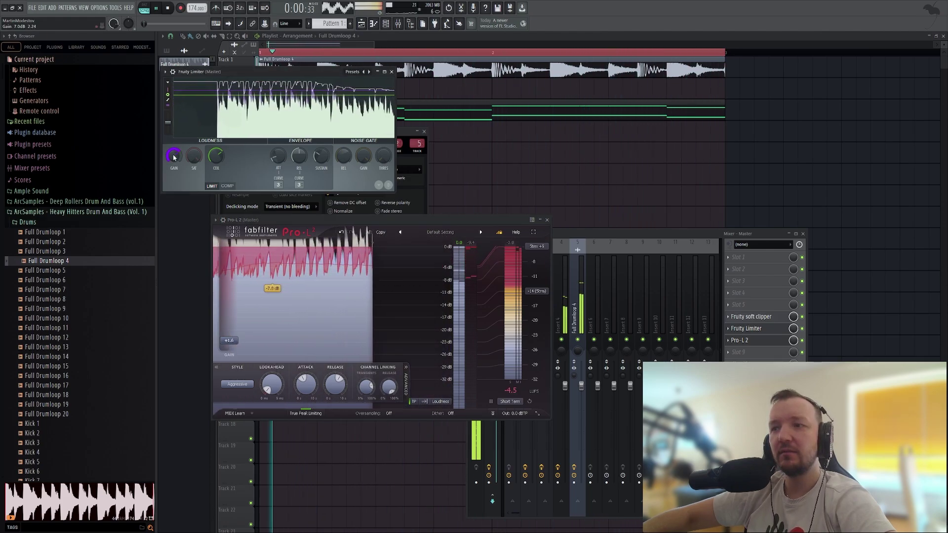
pyautogui.press('space')
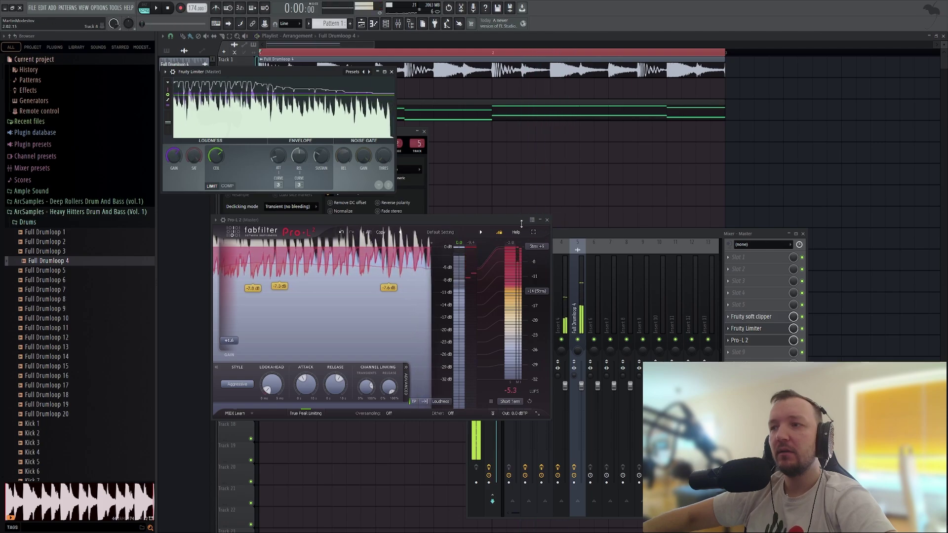
pyautogui.press('F12')
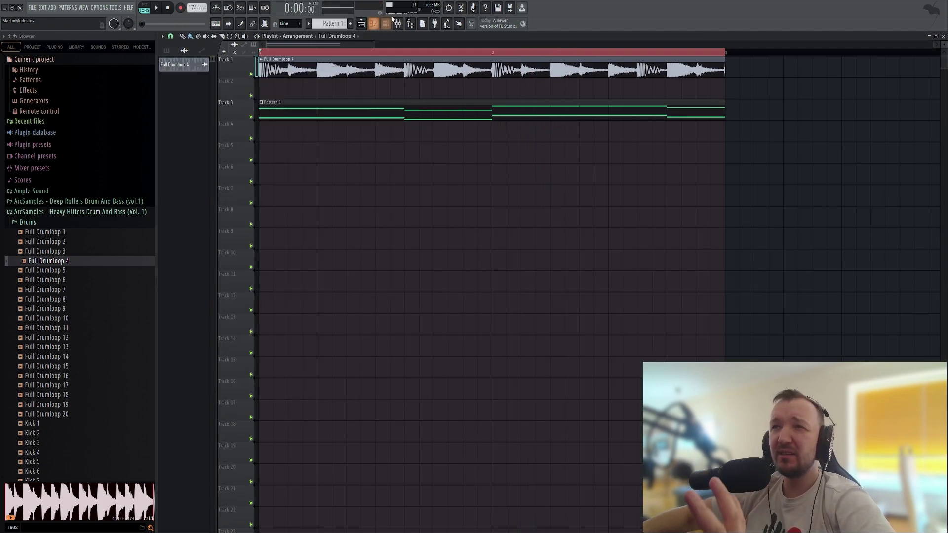
# Lower the gain of the Top Synth track's Fruity Limiter to -7.1 dB during playback
pyautogui.click(386, 22)
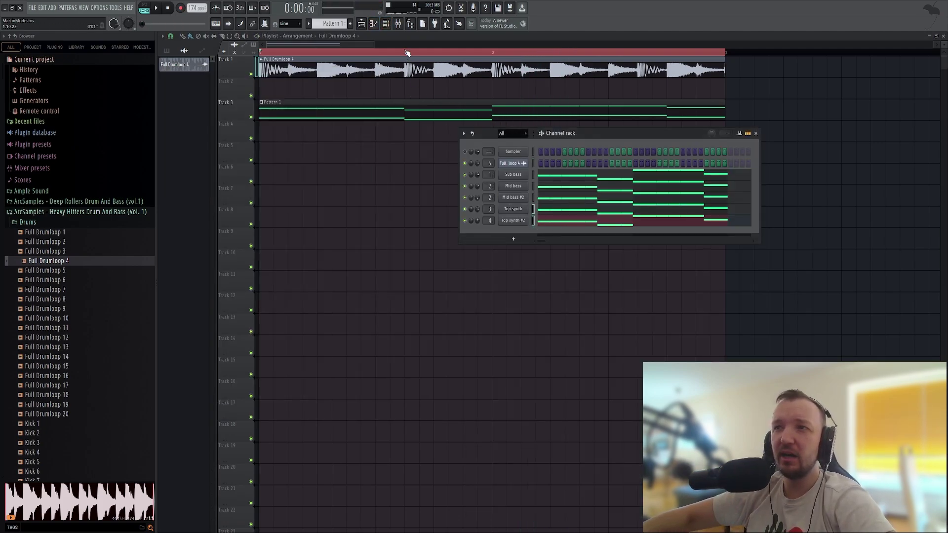
pyautogui.click(386, 23)
pyautogui.click(398, 24)
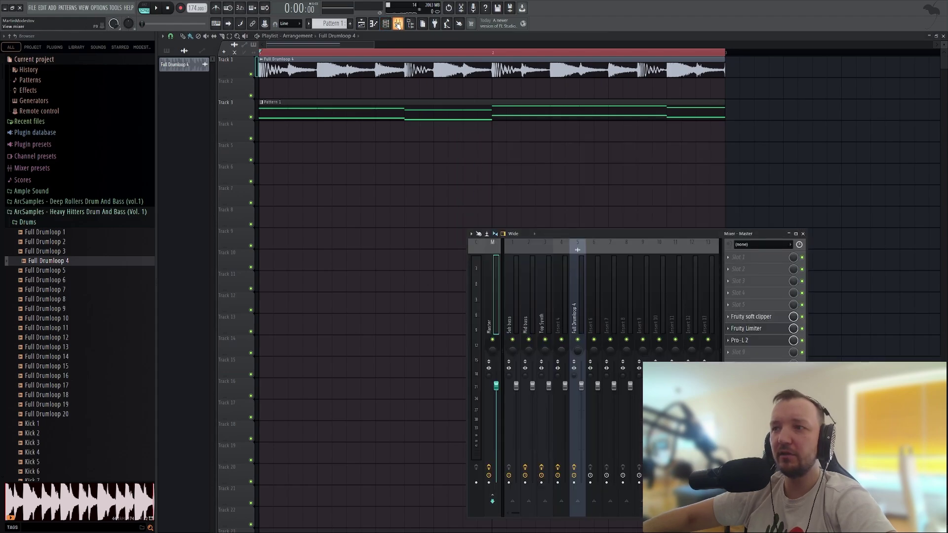
pyautogui.click(545, 326)
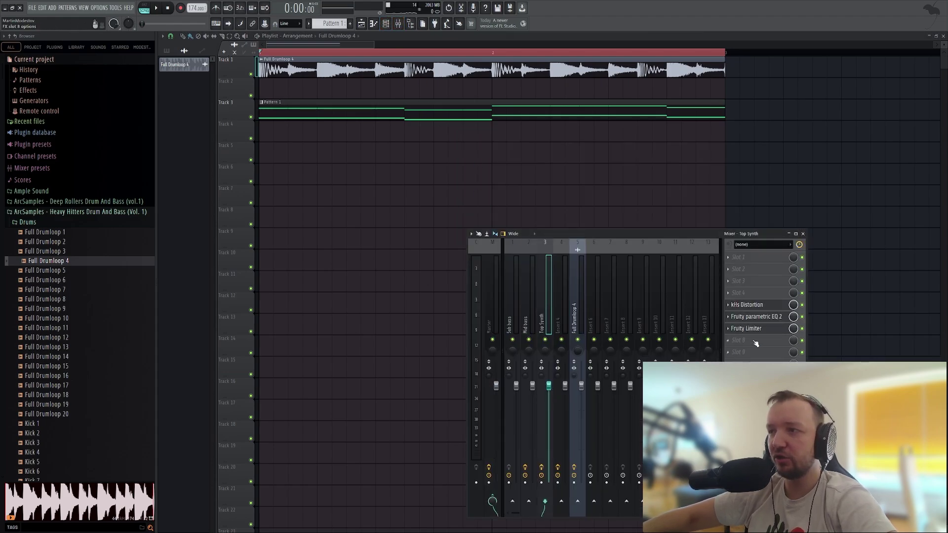
pyautogui.click(761, 330)
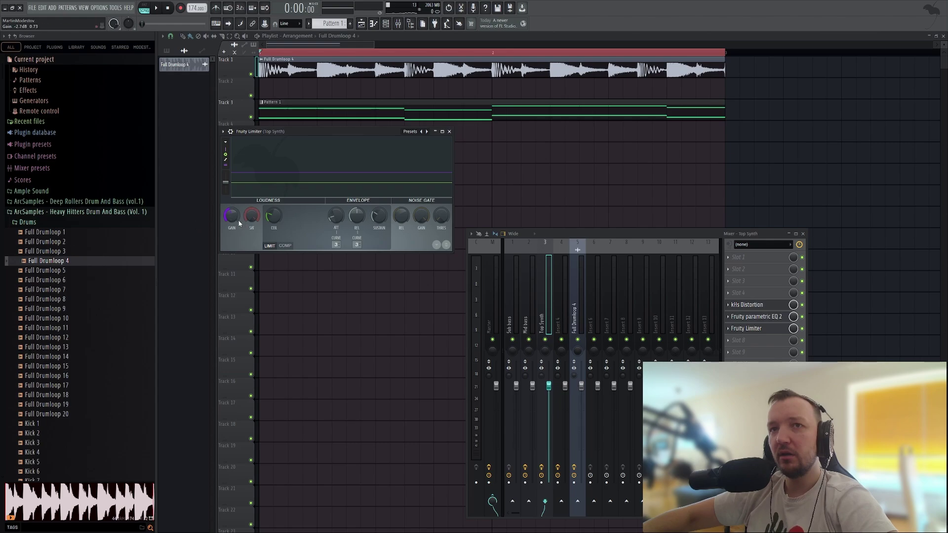
pyautogui.press('space')
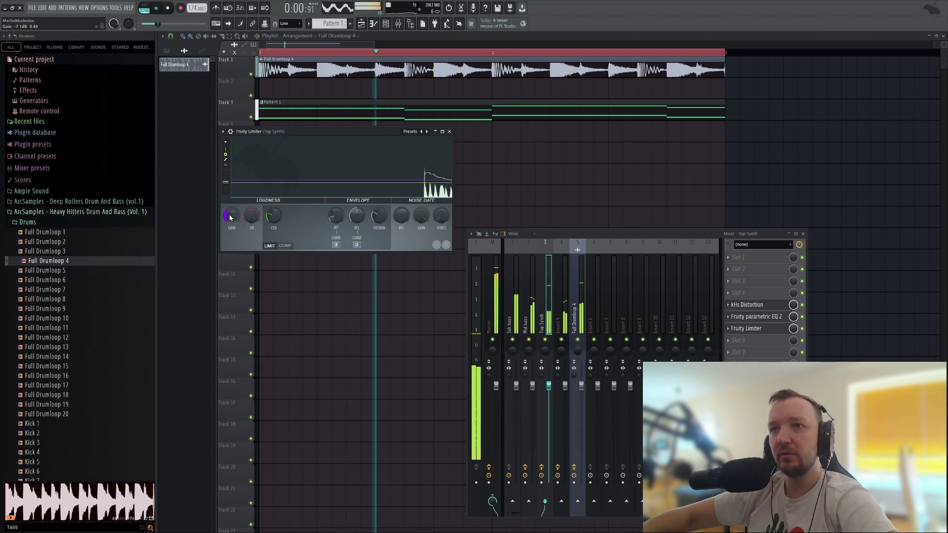
# Set the Serum master volume of Top synth #2 to 46% during playback
pyautogui.press('F6')
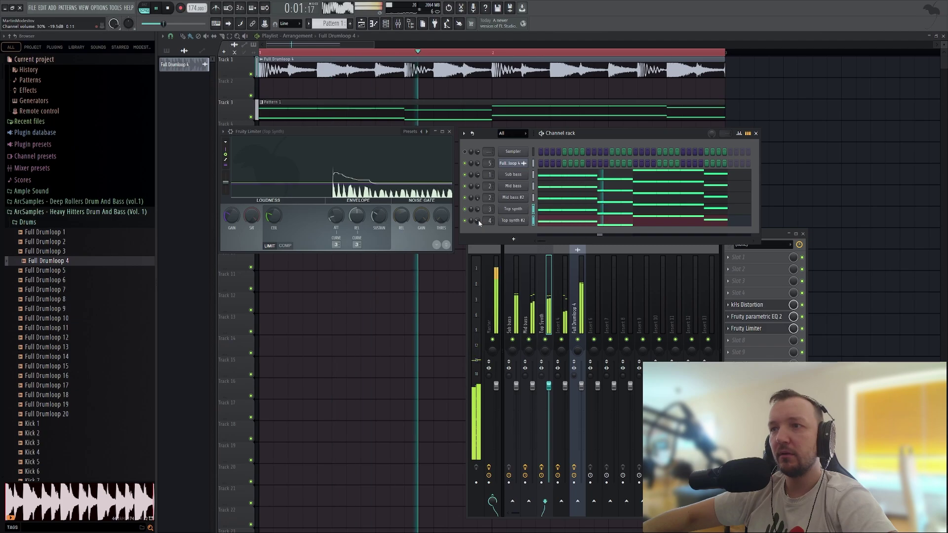
pyautogui.click(513, 220)
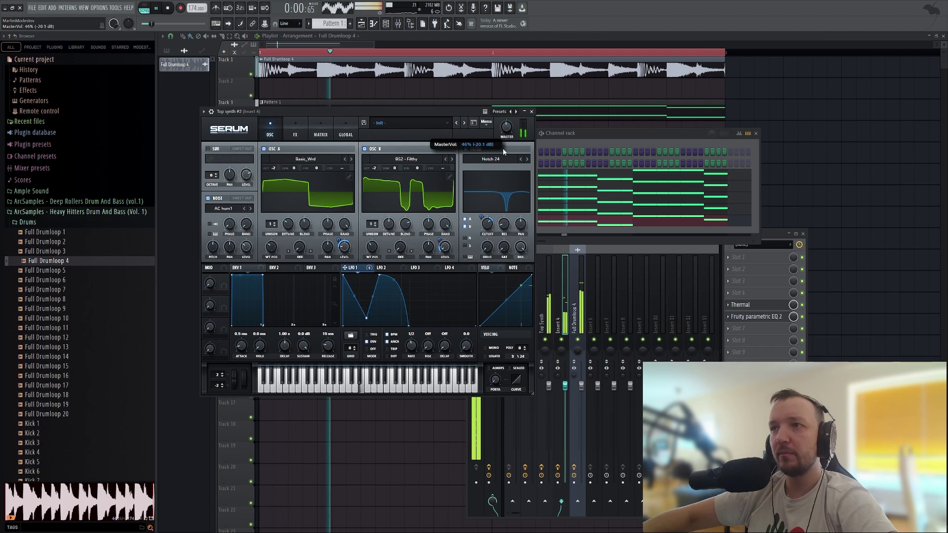
pyautogui.press('space')
# Play only the two top synth channels and examine the Top Synth track's Serum patch and Fruity parametric EQ 2 curve
pyautogui.press('F6')
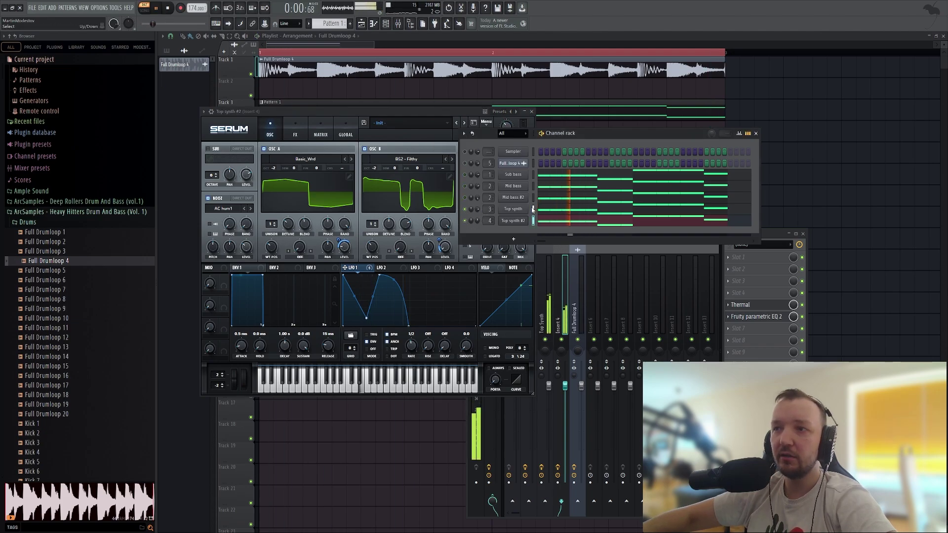
pyautogui.press('space')
pyautogui.click(514, 210)
pyautogui.click(645, 244)
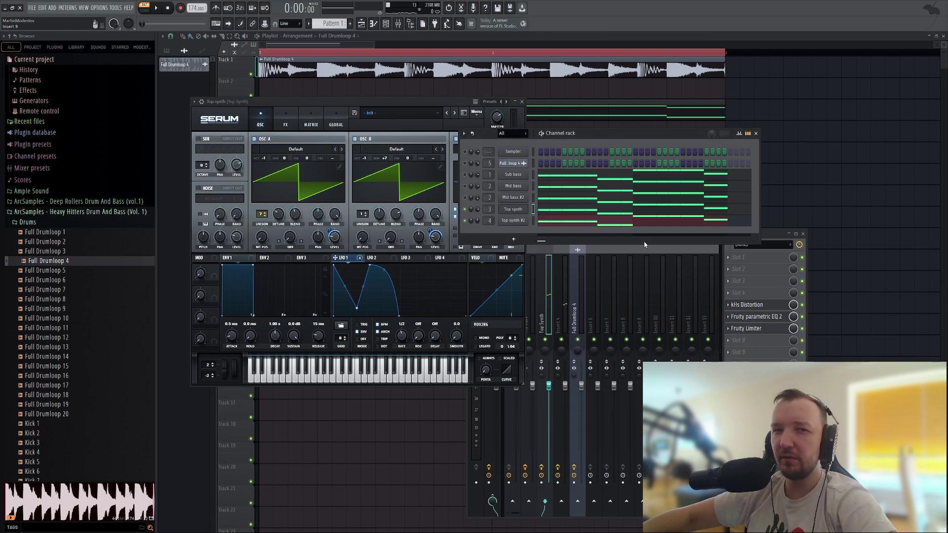
pyautogui.click(773, 236)
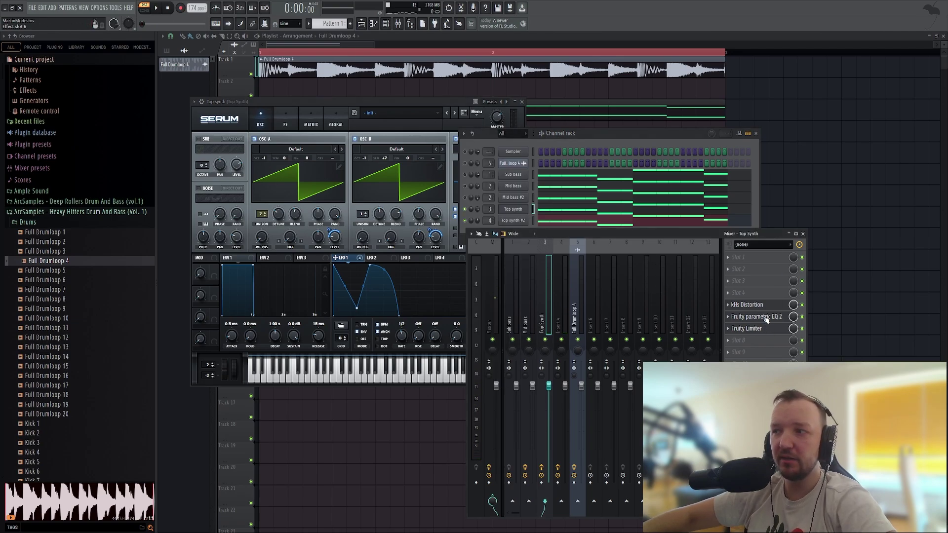
pyautogui.click(753, 319)
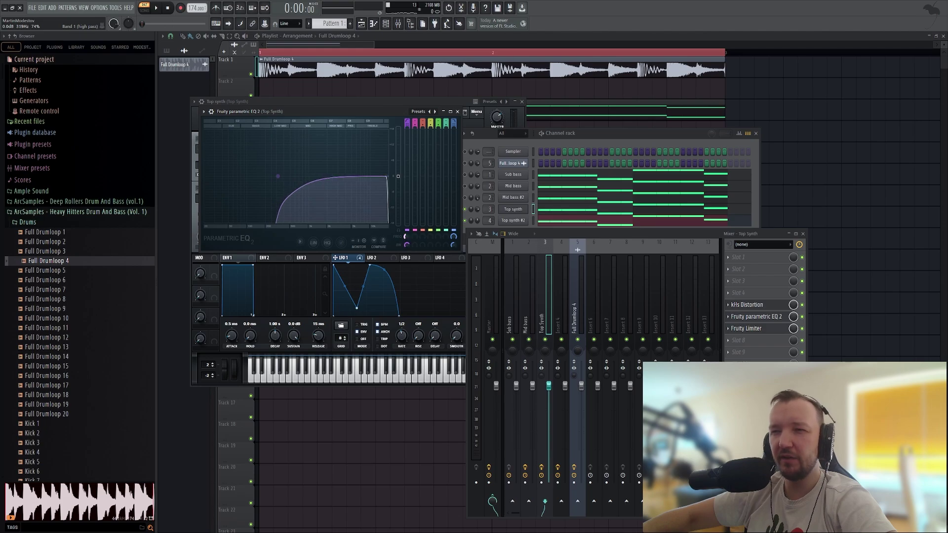
pyautogui.press('space')
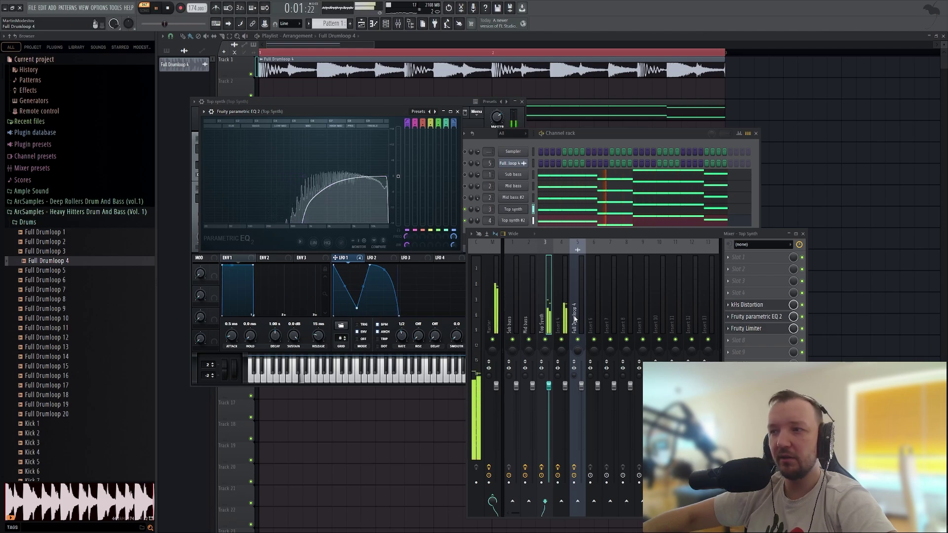
# Give the low cut in Insert 4's Fruity parametric EQ 2 a gentler slope and a higher cutoff during playback
pyautogui.click(560, 316)
pyautogui.press('space')
pyautogui.click(751, 316)
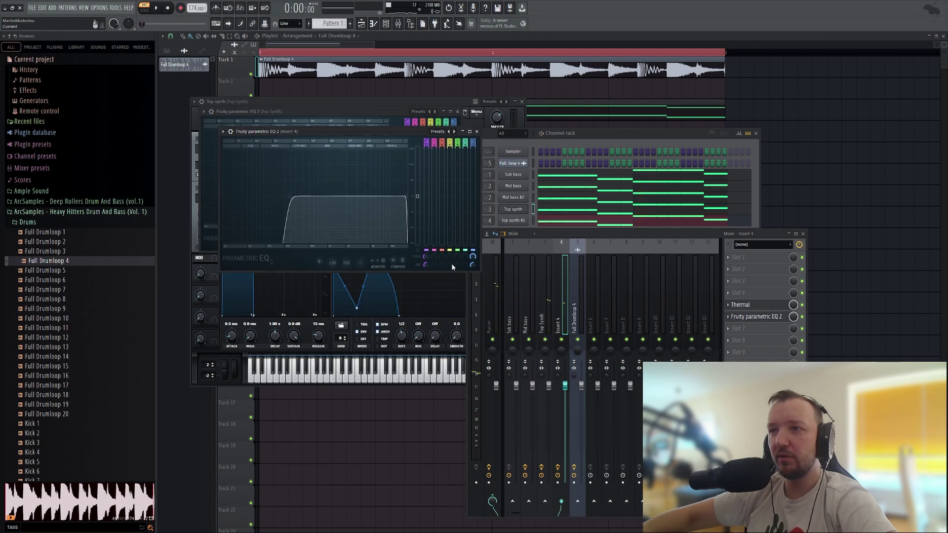
pyautogui.press('space')
pyautogui.click(471, 211)
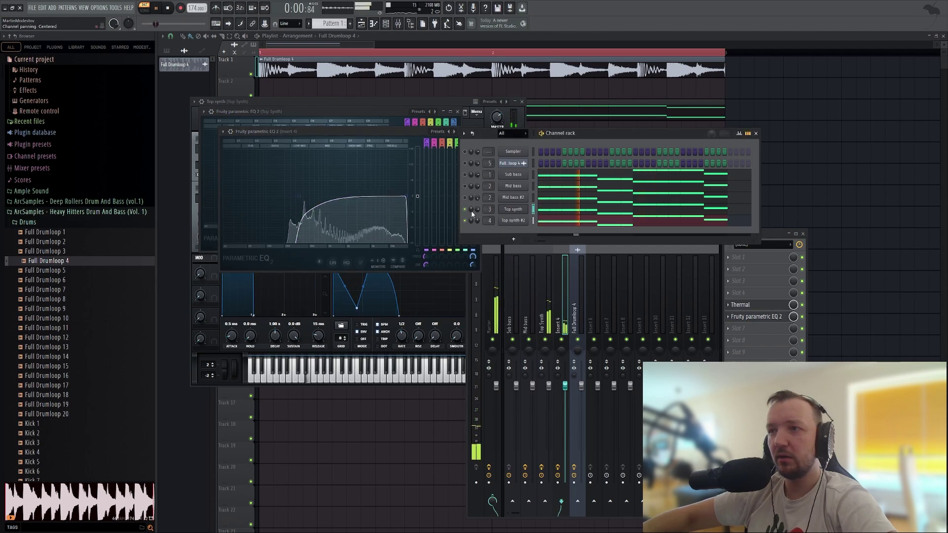
pyautogui.click(762, 317)
pyautogui.click(762, 316)
pyautogui.moveTo(300, 196); pyautogui.dragTo(311, 196)
pyautogui.press('space')
# Compare the two top synth layers during playback, checking Top Synth's Fruity Limiter and the Serum patch of Top synth #2
pyautogui.click(609, 157)
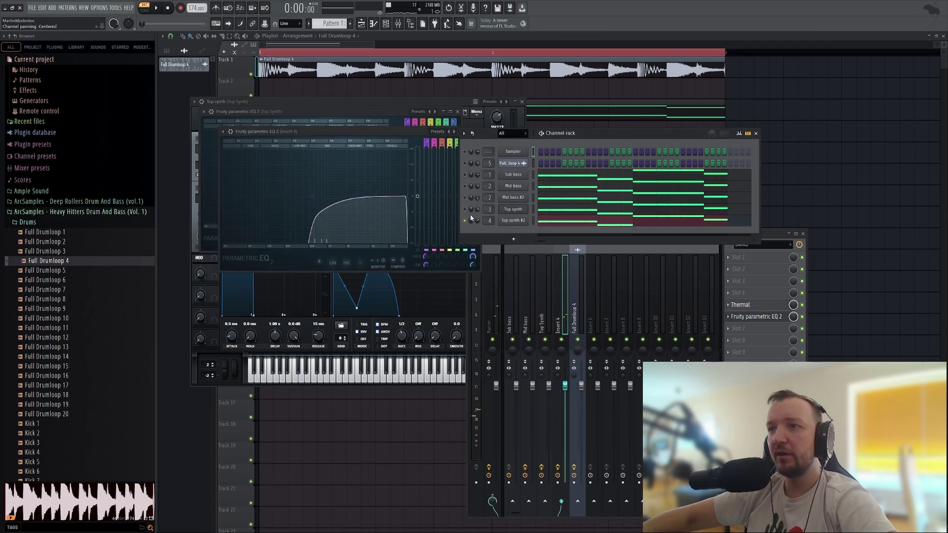
pyautogui.click(546, 323)
pyautogui.press('space')
pyautogui.click(756, 330)
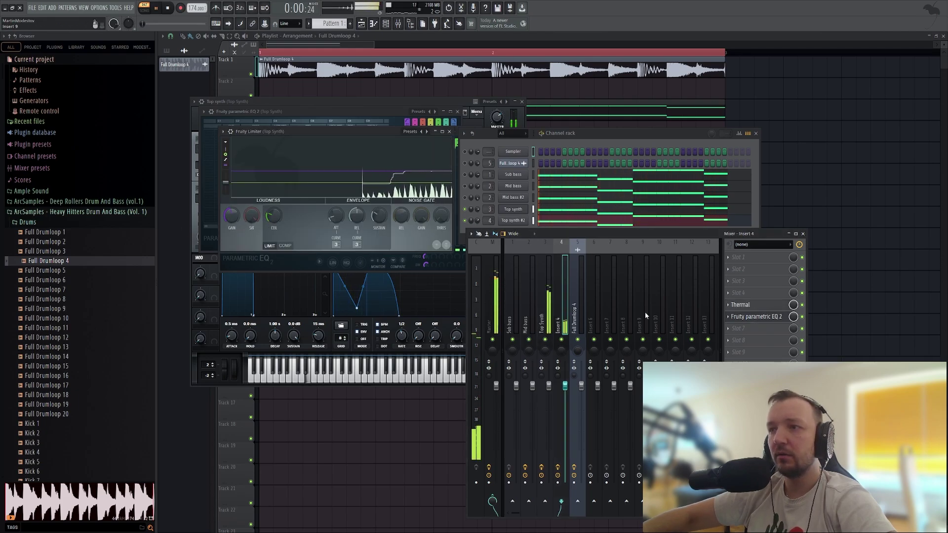
pyautogui.click(561, 316)
pyautogui.click(513, 220)
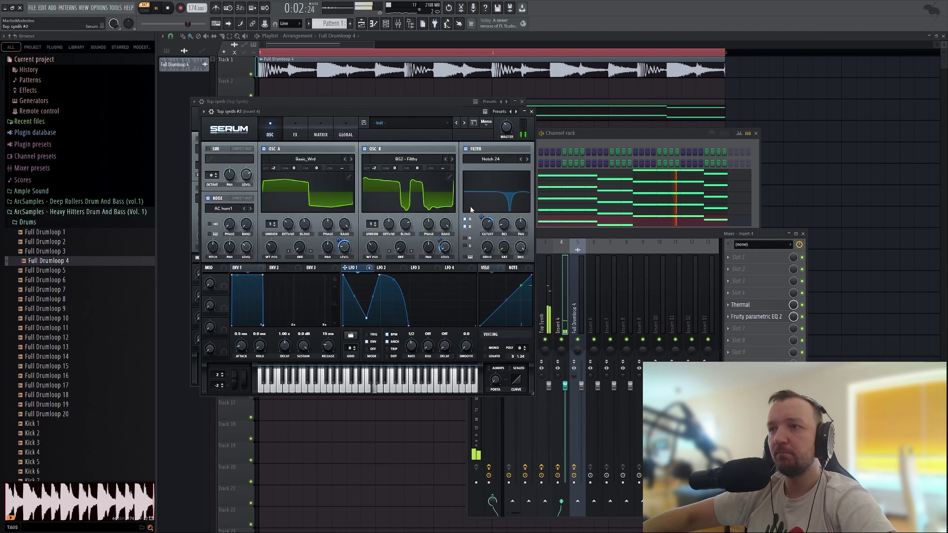
pyautogui.click(494, 216)
pyautogui.press('space')
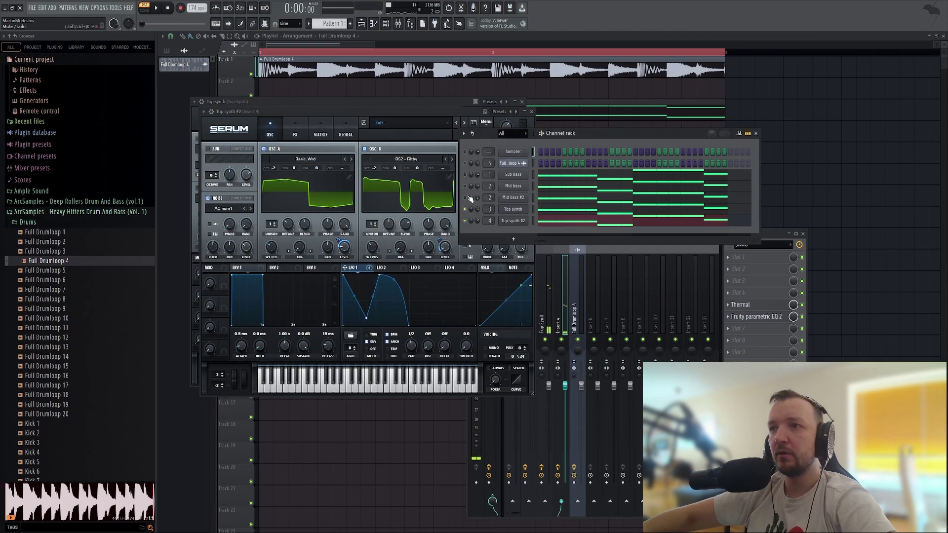
# Unmute the sub and mid bass channels, play all bass layers together, and close the open windows
pyautogui.press('space')
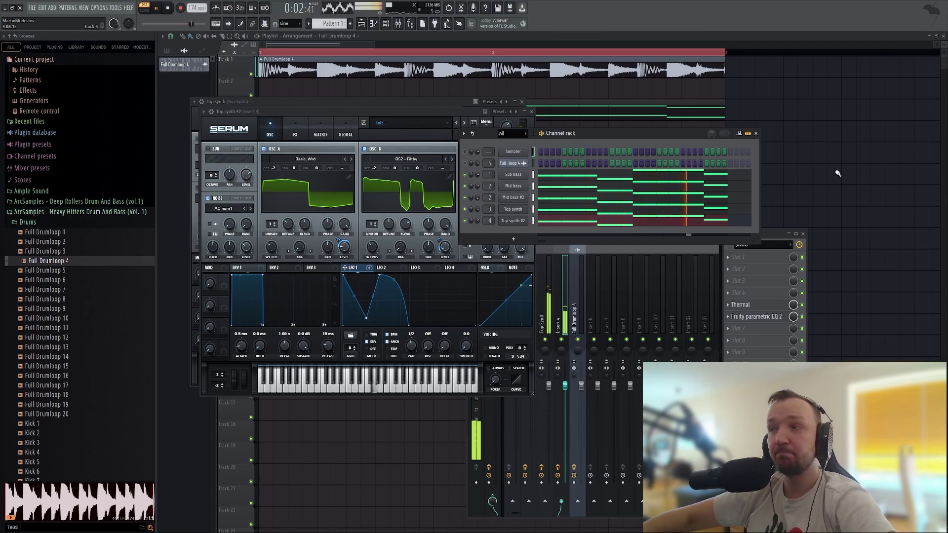
pyautogui.press('F12')
pyautogui.press('space')
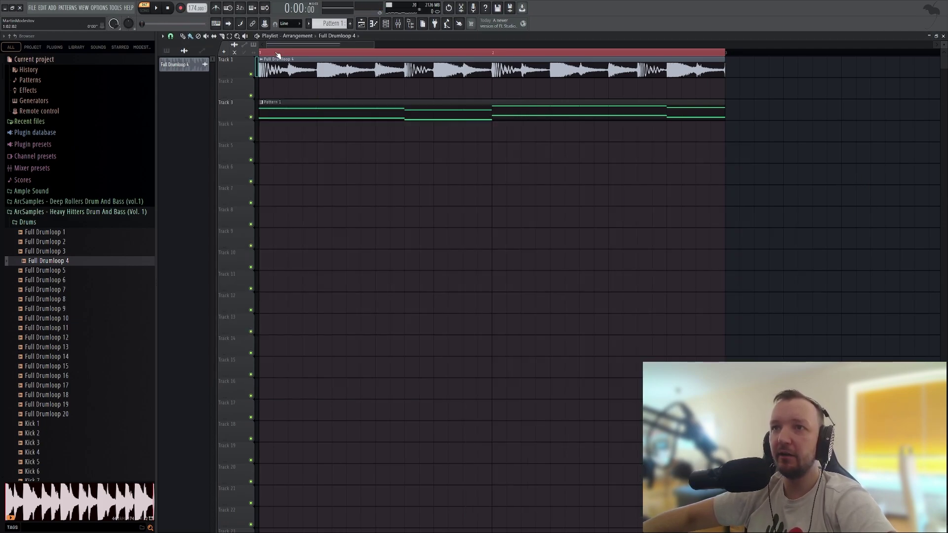
# Switch to song mode, play the bassline with the drum loop, and open the mixer
pyautogui.press('l')
pyautogui.press('space')
pyautogui.press('space')
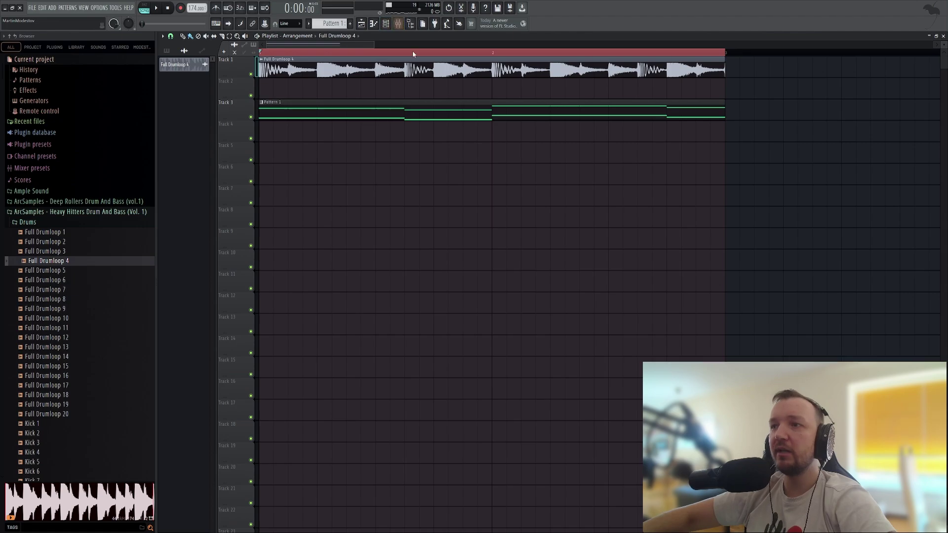
pyautogui.click(399, 24)
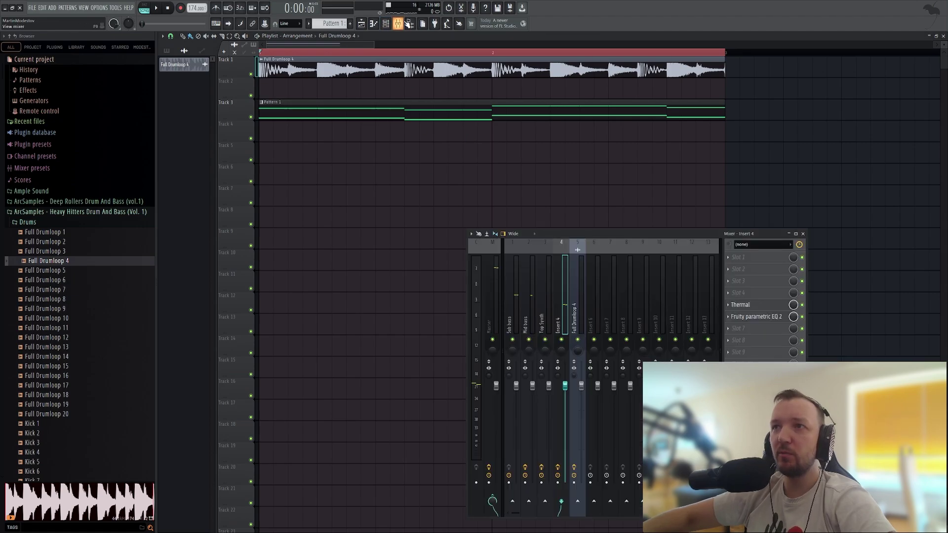
# Add a MIDI Out channel on port 0 and activate its steps 1, 5, 11 and 13 in Pattern 2
pyautogui.click(490, 306)
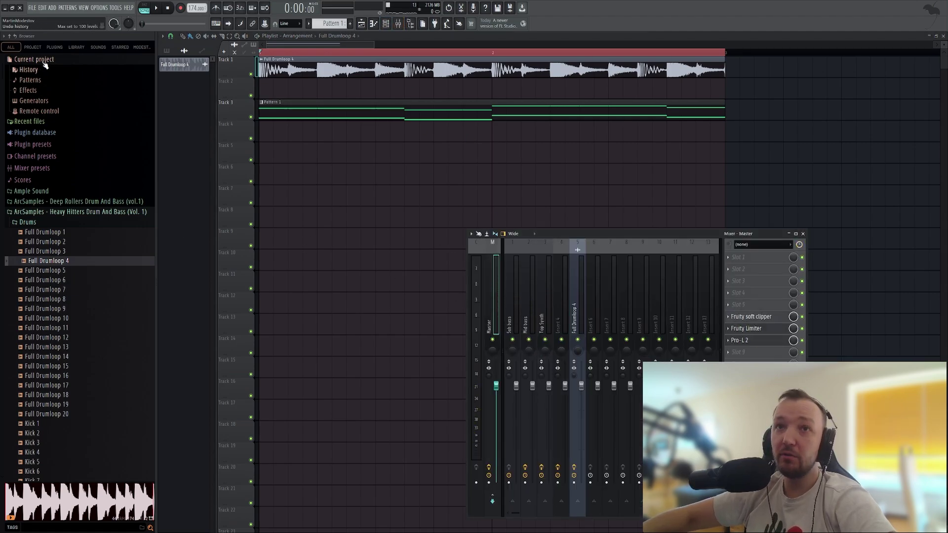
pyautogui.click(387, 24)
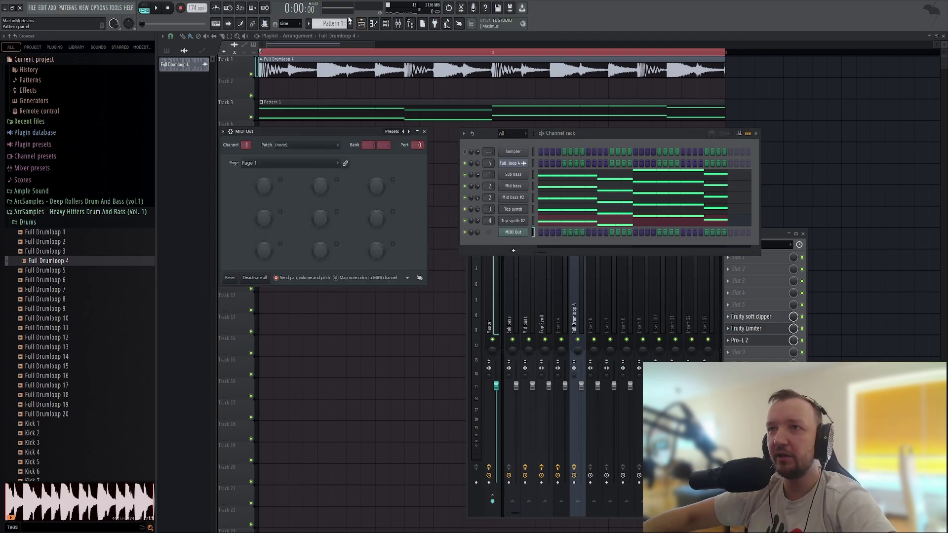
pyautogui.click(350, 22)
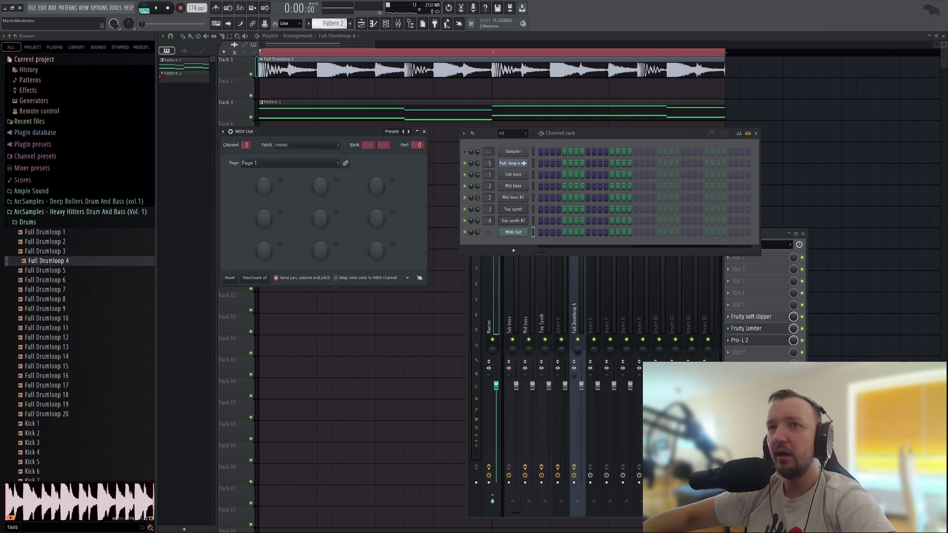
pyautogui.click(541, 233)
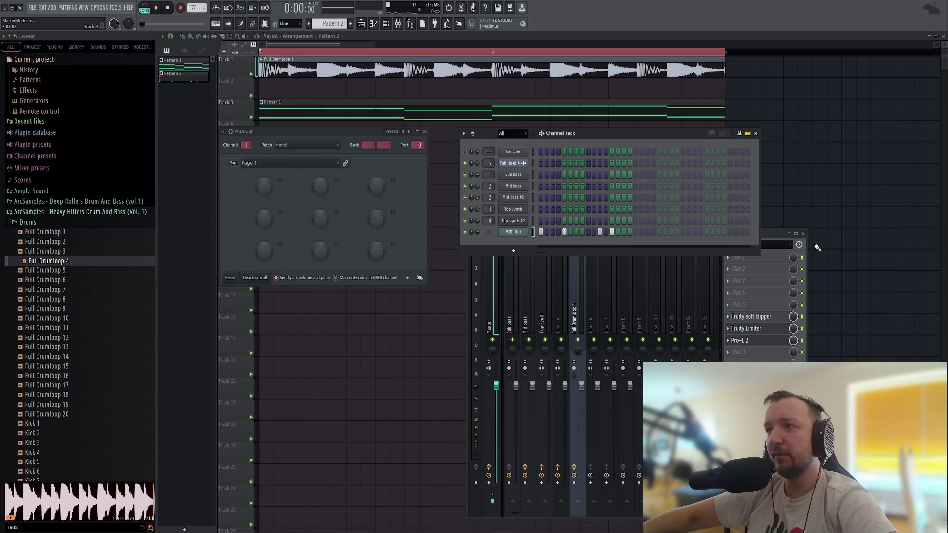
# Place two consecutive Pattern 2 clips on playlist Track 5, filling the two-bar loop
pyautogui.press('F5')
pyautogui.click(353, 157)
pyautogui.click(384, 140)
pyautogui.rightClick(386, 140)
pyautogui.moveTo(425, 157); pyautogui.dragTo(338, 157)
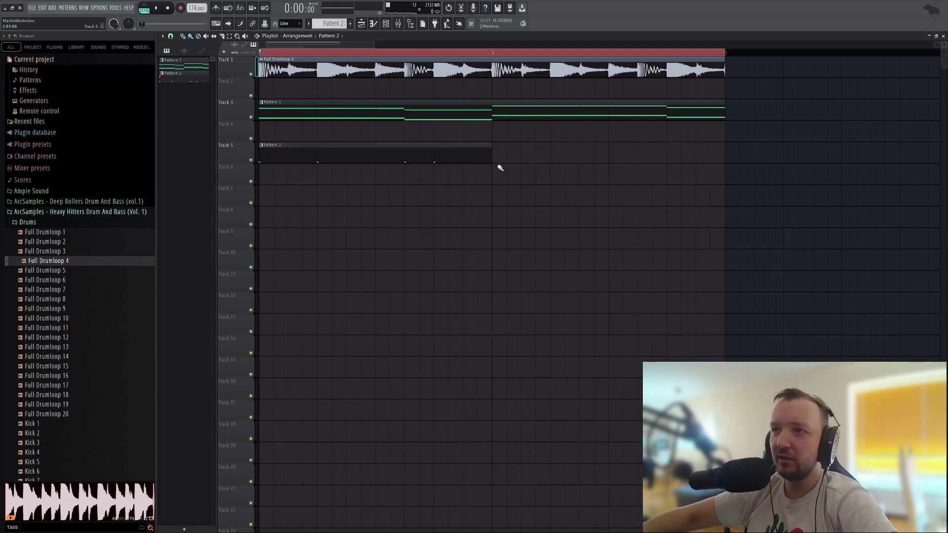
pyautogui.click(497, 154)
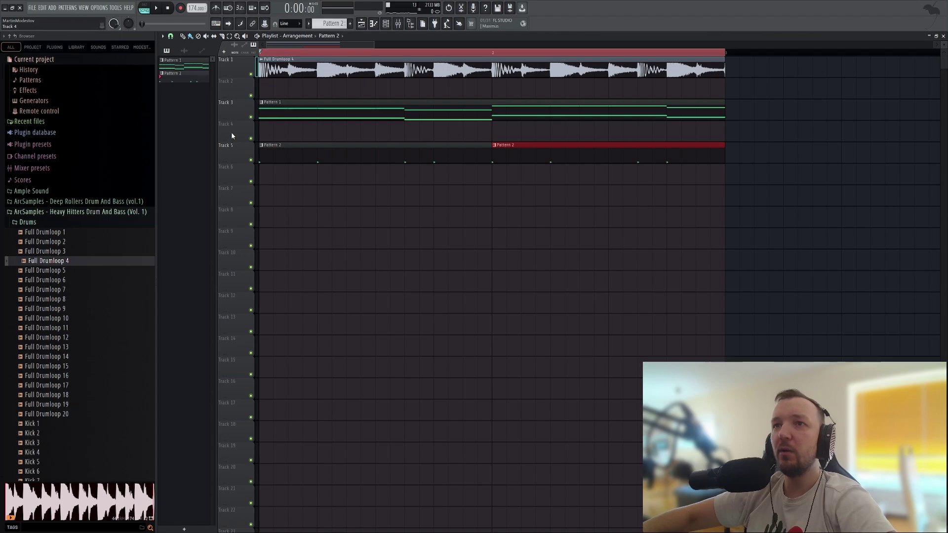
# Load Kickstart 2 on the Sub bass mixer track, switch its trigger to MIDI, and set its MIDI input port to 0
pyautogui.click(398, 25)
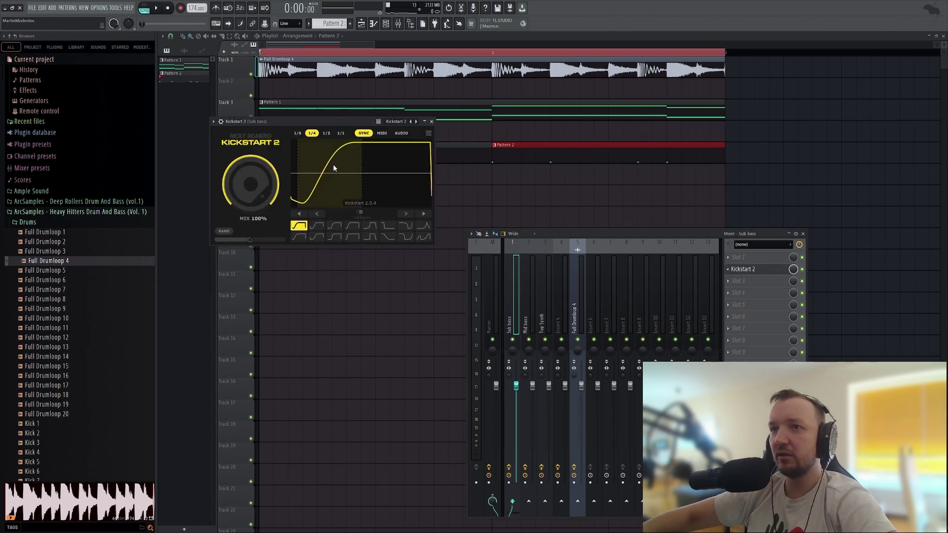
pyautogui.click(221, 122)
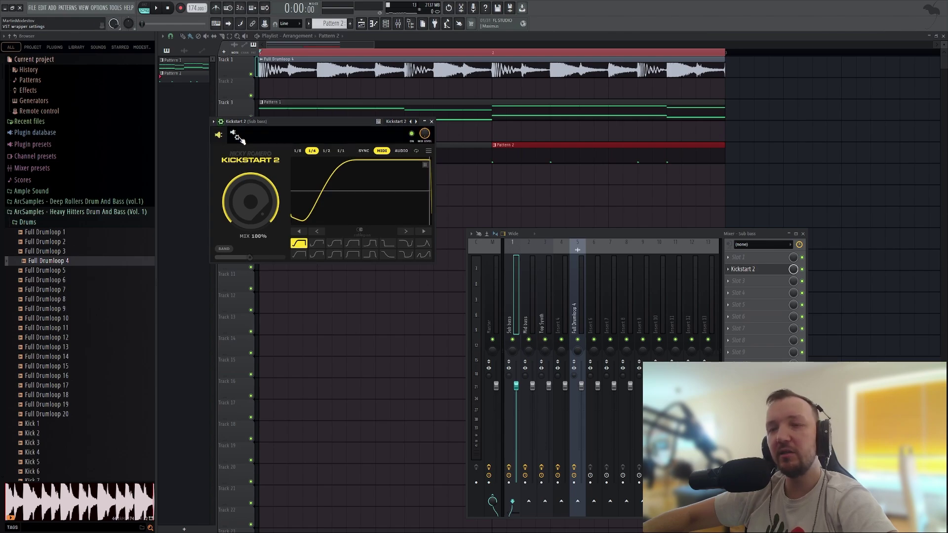
pyautogui.click(239, 138)
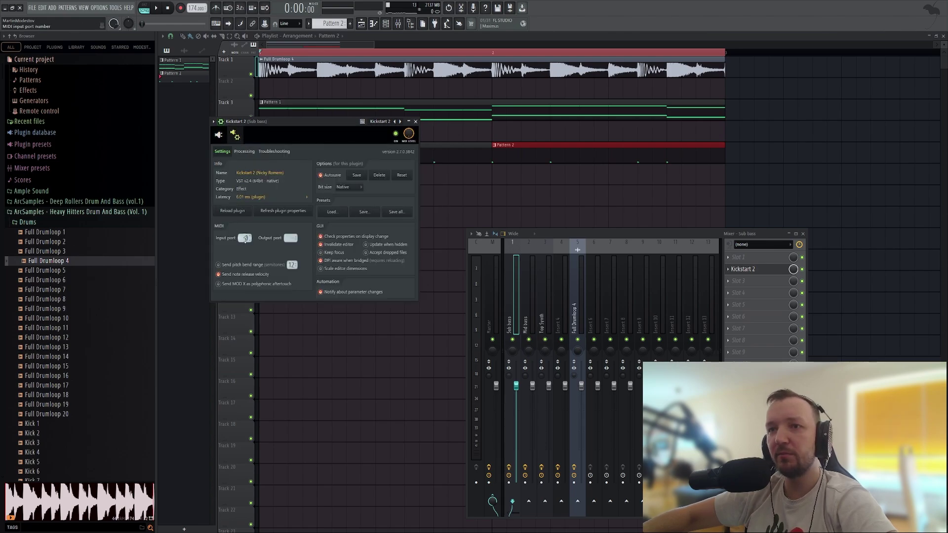
pyautogui.click(219, 135)
# Leave only playlist Tracks 3 and 5 active, and audition the sidechained sub bass with the MIDI Out channel
pyautogui.press('F5')
pyautogui.rightClick(251, 160)
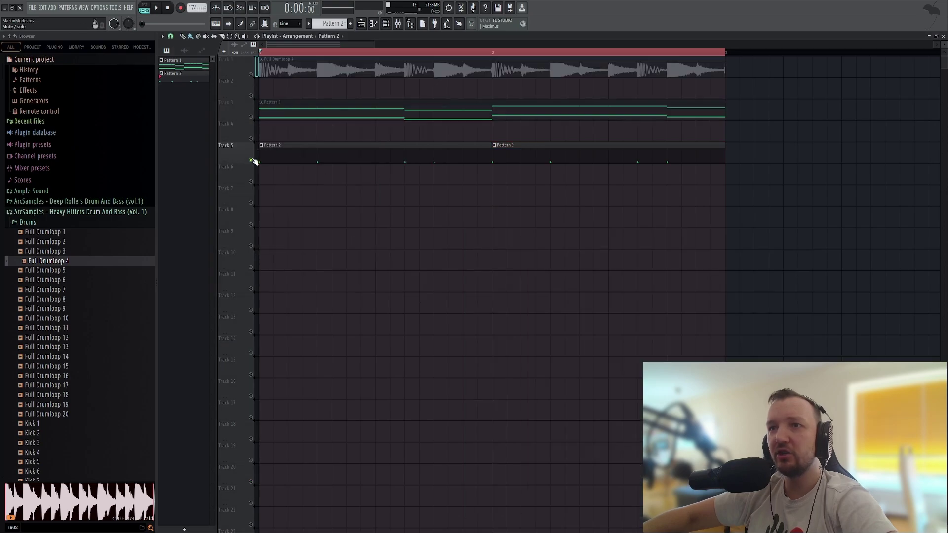
pyautogui.moveTo(253, 120); pyautogui.dragTo(254, 122)
pyautogui.click(251, 119)
pyautogui.click(386, 23)
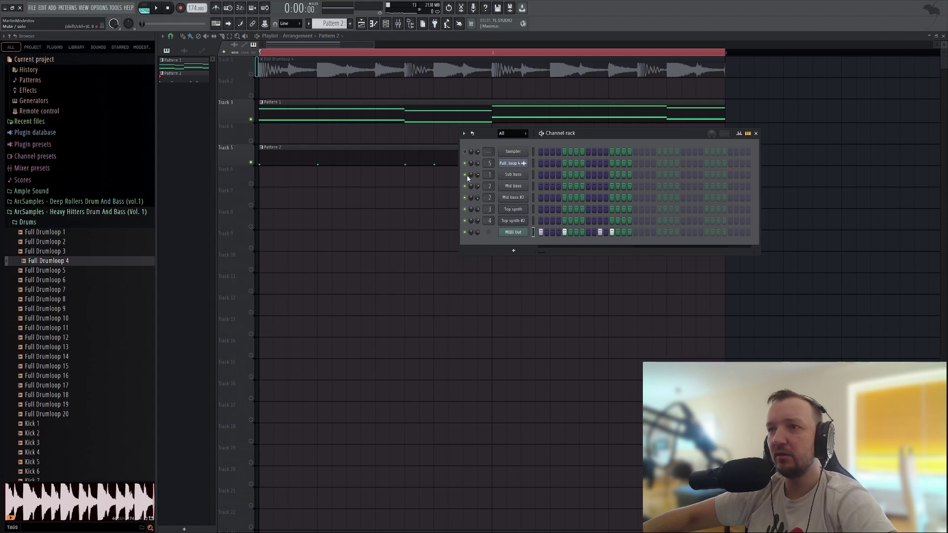
pyautogui.press('space')
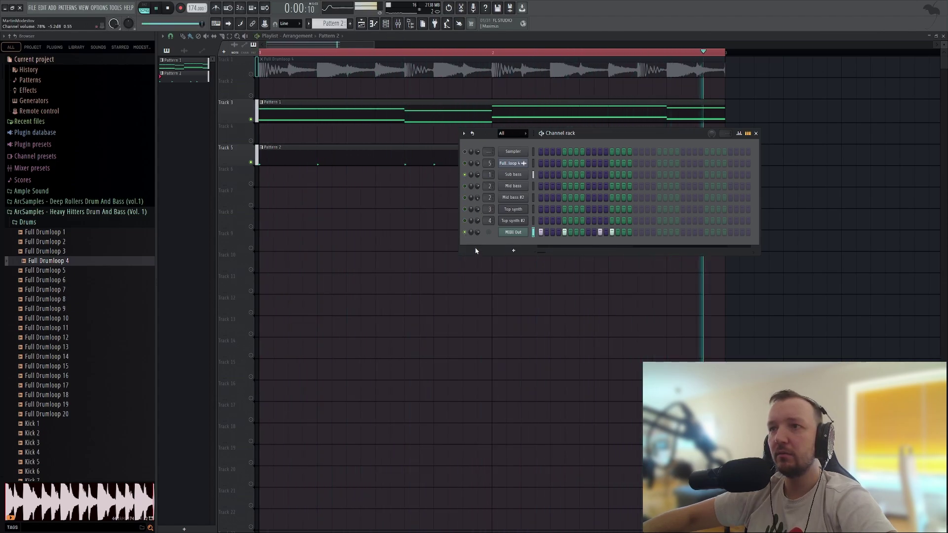
pyautogui.press('space')
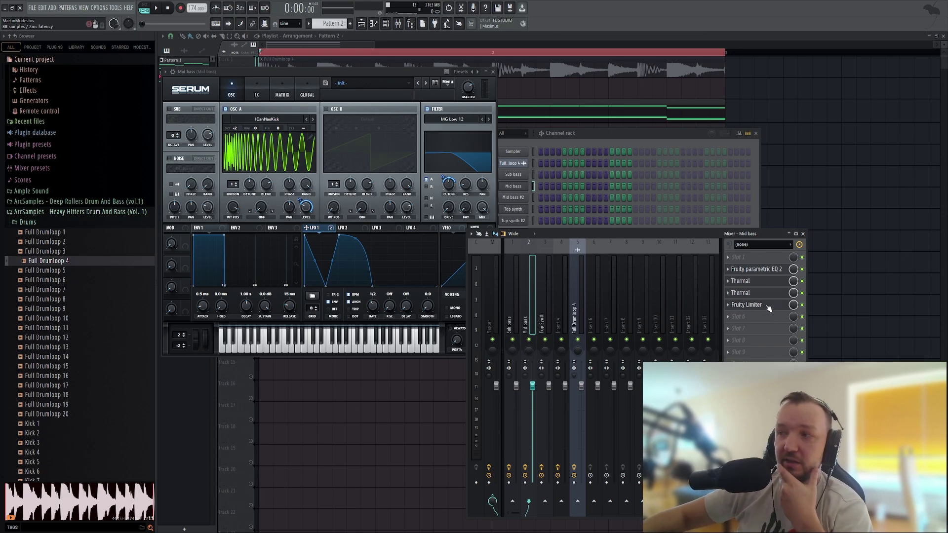
# Load Kickstart 2 before Fruity Limiter on the Mid bass mixer track, triggered by MIDI with input port 0
pyautogui.moveTo(751, 319); pyautogui.dragTo(749, 306)
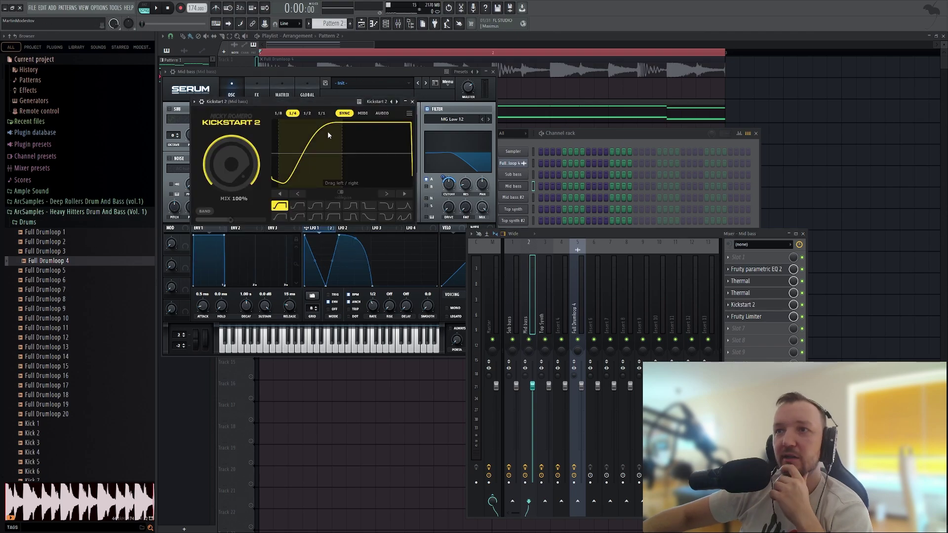
pyautogui.click(362, 114)
pyautogui.click(202, 103)
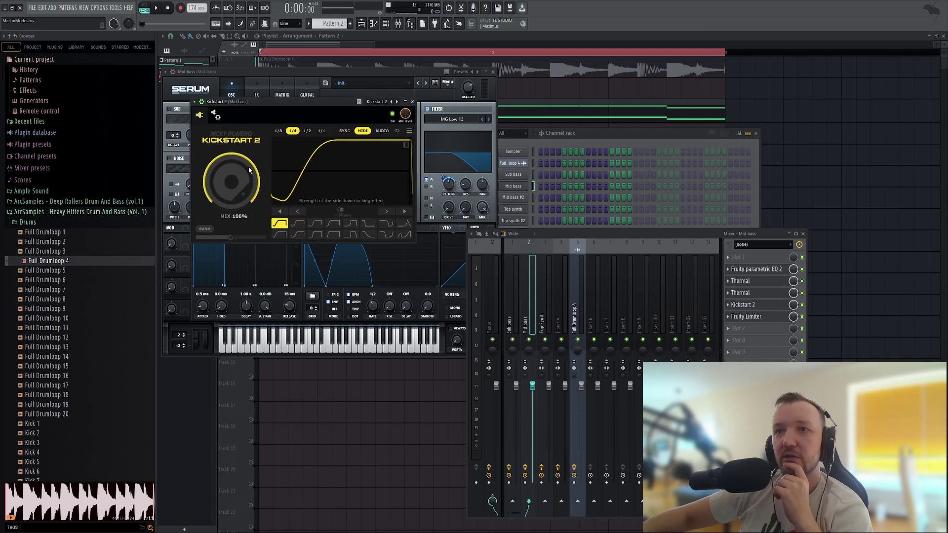
pyautogui.click(216, 116)
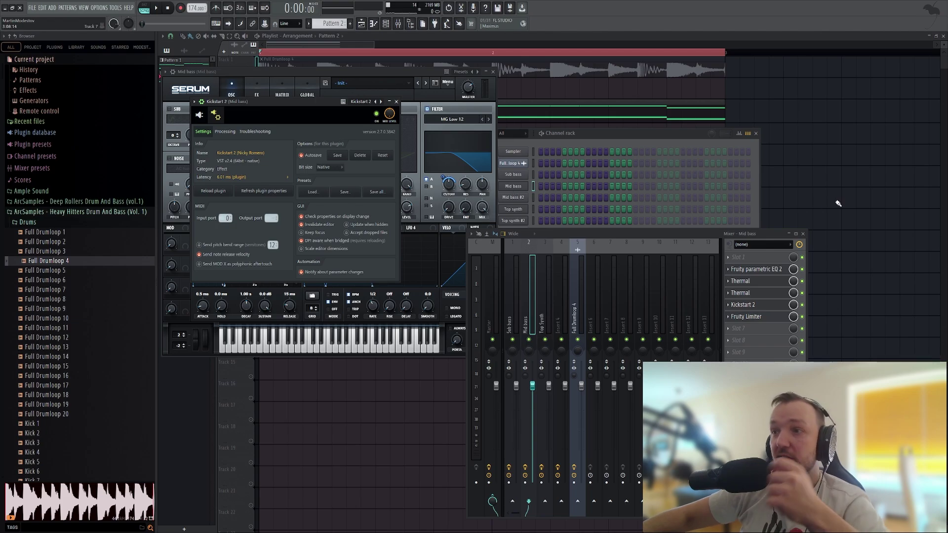
# Close the plugin windows, unmute all channels in the rack, and play the bass layers together without drums
pyautogui.press('F12')
pyautogui.press('space')
pyautogui.click(387, 24)
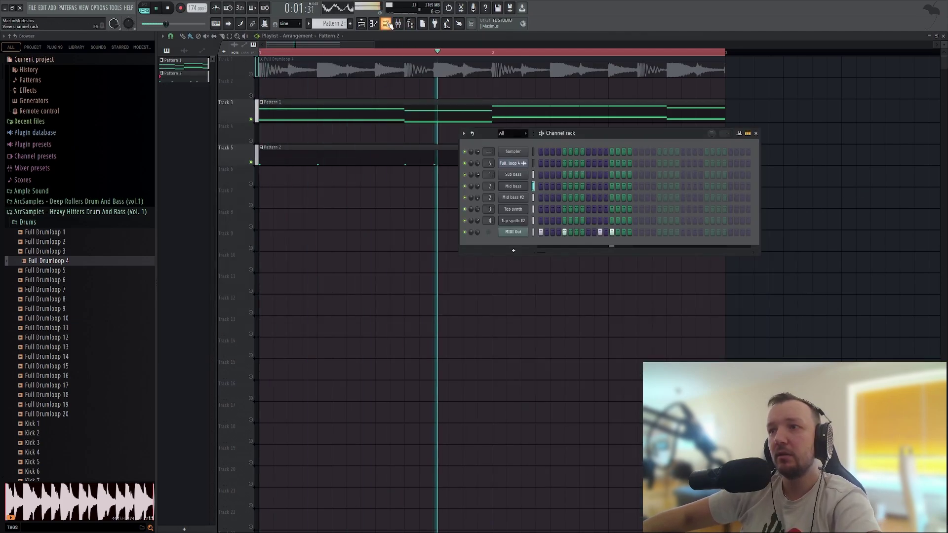
pyautogui.press('space')
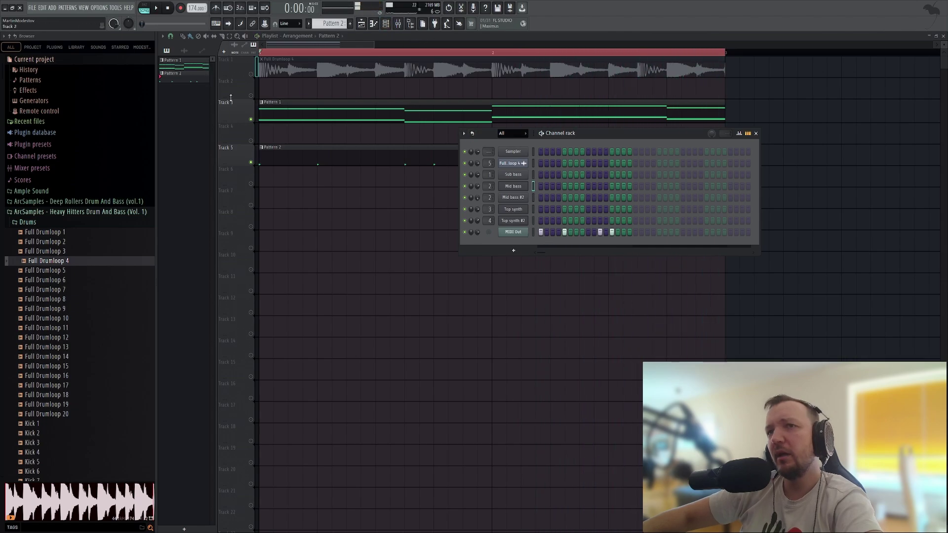
# Unmute the drum loop on Track 1 and play it together with the sidechained bassline
pyautogui.click(251, 74)
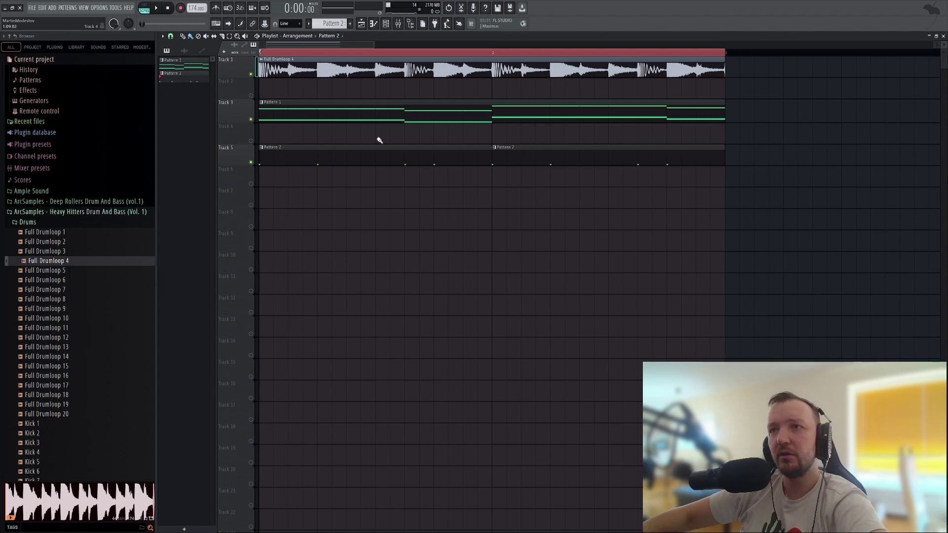
pyautogui.press('F9')
pyautogui.press('F9')
pyautogui.press('space')
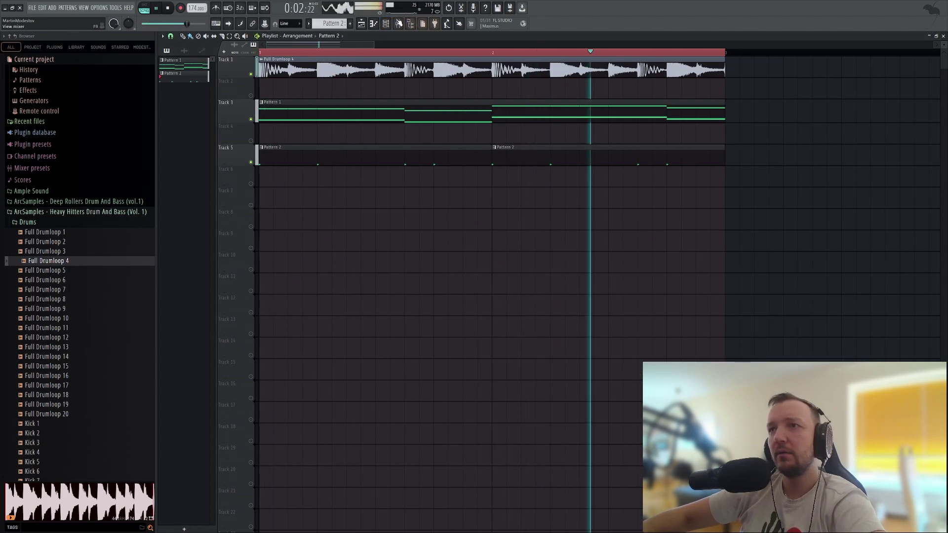
# Open Pro-L 2 on the Master track during playback to check the limiting
pyautogui.click(398, 24)
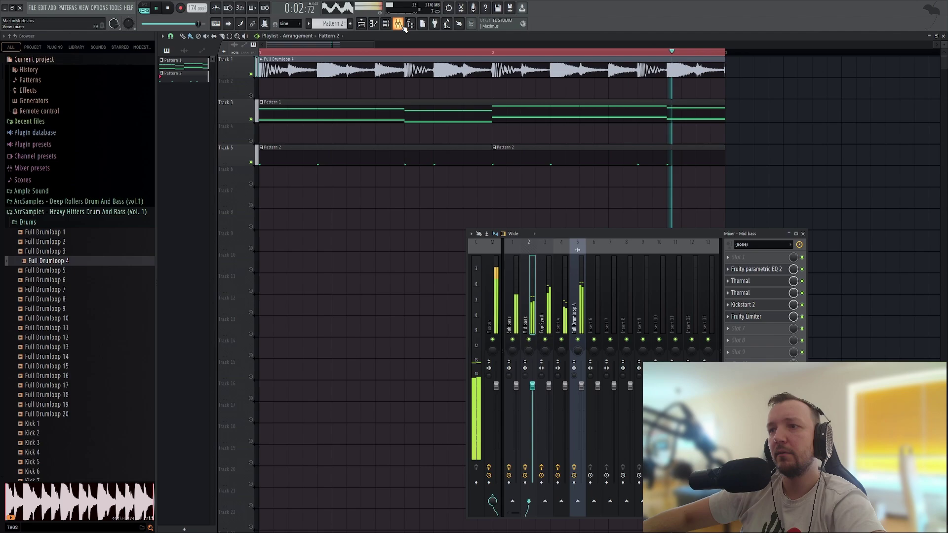
pyautogui.click(490, 309)
pyautogui.click(770, 340)
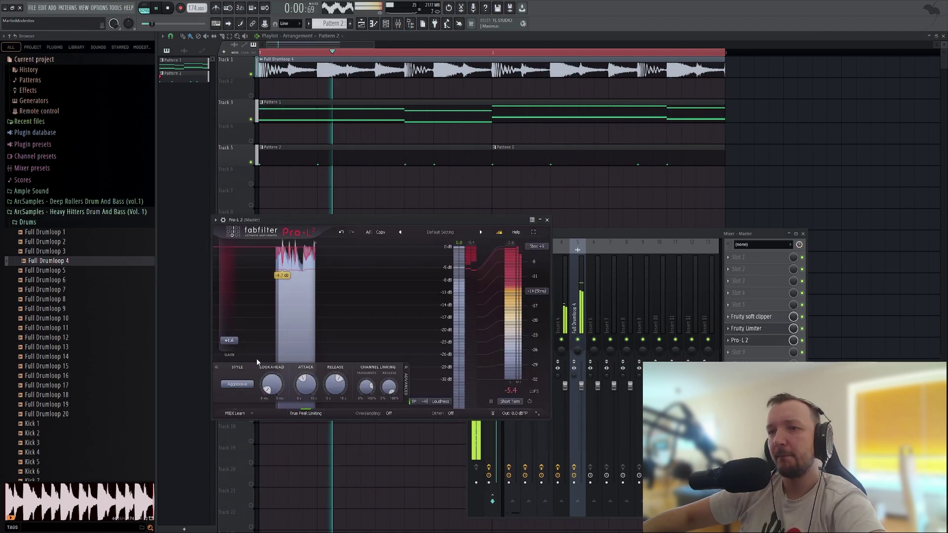